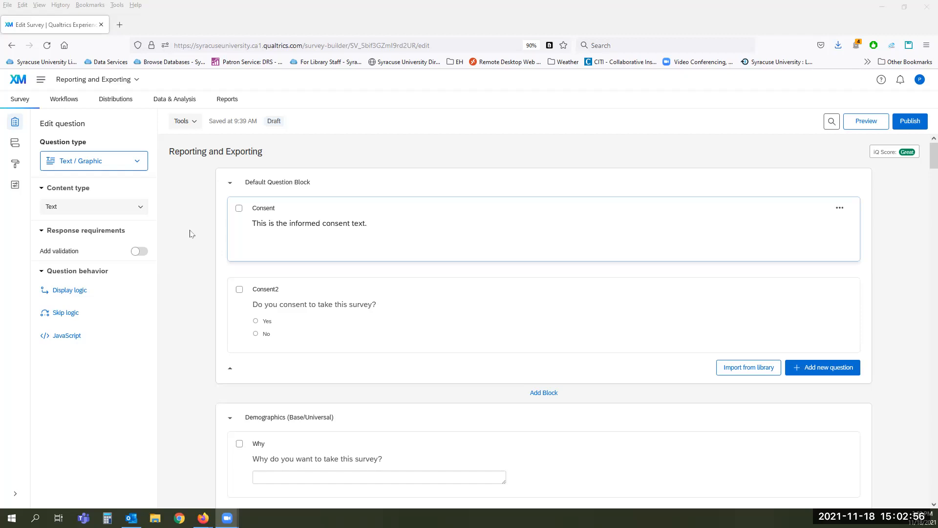
Step: Scroll down the survey page, then open and close the survey tools options
{"action": "scroll", "coordinate": [190, 233], "scroll_direction": "down", "scroll_amount": 5}
{"action": "scroll", "coordinate": [190, 233], "scroll_direction": "down", "scroll_amount": 3}
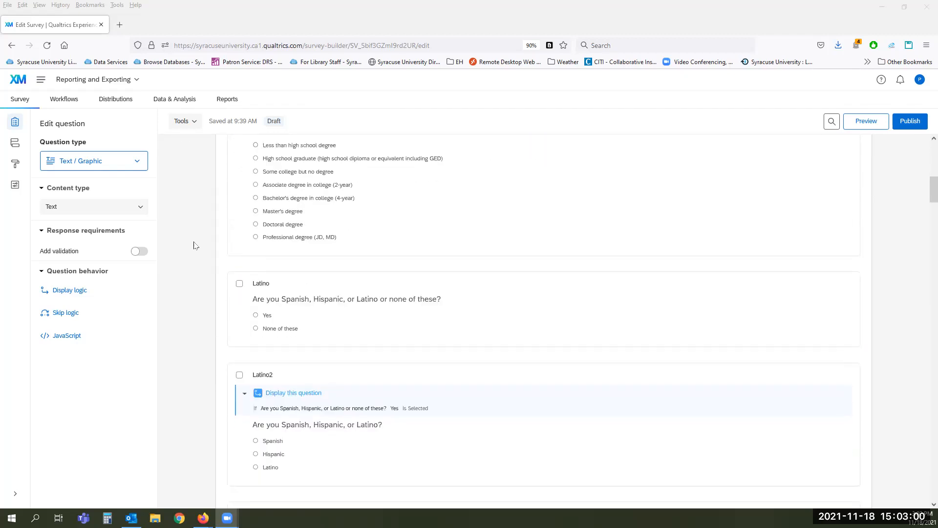
{"action": "scroll", "coordinate": [179, 249], "scroll_direction": "down", "scroll_amount": 1}
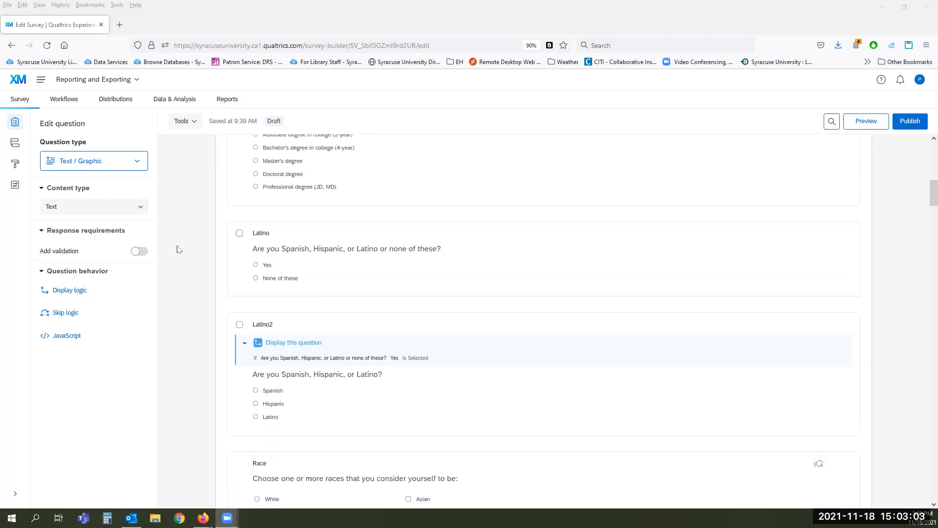
{"action": "scroll", "coordinate": [876, 210], "scroll_direction": "down", "scroll_amount": 1}
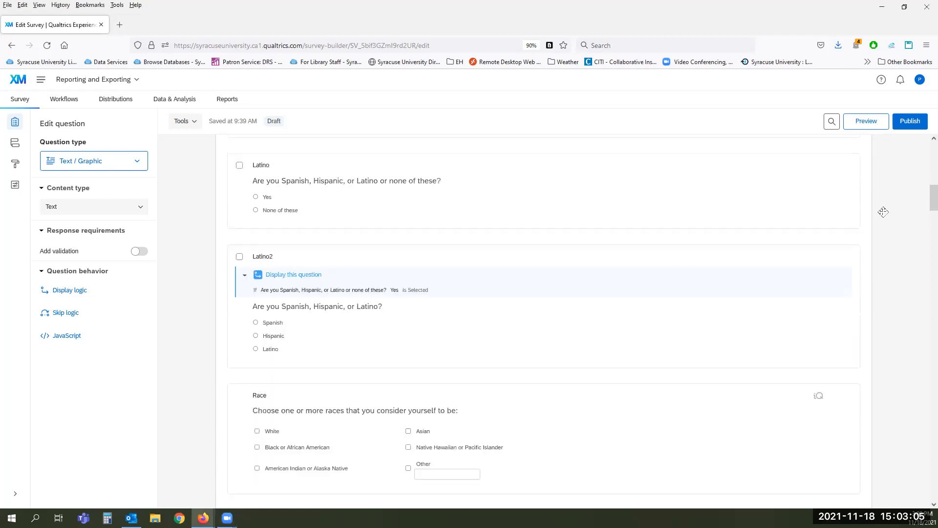
{"action": "scroll", "coordinate": [886, 215], "scroll_direction": "down", "scroll_amount": 3}
{"action": "scroll", "coordinate": [886, 215], "scroll_direction": "down", "scroll_amount": 8}
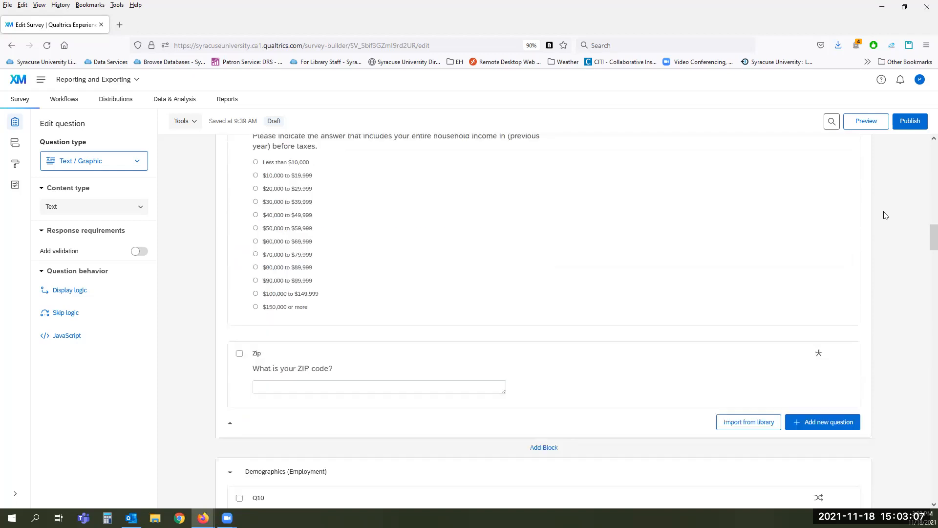
{"action": "left_click_drag", "start_coordinate": [926, 248], "coordinate": [924, 156]}
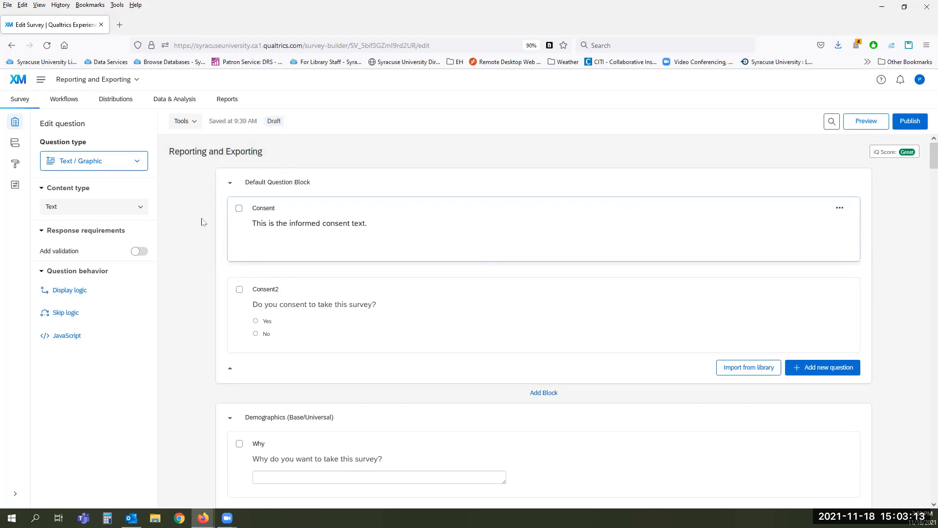
{"action": "left_click", "coordinate": [189, 122]}
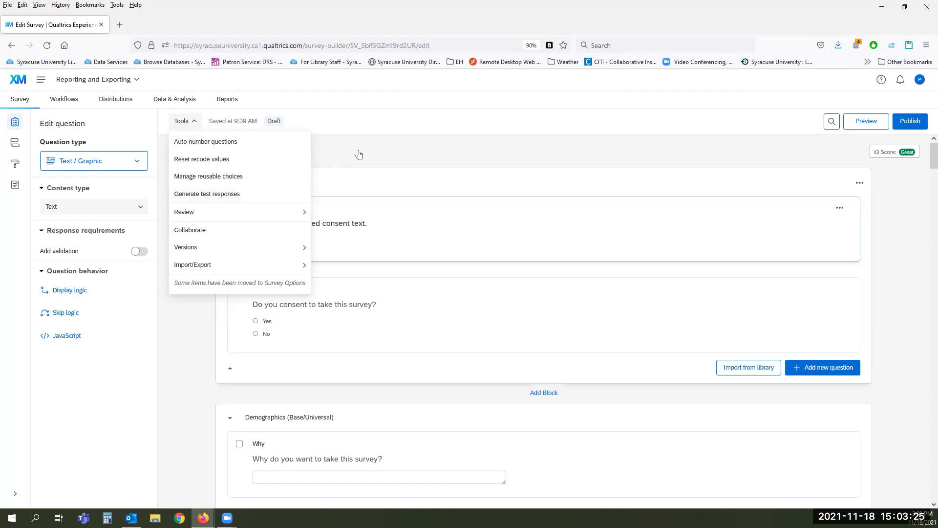
{"action": "left_click", "coordinate": [608, 155]}
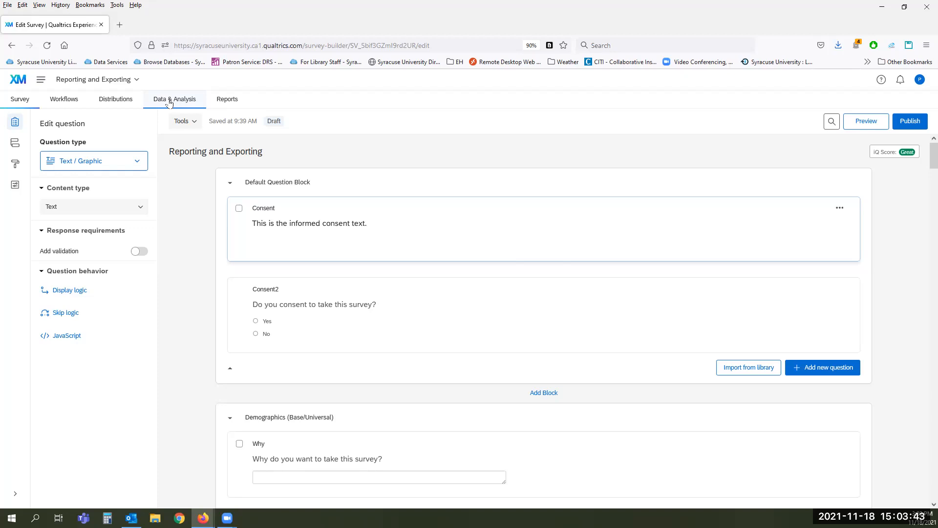
Step: Go to Data & Analysis and scroll through the 201 recorded responses
{"action": "left_click", "coordinate": [170, 101]}
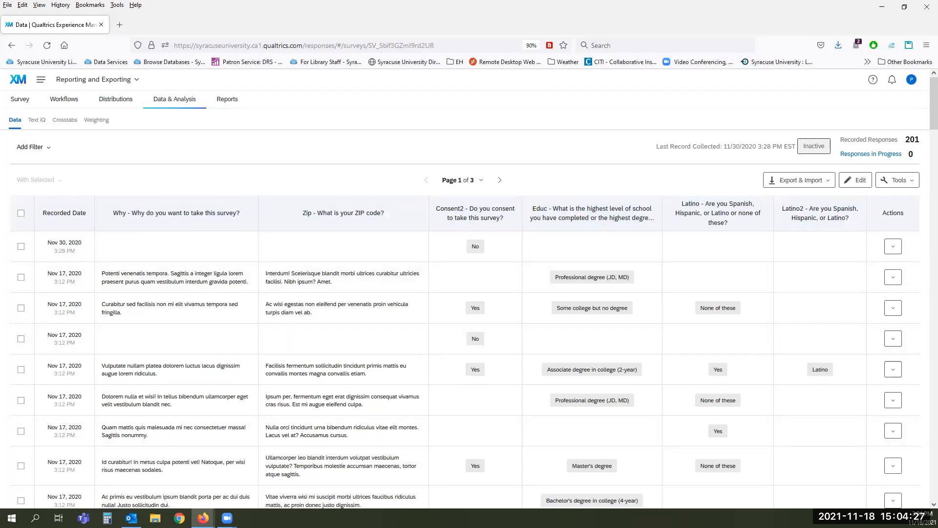
{"action": "scroll", "coordinate": [265, 349], "scroll_direction": "down", "scroll_amount": 4}
{"action": "scroll", "coordinate": [264, 349], "scroll_direction": "down", "scroll_amount": 15}
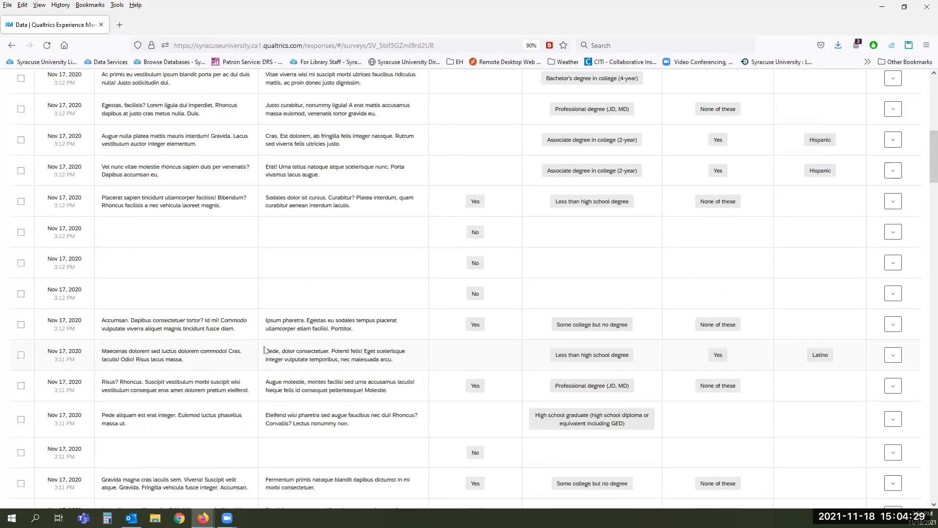
{"action": "scroll", "coordinate": [265, 350], "scroll_direction": "up", "scroll_amount": 20}
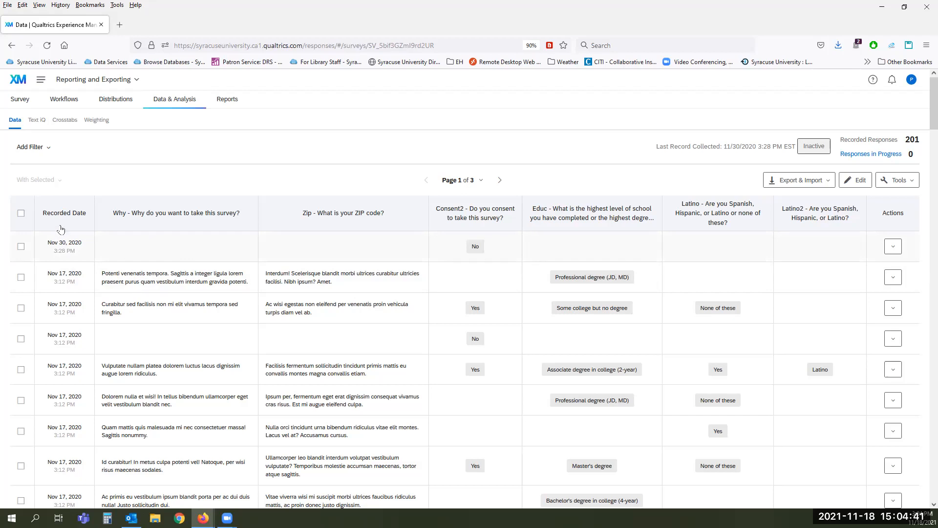
Step: Check the first three responses, open a bulk edit of their Why field, then close without updating
{"action": "left_click", "coordinate": [21, 247]}
{"action": "left_click", "coordinate": [21, 277]}
{"action": "left_click", "coordinate": [60, 182]}
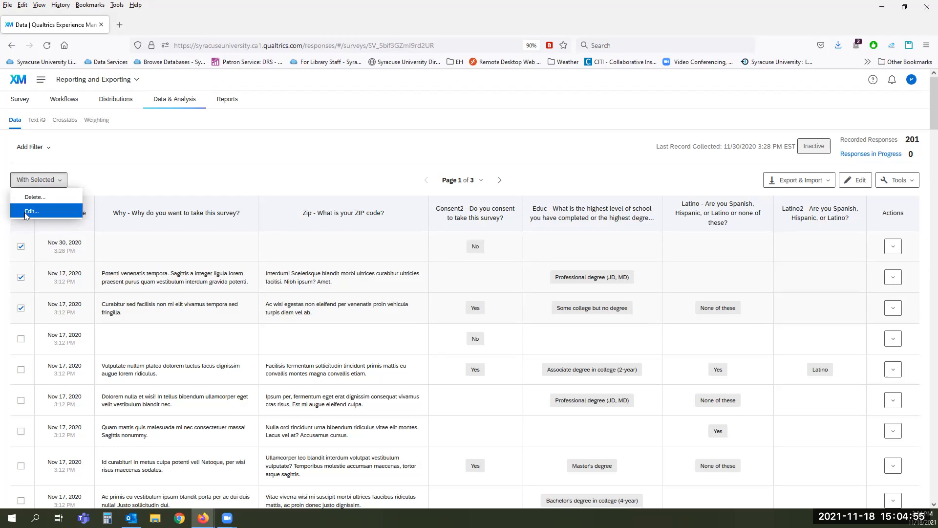
{"action": "left_click", "coordinate": [26, 214]}
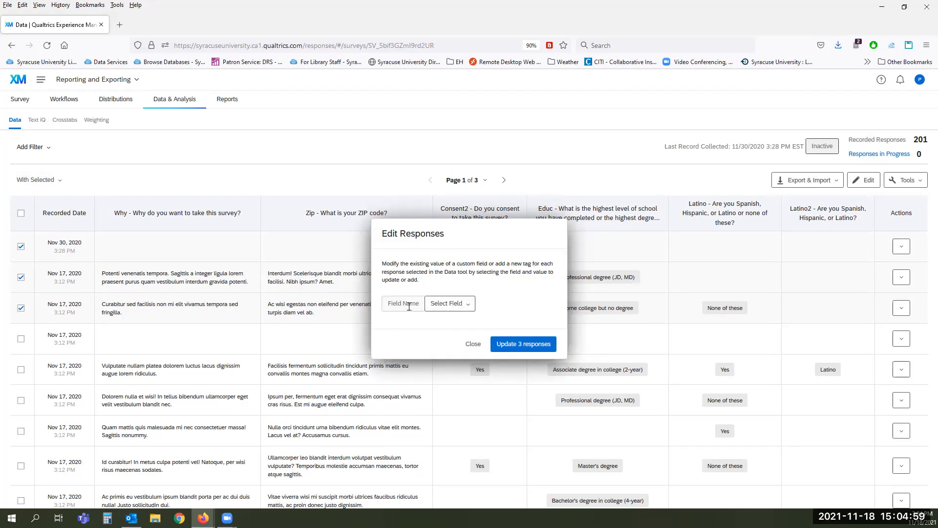
{"action": "left_click", "coordinate": [469, 304]}
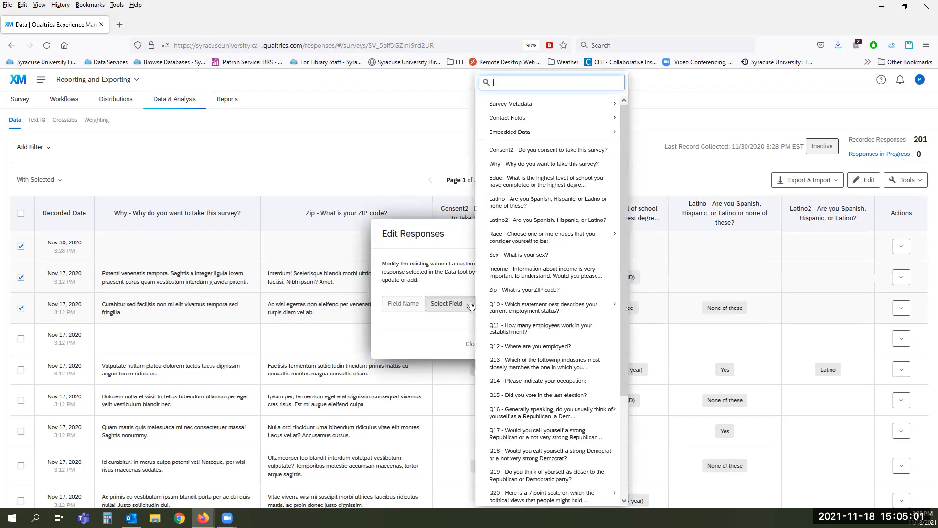
{"action": "left_click", "coordinate": [539, 166]}
{"action": "left_click", "coordinate": [426, 334]}
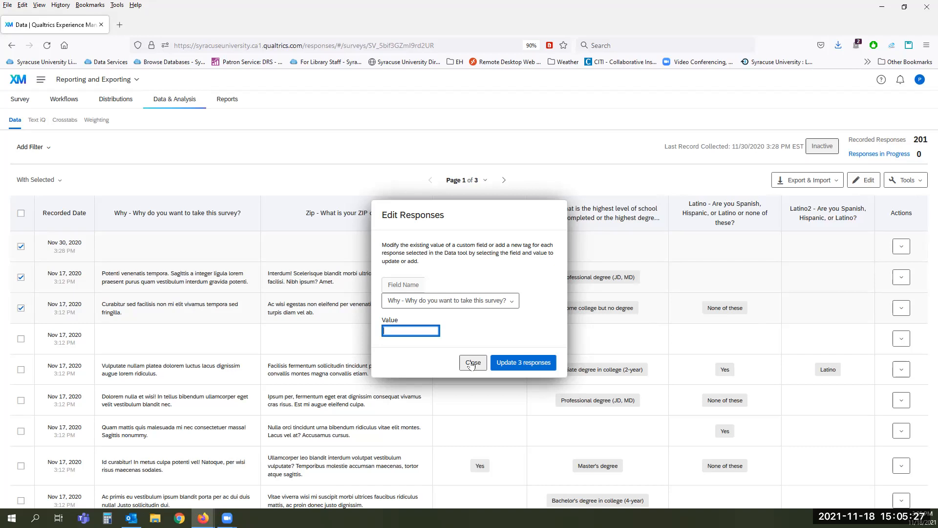
{"action": "left_click", "coordinate": [472, 364]}
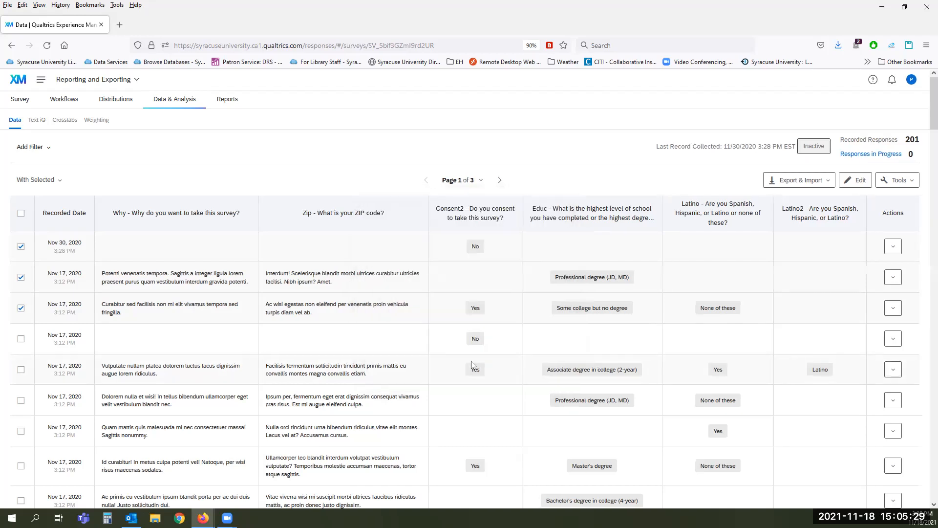
Step: Uncheck the first three responses, starting with the Nov 30, 2020 one
{"action": "left_click", "coordinate": [21, 247]}
{"action": "left_click", "coordinate": [22, 278]}
{"action": "left_click", "coordinate": [21, 308]}
Step: Open the Add Filter field list and browse Survey Metadata, Embedded Data and Contact Fields
{"action": "left_click", "coordinate": [43, 150]}
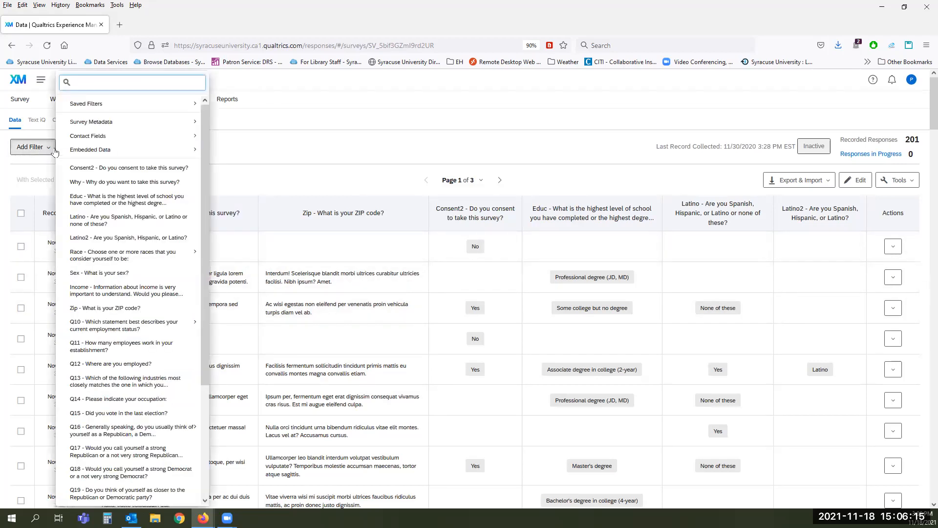
{"action": "mouse_move", "coordinate": [85, 122]}
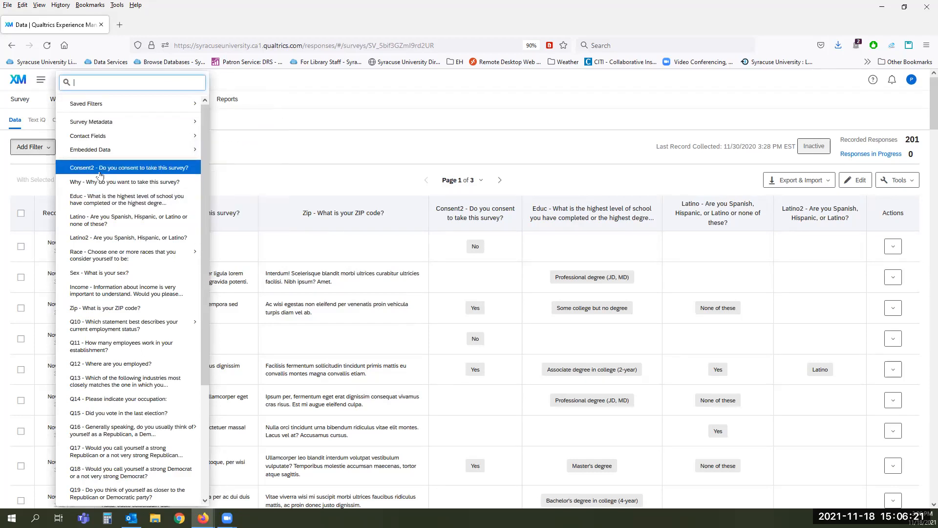
{"action": "mouse_move", "coordinate": [93, 150]}
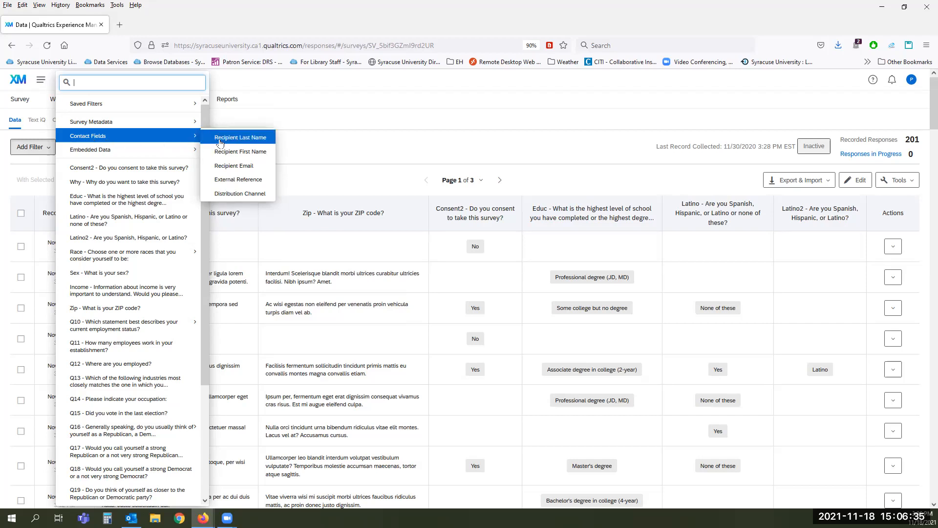
Step: Close the filter list and open the Nov 30, 2020 response on its own
{"action": "left_click", "coordinate": [328, 144]}
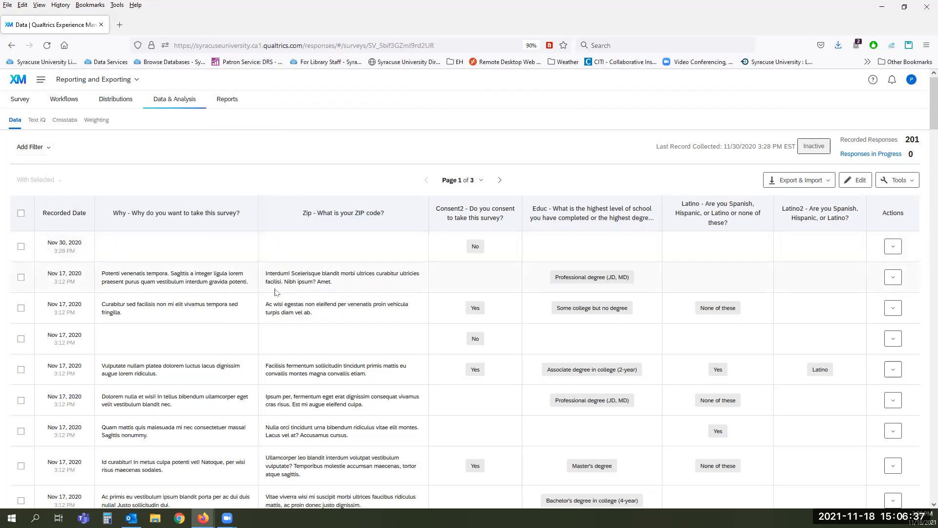
{"action": "scroll", "coordinate": [280, 292], "scroll_direction": "down", "scroll_amount": 5}
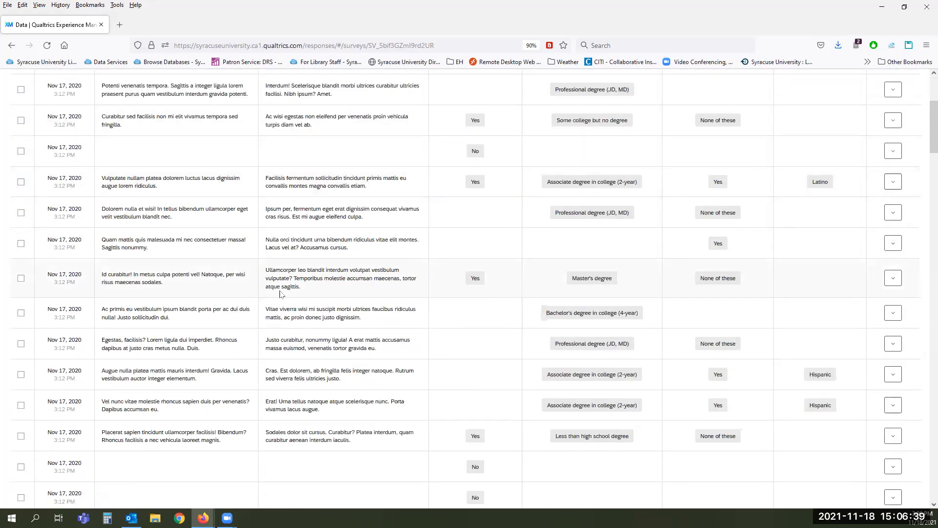
{"action": "scroll", "coordinate": [279, 292], "scroll_direction": "up", "scroll_amount": 5}
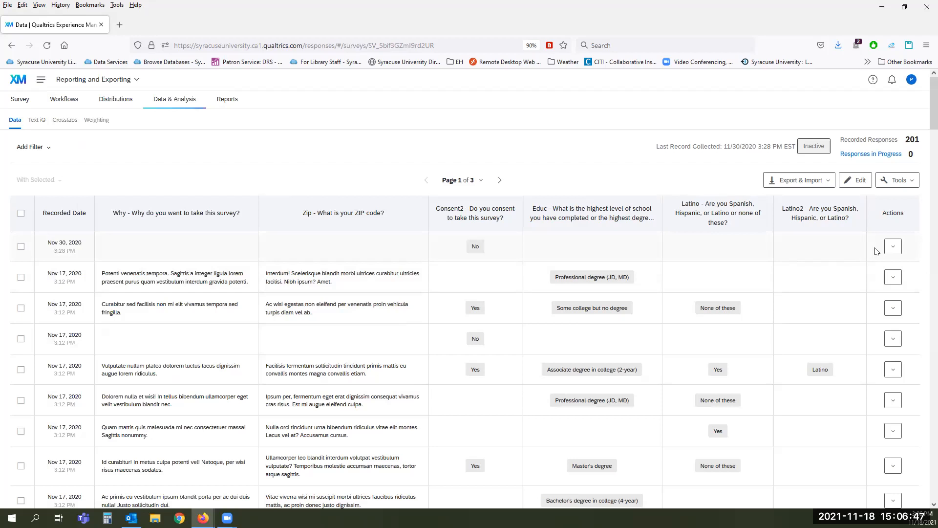
{"action": "left_click", "coordinate": [893, 248]}
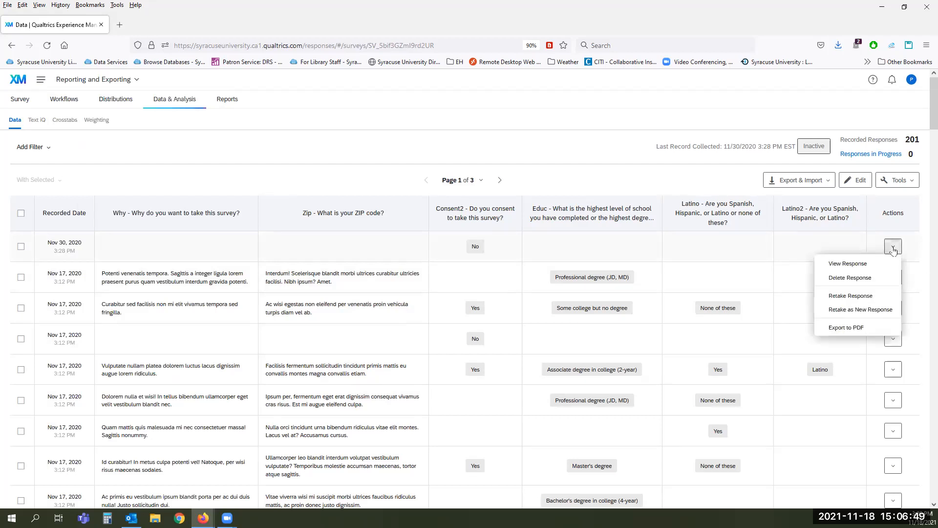
{"action": "left_click", "coordinate": [855, 264]}
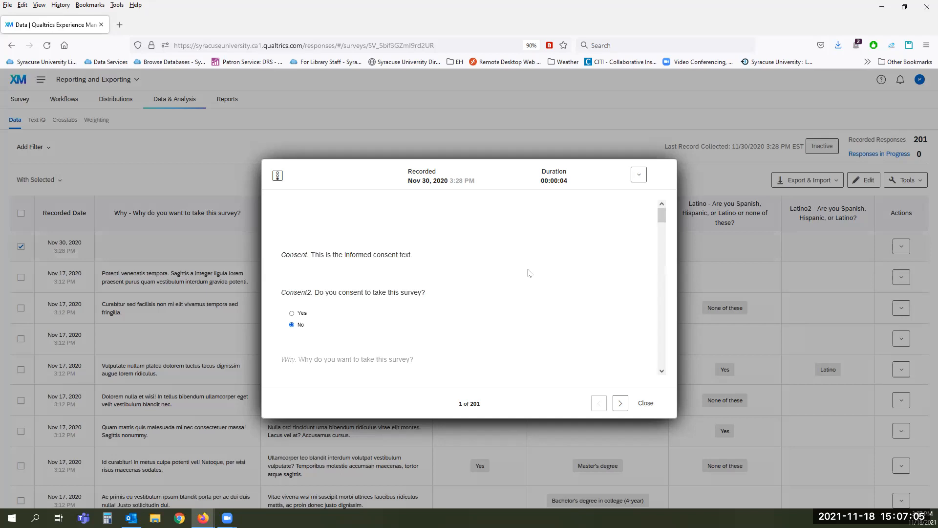
Step: Scroll the response down to its Embedded Data and GeoIP location map
{"action": "scroll", "coordinate": [527, 274], "scroll_direction": "down", "scroll_amount": 2}
{"action": "scroll", "coordinate": [527, 274], "scroll_direction": "down", "scroll_amount": 3}
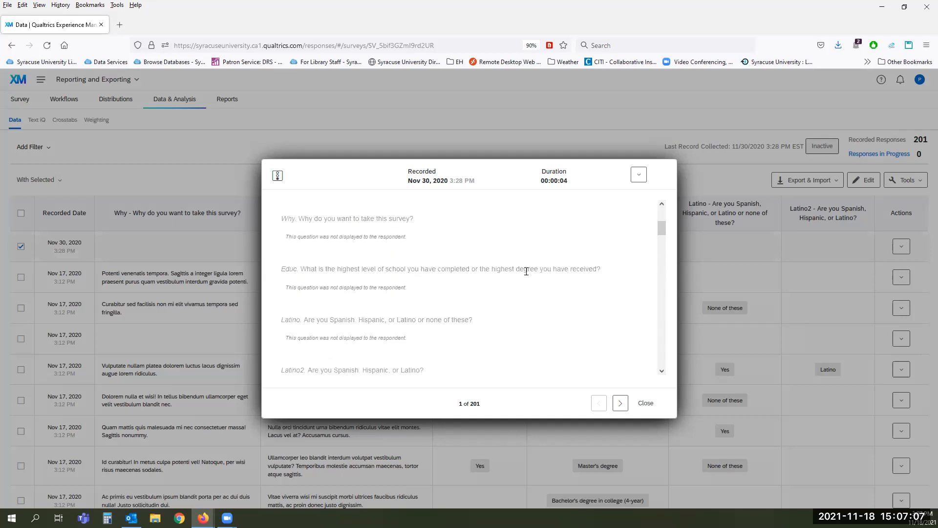
{"action": "scroll", "coordinate": [548, 273], "scroll_direction": "down", "scroll_amount": 8}
{"action": "scroll", "coordinate": [548, 274], "scroll_direction": "down", "scroll_amount": 3}
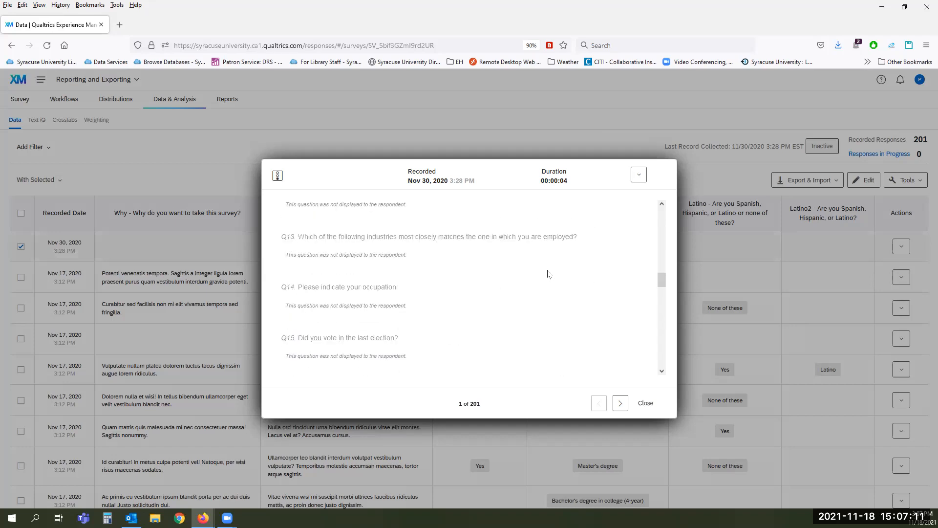
{"action": "scroll", "coordinate": [550, 253], "scroll_direction": "up", "scroll_amount": 15}
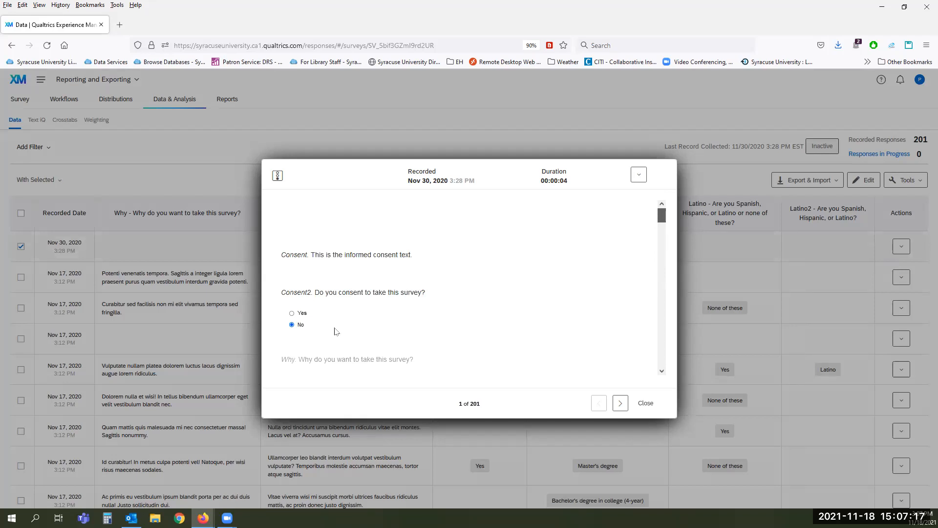
{"action": "left_click_drag", "start_coordinate": [660, 215], "coordinate": [666, 363]}
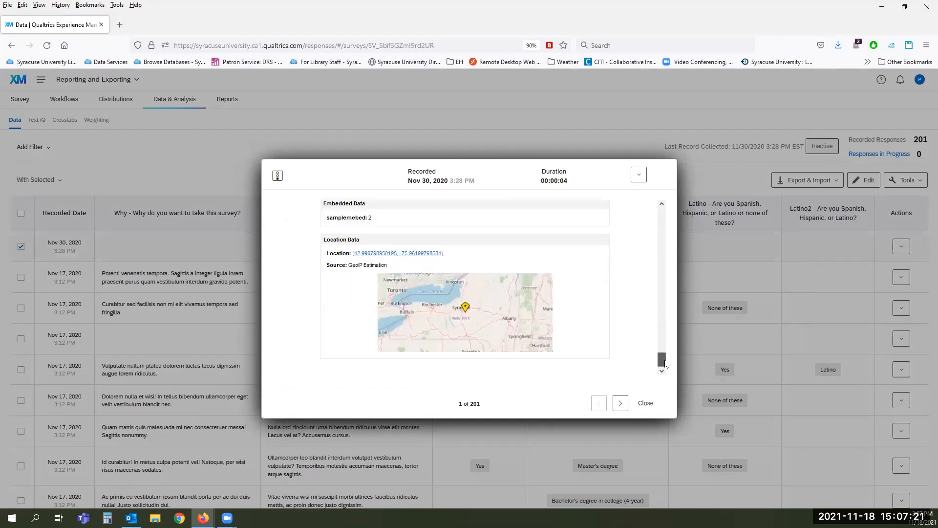
{"action": "scroll", "coordinate": [664, 361], "scroll_direction": "up", "scroll_amount": 1}
{"action": "scroll", "coordinate": [606, 303], "scroll_direction": "up", "scroll_amount": 3}
{"action": "scroll", "coordinate": [606, 302], "scroll_direction": "down", "scroll_amount": 3}
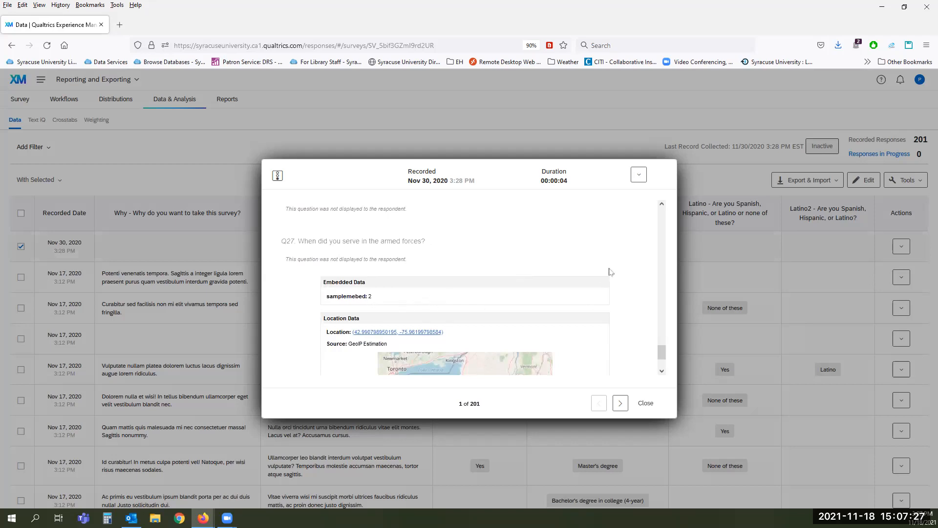
{"action": "scroll", "coordinate": [608, 273], "scroll_direction": "down", "scroll_amount": 3}
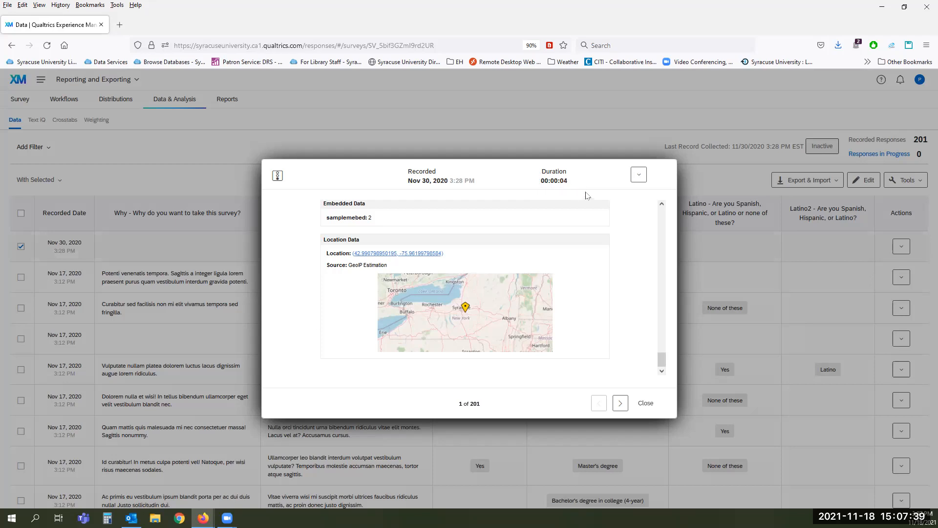
{"action": "left_click", "coordinate": [638, 175]}
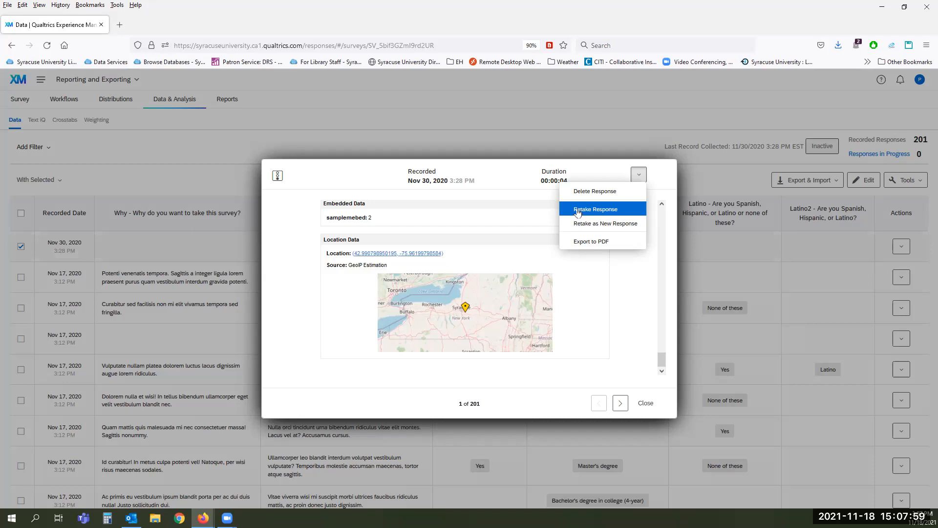
{"action": "left_click", "coordinate": [575, 209]}
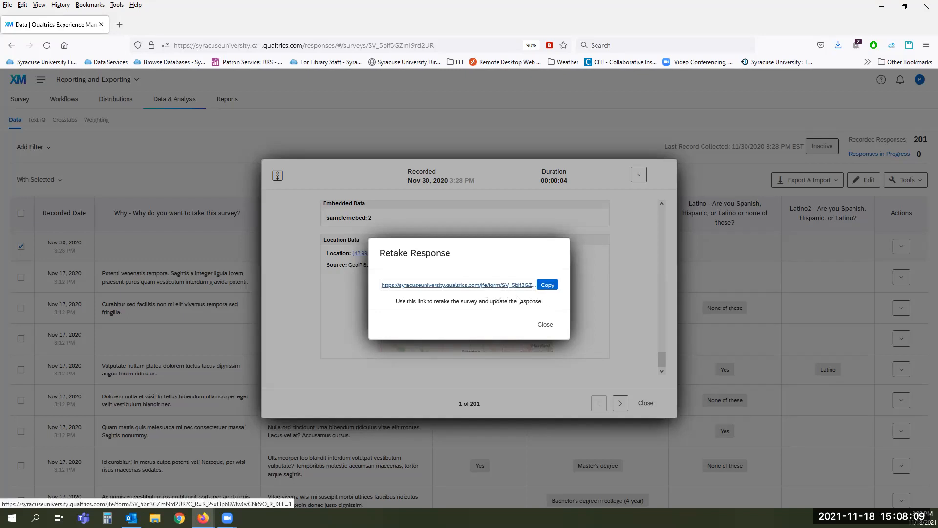
{"action": "left_click", "coordinate": [545, 325]}
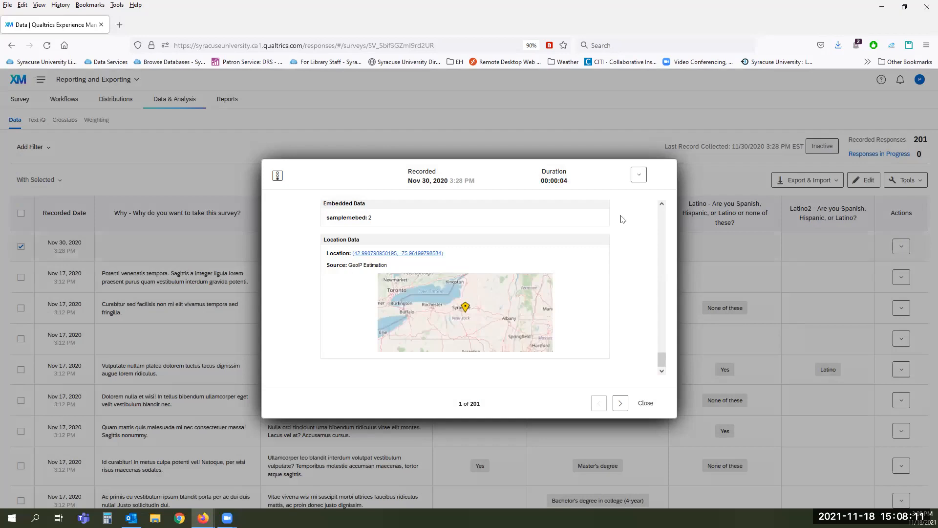
Step: Show the response's actions: delete, retake, retake as new, export to PDF
{"action": "left_click", "coordinate": [640, 177]}
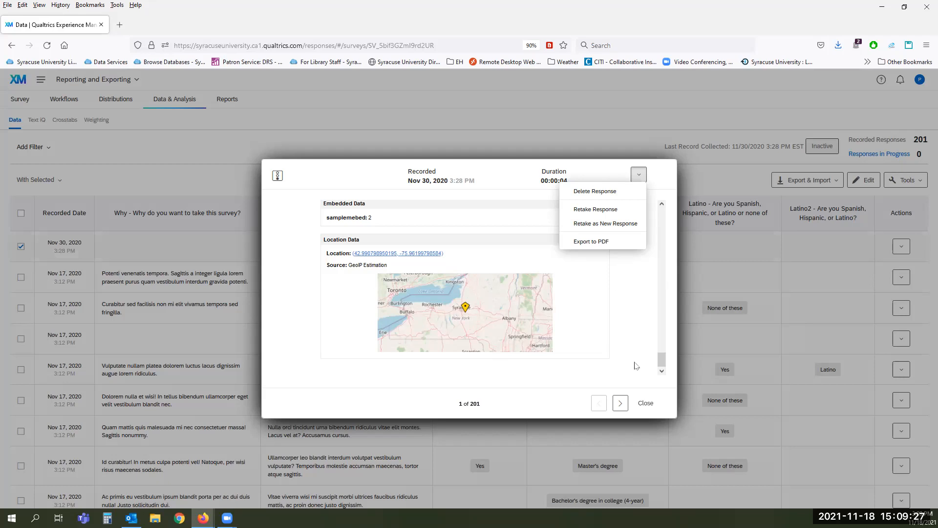
Step: Close the Nov 30 response, reopen it via View Response, then close it again
{"action": "left_click", "coordinate": [645, 405]}
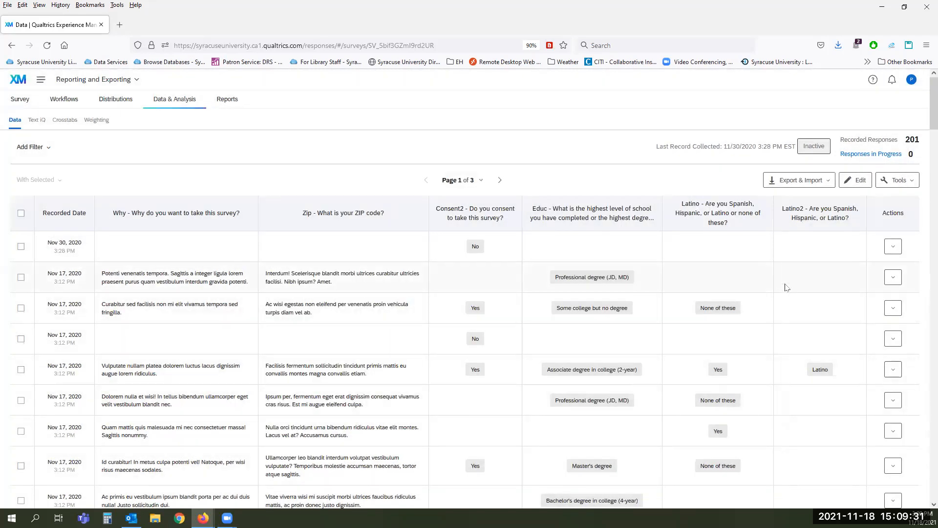
{"action": "left_click", "coordinate": [894, 248]}
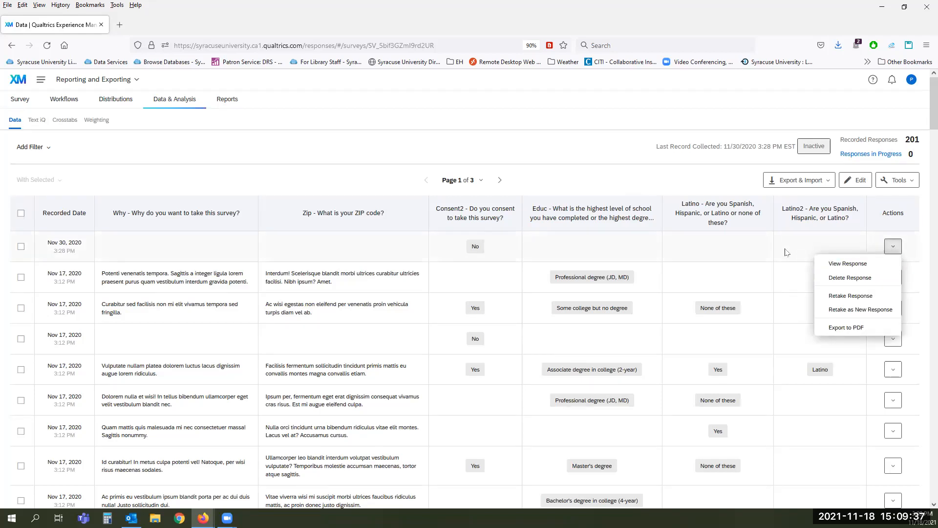
{"action": "left_click", "coordinate": [599, 244]}
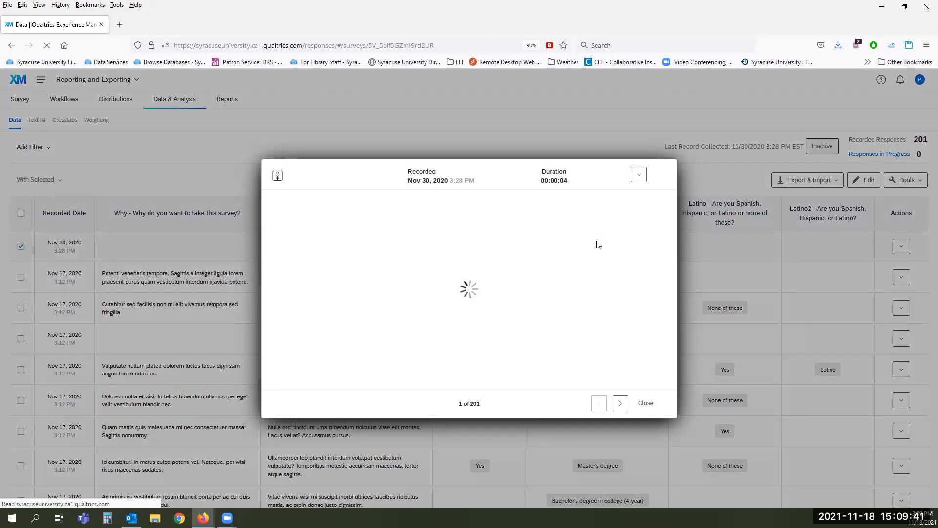
{"action": "left_click", "coordinate": [642, 409]}
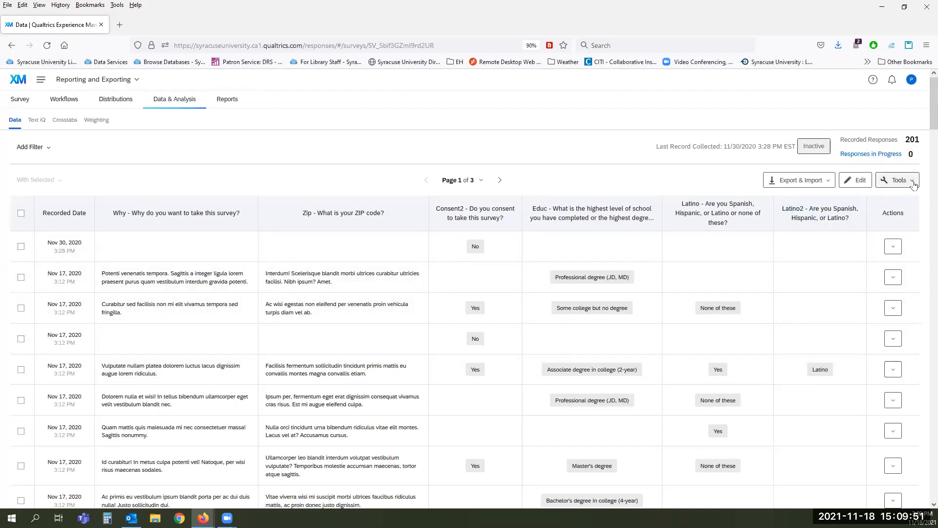
Step: Choose Tools > Create New Field... to bring up the Create Variable dialog
{"action": "left_click", "coordinate": [914, 184]}
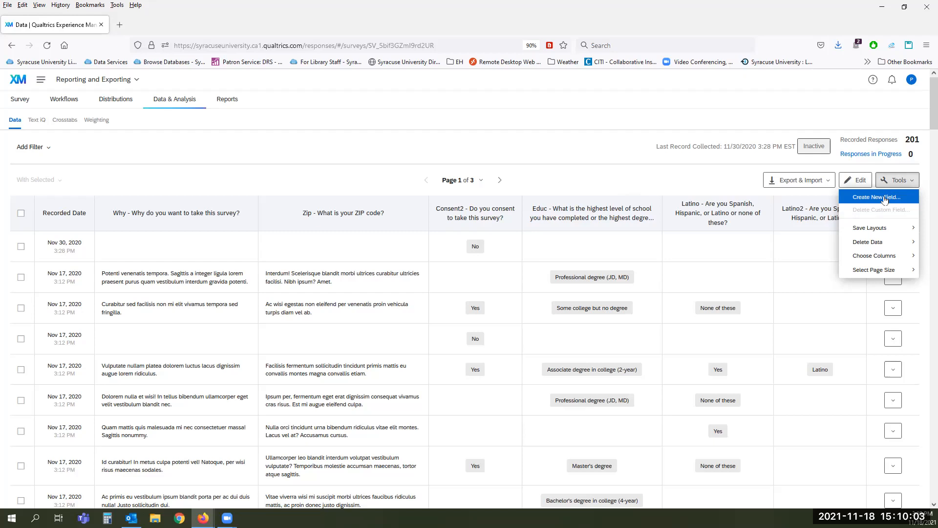
{"action": "left_click", "coordinate": [880, 198]}
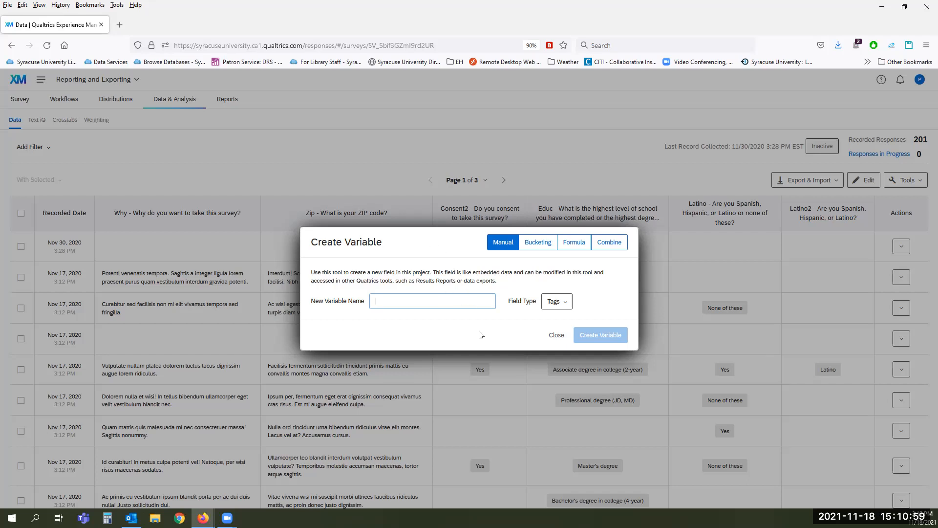
Step: Cancel Create Variable and show Tools' Save Layouts and Delete Data choices
{"action": "left_click", "coordinate": [555, 335]}
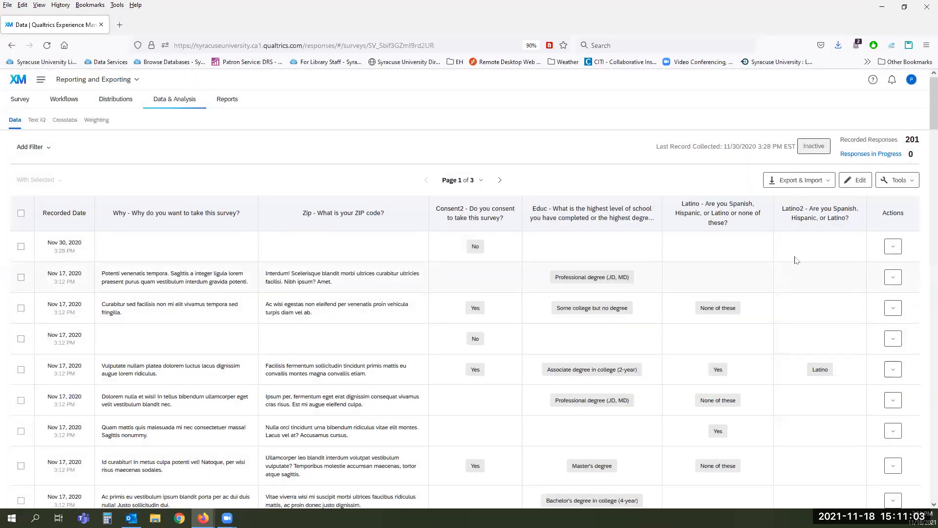
{"action": "left_click", "coordinate": [907, 181]}
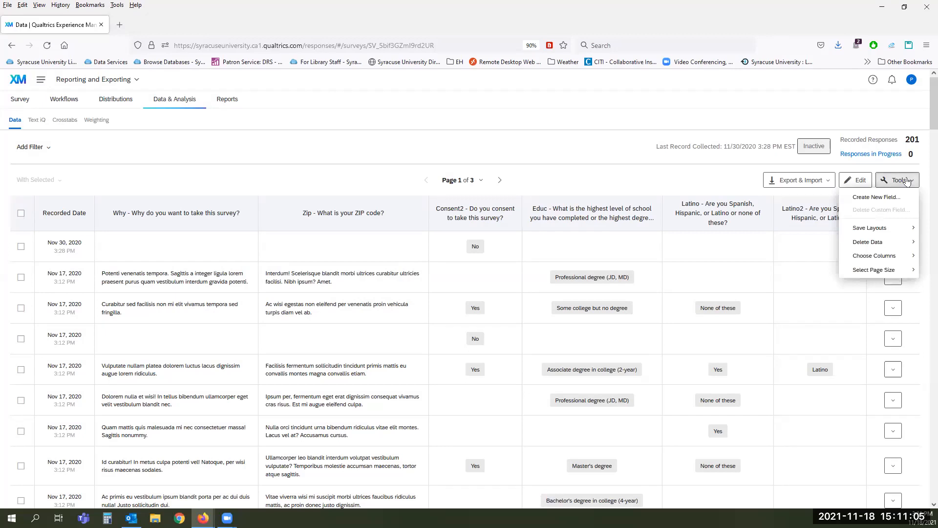
{"action": "mouse_move", "coordinate": [895, 226]}
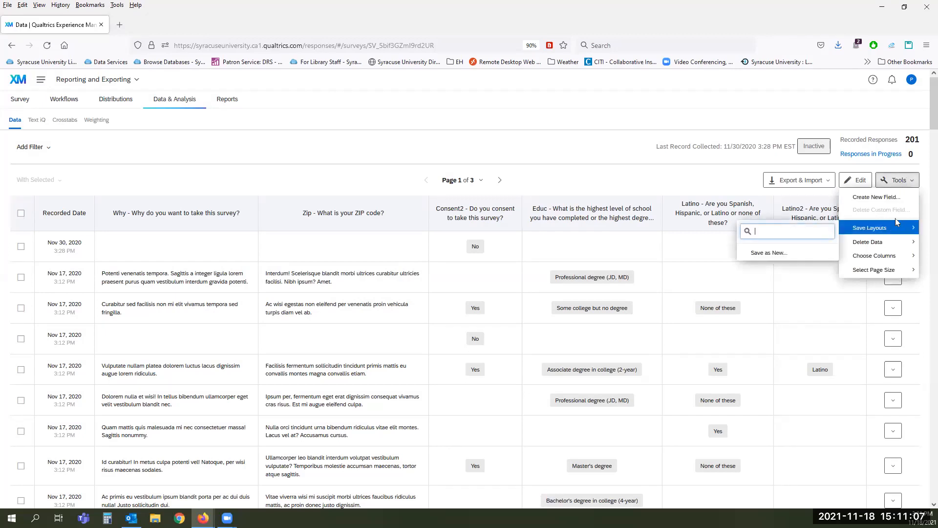
{"action": "mouse_move", "coordinate": [888, 244]}
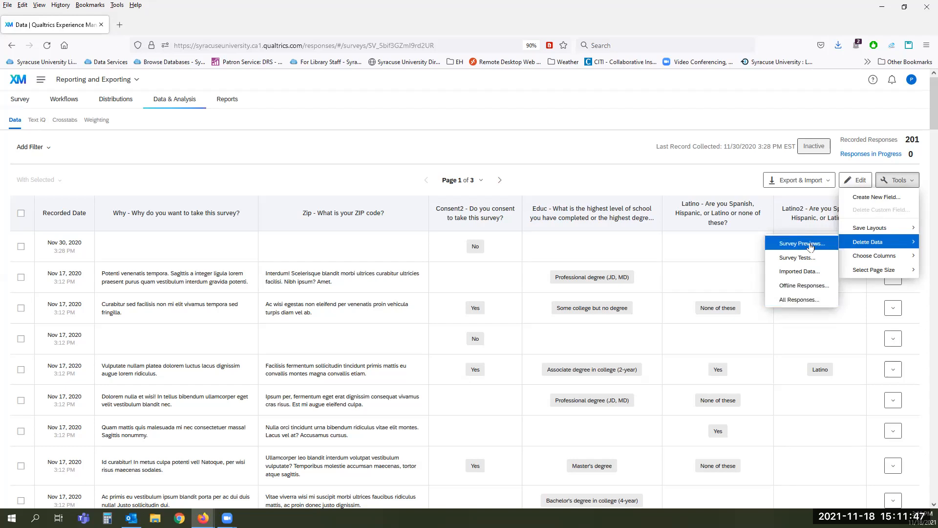
Step: Tick 'Sex - What is your sex?' under Tools > Choose Columns to add it as a column
{"action": "mouse_move", "coordinate": [869, 258]}
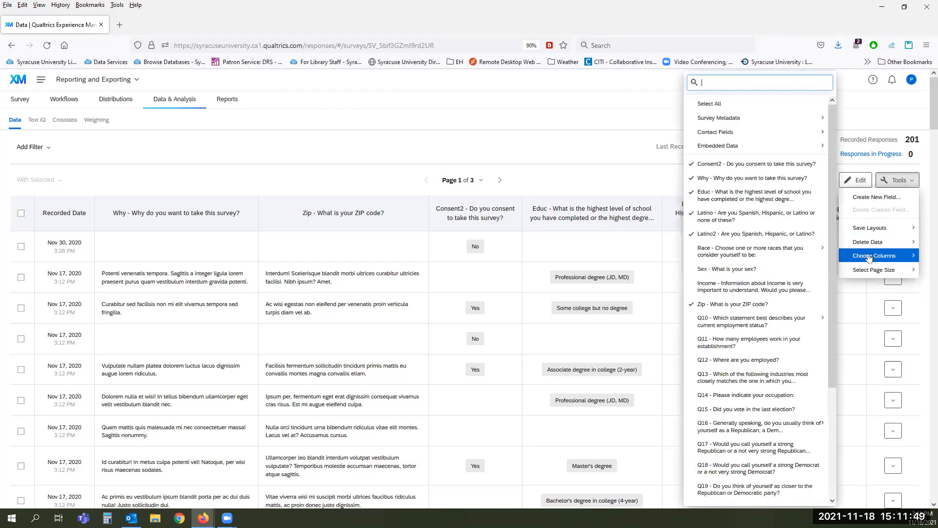
{"action": "mouse_move", "coordinate": [770, 251]}
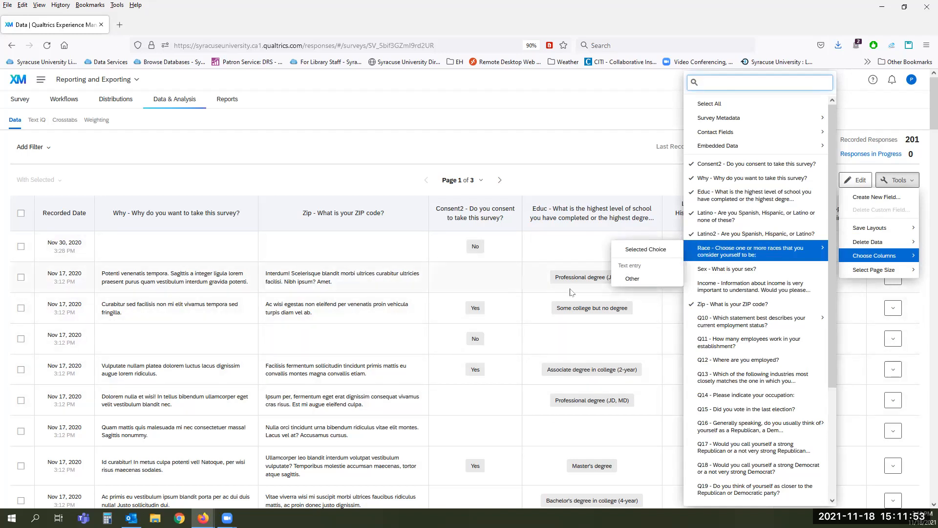
{"action": "left_click", "coordinate": [743, 274]}
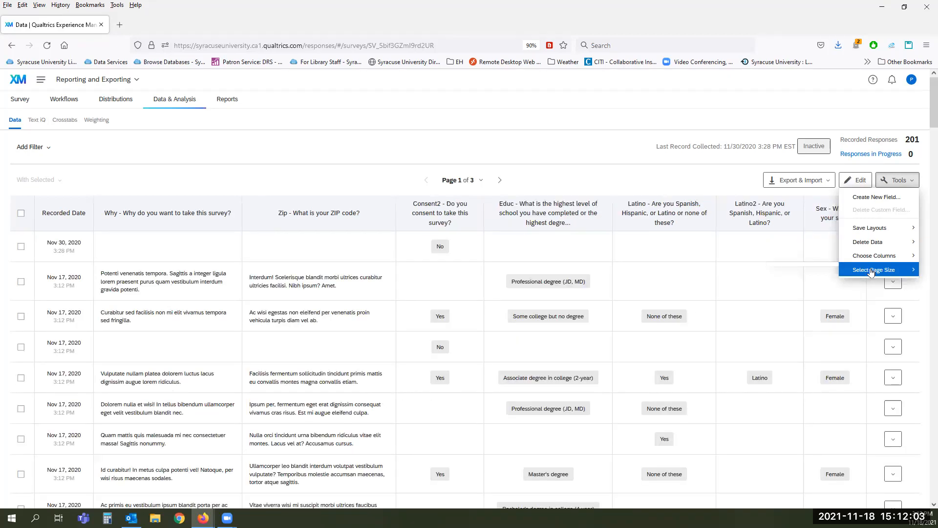
{"action": "left_click", "coordinate": [870, 270]}
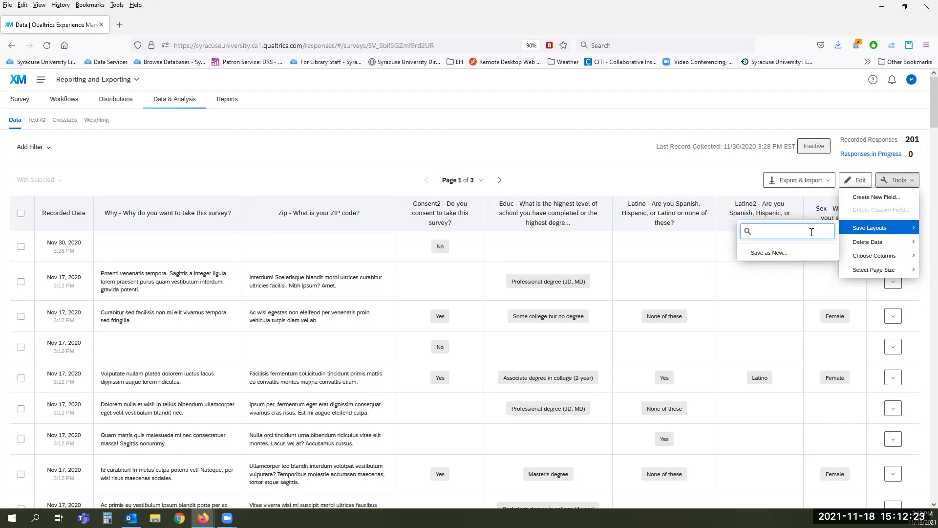
Step: Close the Tools menu and switch the responses table into Edit mode
{"action": "mouse_move", "coordinate": [893, 241]}
{"action": "mouse_move", "coordinate": [862, 230]}
{"action": "left_click", "coordinate": [707, 319]}
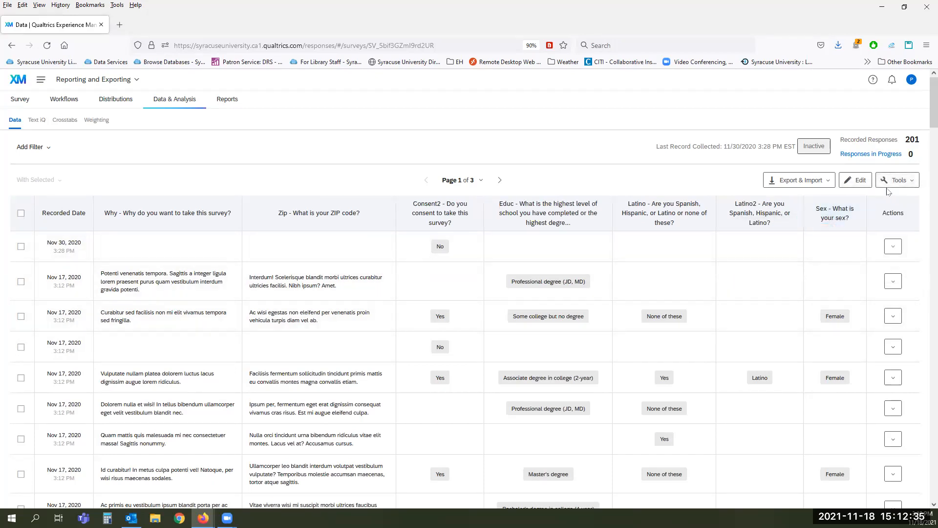
{"action": "left_click", "coordinate": [855, 182]}
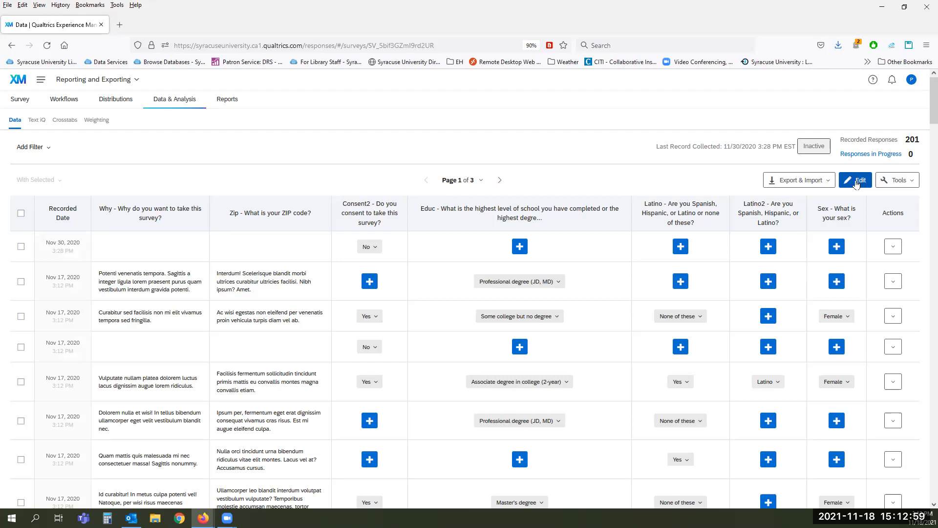
Step: Exit table edit mode and show the Export & Import menu above the responses table
{"action": "left_click", "coordinate": [856, 184]}
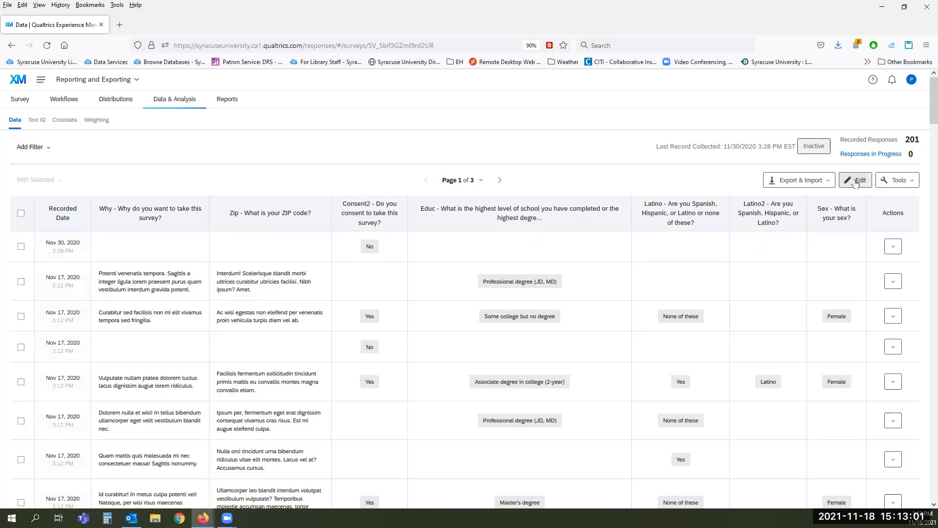
{"action": "left_click", "coordinate": [813, 184]}
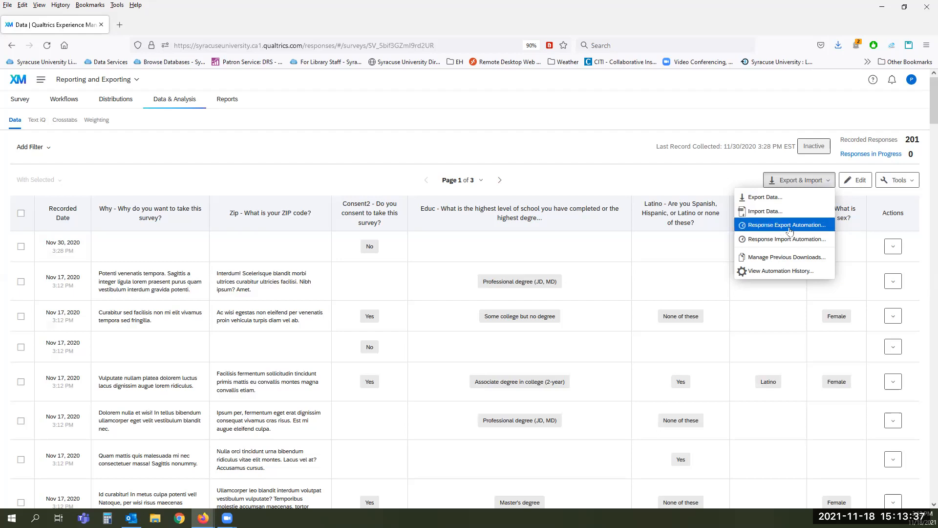
Step: Start a new Response Export Automation to view its SFTP, schedule and export option steps
{"action": "left_click", "coordinate": [783, 226]}
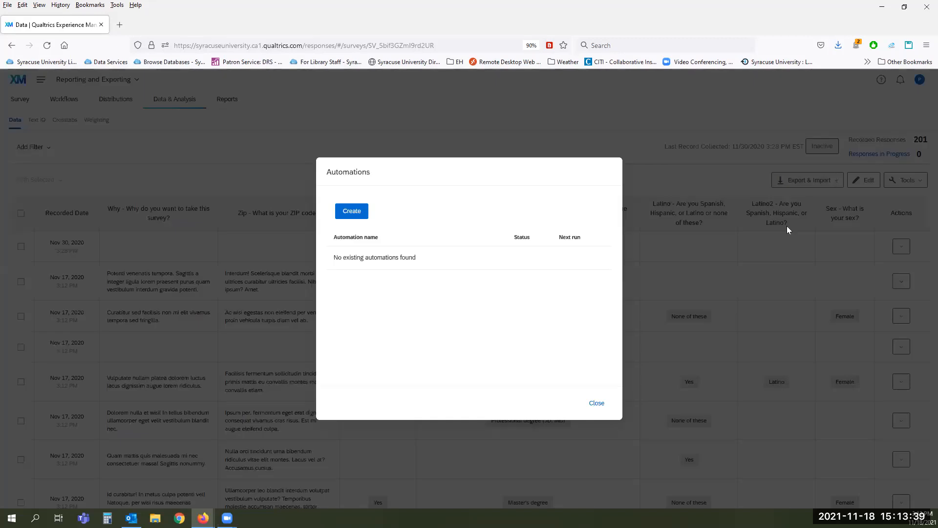
{"action": "left_click", "coordinate": [345, 214]}
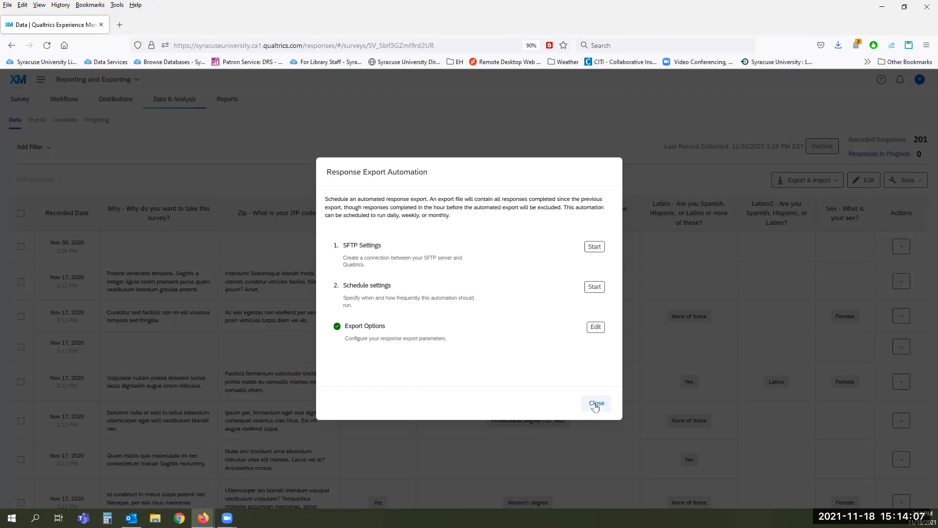
Step: Close the automation setup unsaved and confirm Manage Previous Downloads is empty
{"action": "left_click", "coordinate": [596, 404]}
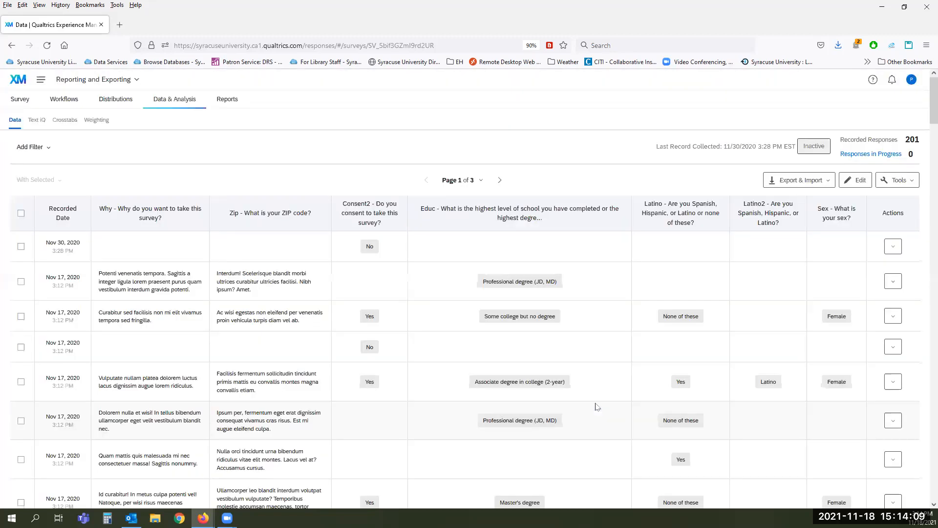
{"action": "left_click", "coordinate": [810, 188]}
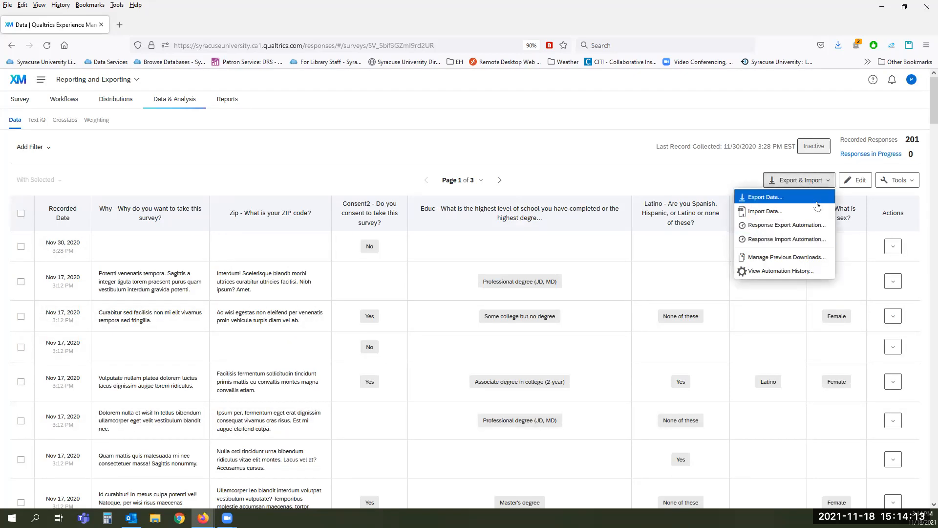
{"action": "left_click", "coordinate": [797, 258]}
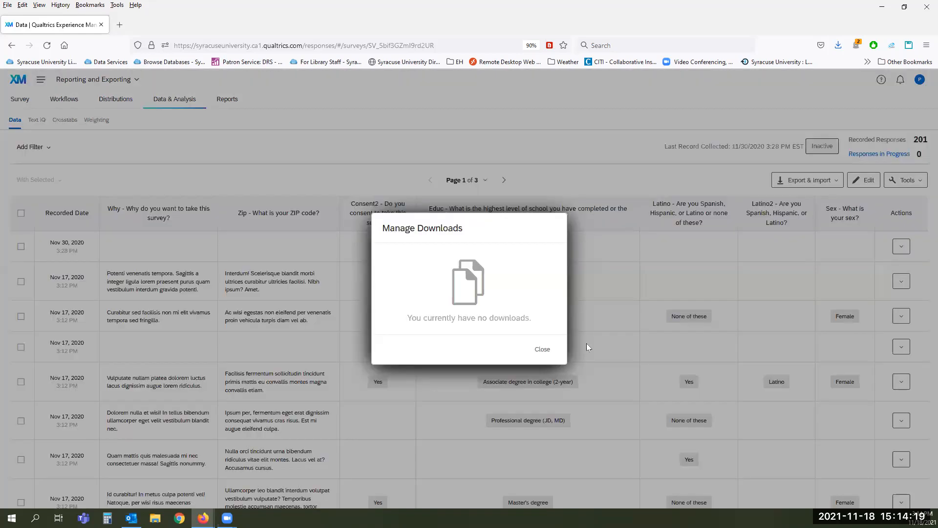
{"action": "left_click", "coordinate": [540, 350]}
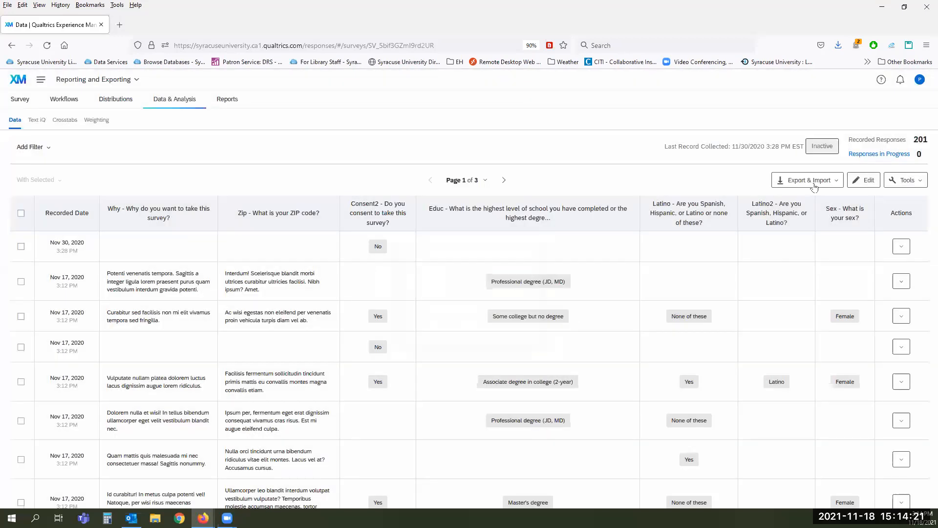
Step: Confirm View Automation History shows no recorded automations either
{"action": "left_click", "coordinate": [813, 186]}
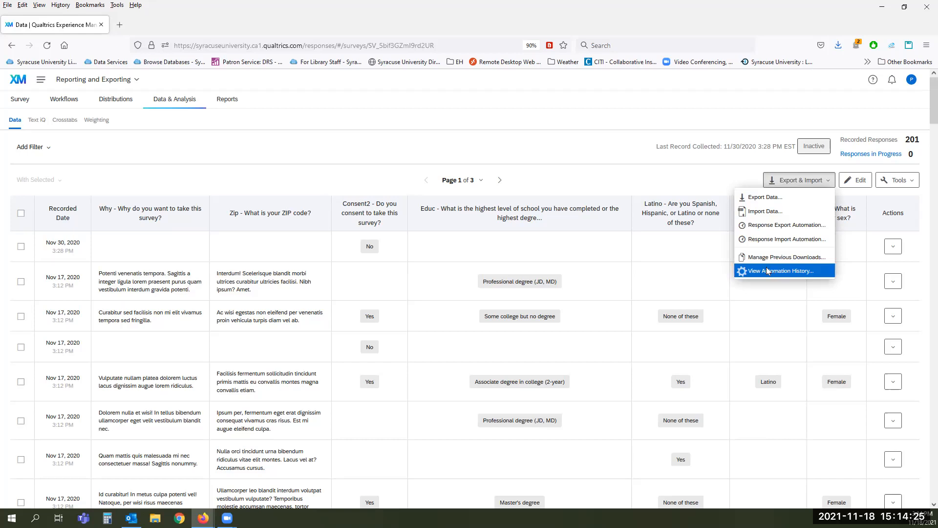
{"action": "left_click", "coordinate": [770, 271]}
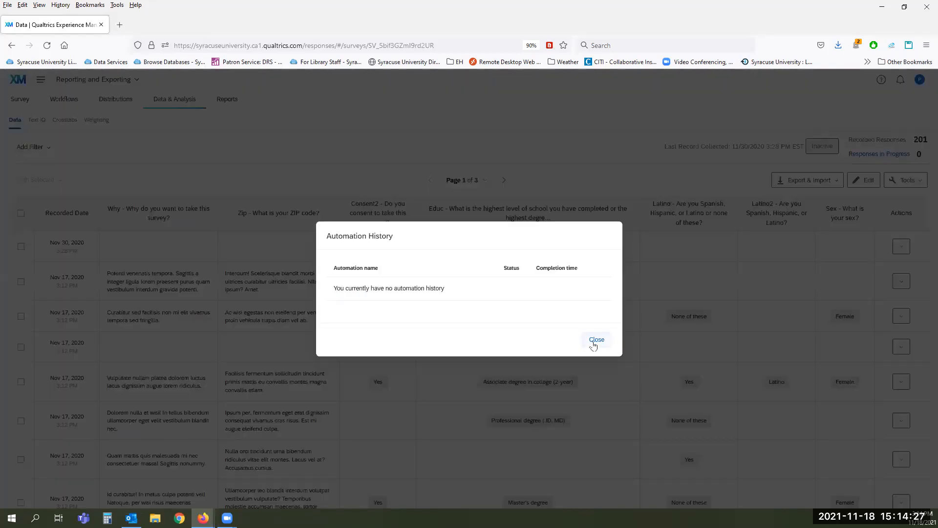
{"action": "left_click", "coordinate": [596, 341]}
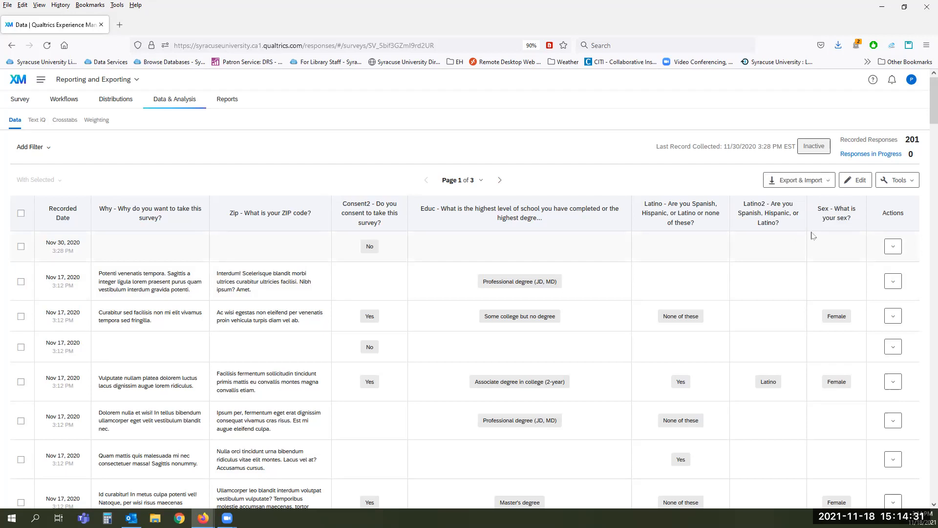
{"action": "left_click", "coordinate": [826, 183]}
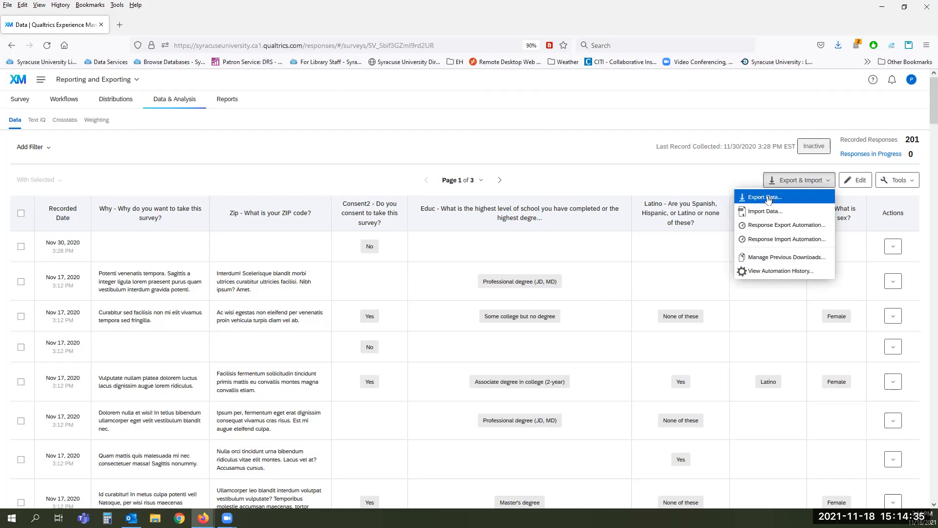
Step: Open Export Data as CSV and toggle Download all fields off, on, then off again
{"action": "left_click", "coordinate": [768, 198]}
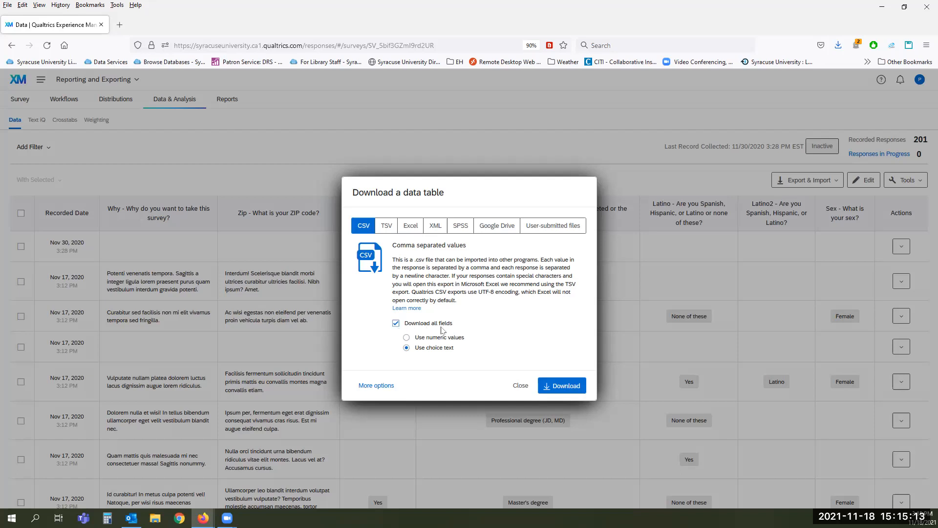
{"action": "left_click", "coordinate": [395, 326]}
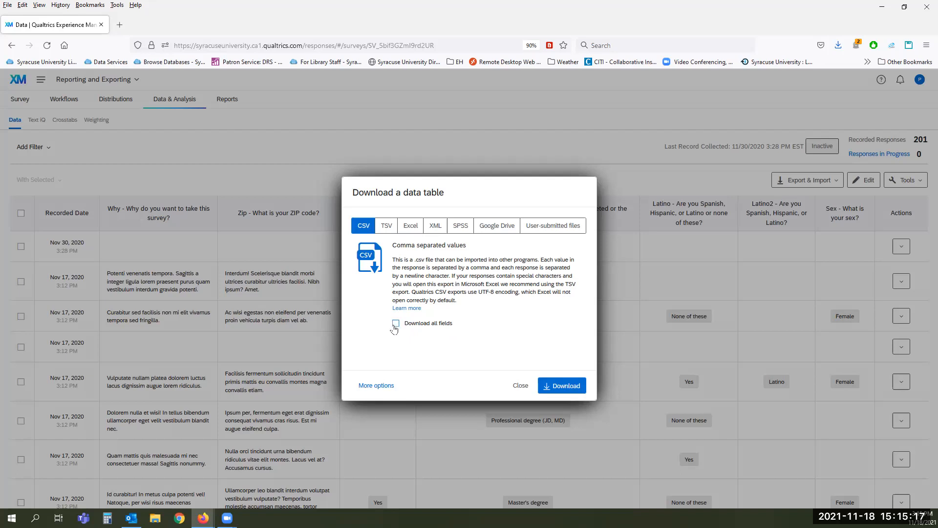
{"action": "left_click", "coordinate": [395, 326]}
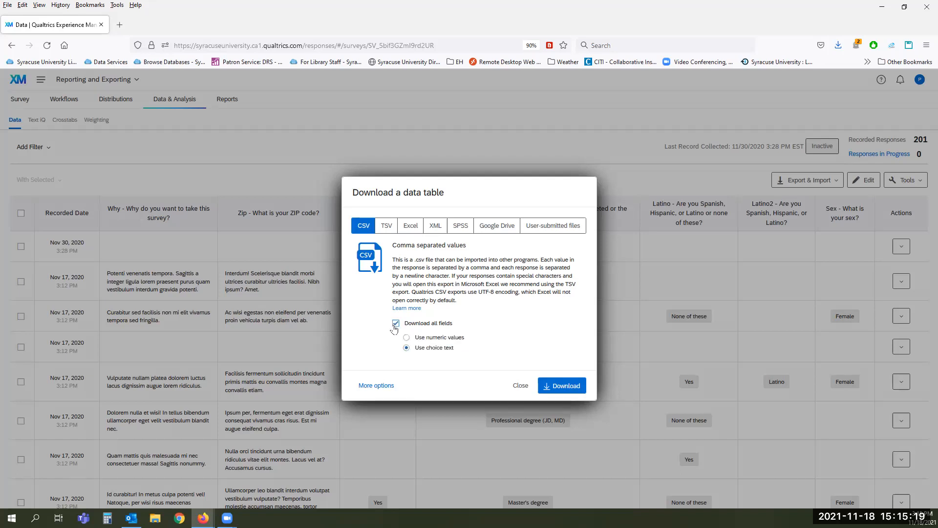
{"action": "left_click", "coordinate": [396, 326]}
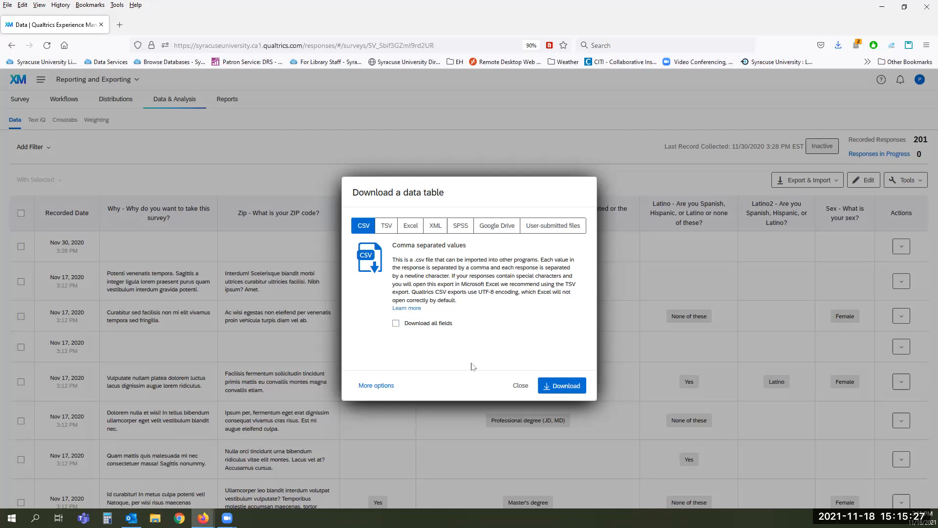
Step: Switch Download all fields back on for the numeric-values CSV export
{"action": "left_click", "coordinate": [397, 326]}
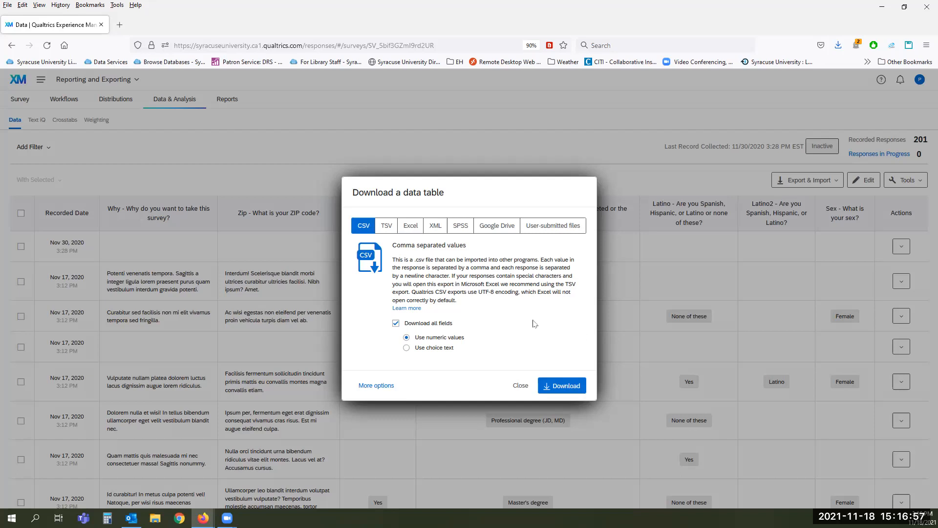
Step: Expand More options and try recoding seen-but-unanswered questions as -99, leaving it unticked
{"action": "left_click", "coordinate": [380, 386]}
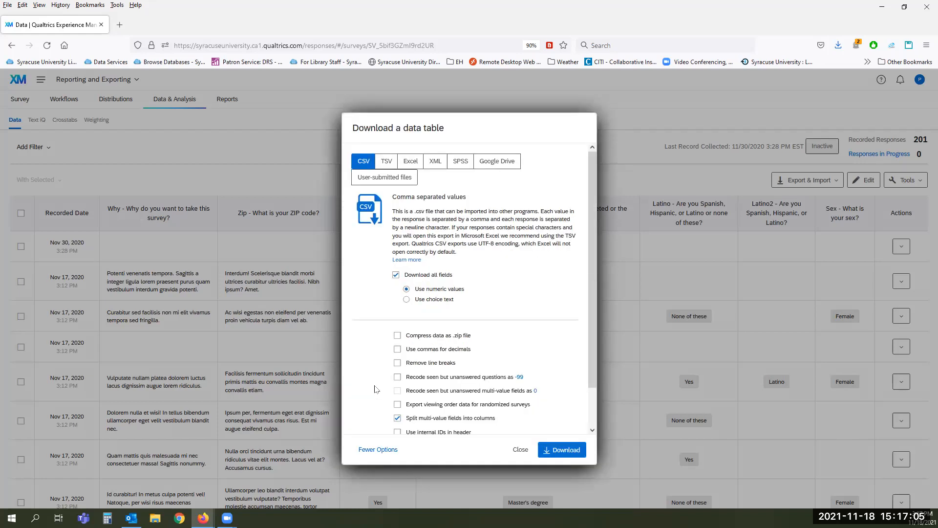
{"action": "scroll", "coordinate": [374, 388], "scroll_direction": "down", "scroll_amount": 2}
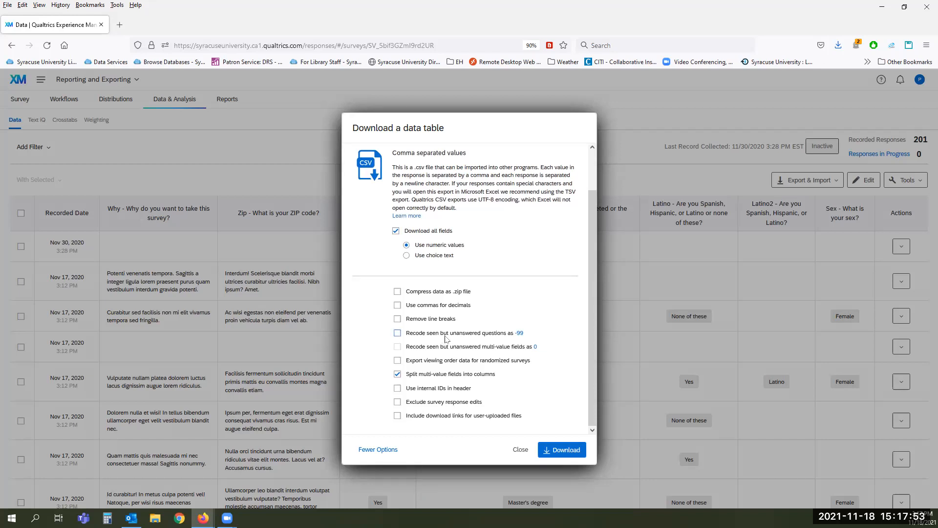
{"action": "left_click", "coordinate": [445, 337]}
{"action": "left_click", "coordinate": [520, 335]}
{"action": "key", "text": "Return"}
{"action": "left_click", "coordinate": [408, 335]}
{"action": "left_click", "coordinate": [410, 391]}
Step: Preview the TSV, Excel and XML download formats, then settle on SPSS
{"action": "scroll", "coordinate": [567, 396], "scroll_direction": "up", "scroll_amount": 2}
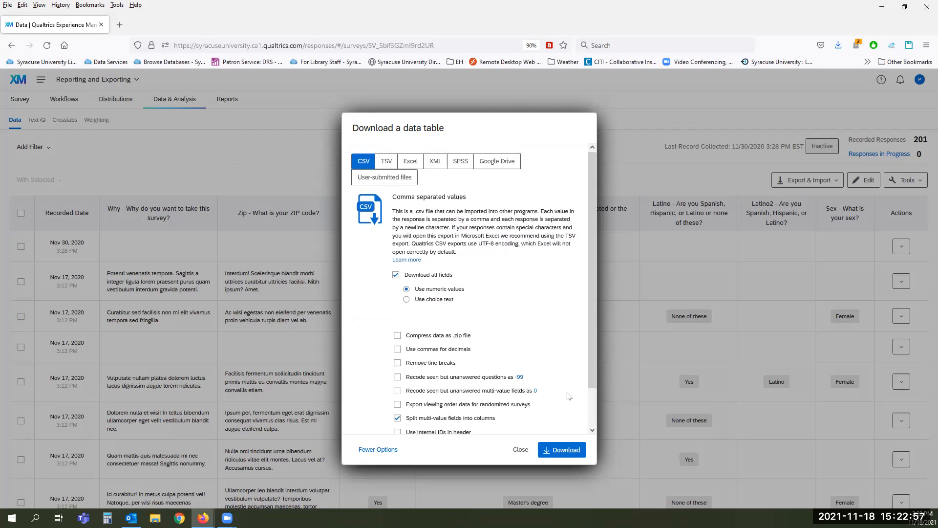
{"action": "left_click", "coordinate": [384, 164]}
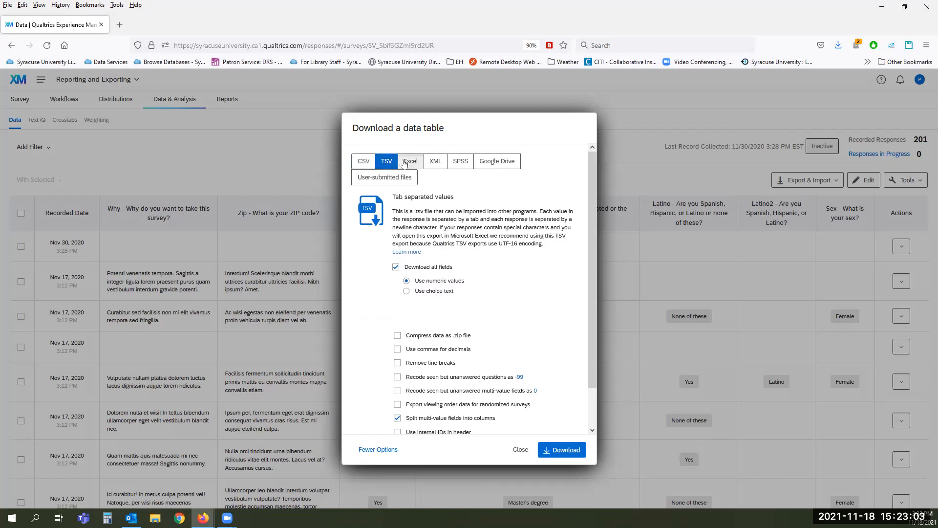
{"action": "left_click", "coordinate": [403, 163]}
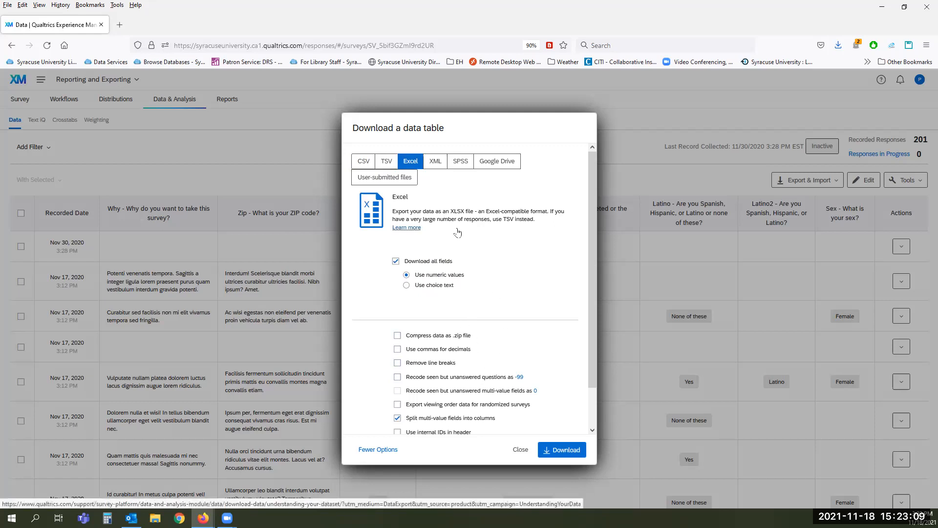
{"action": "left_click", "coordinate": [433, 164]}
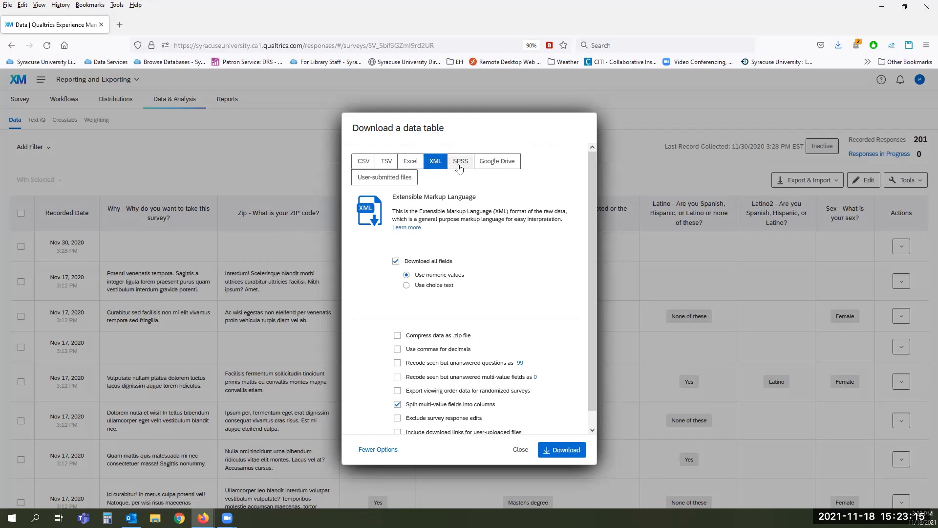
{"action": "left_click", "coordinate": [460, 166]}
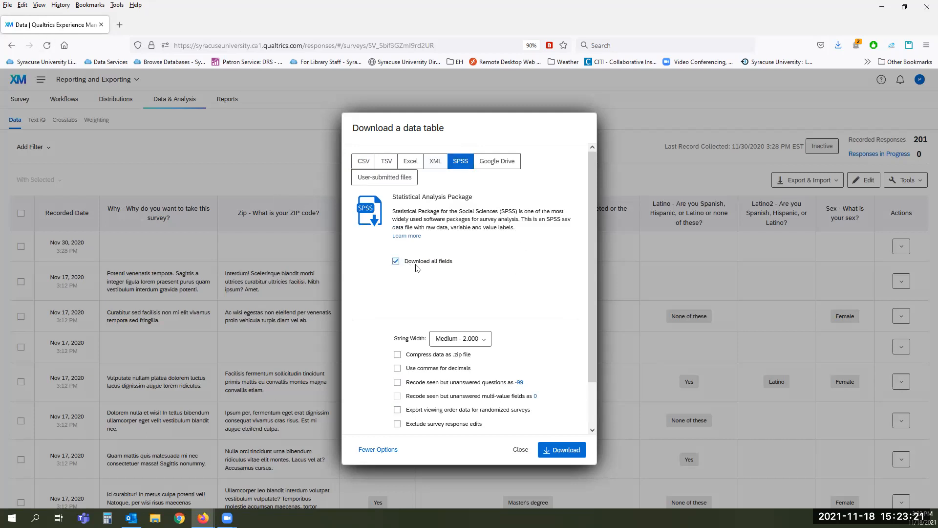
{"action": "scroll", "coordinate": [511, 253], "scroll_direction": "down", "scroll_amount": 2}
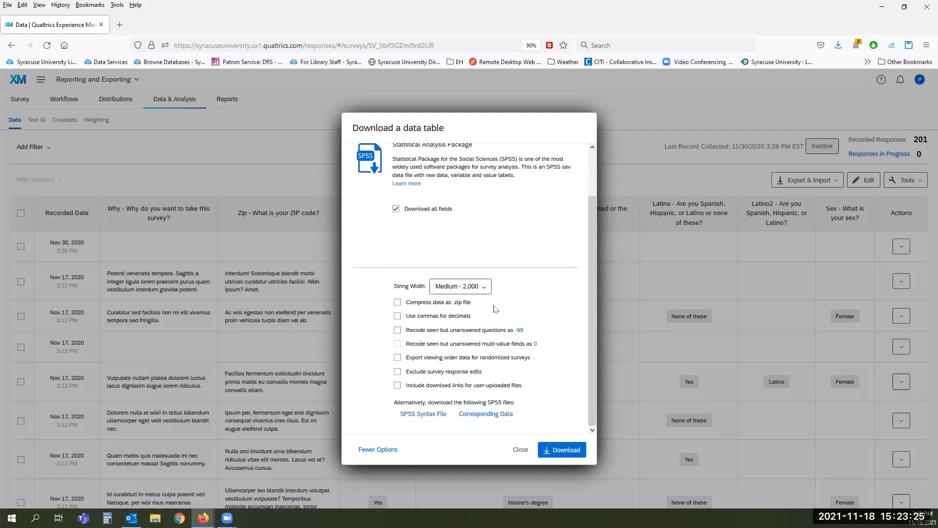
{"action": "left_click", "coordinate": [484, 287]}
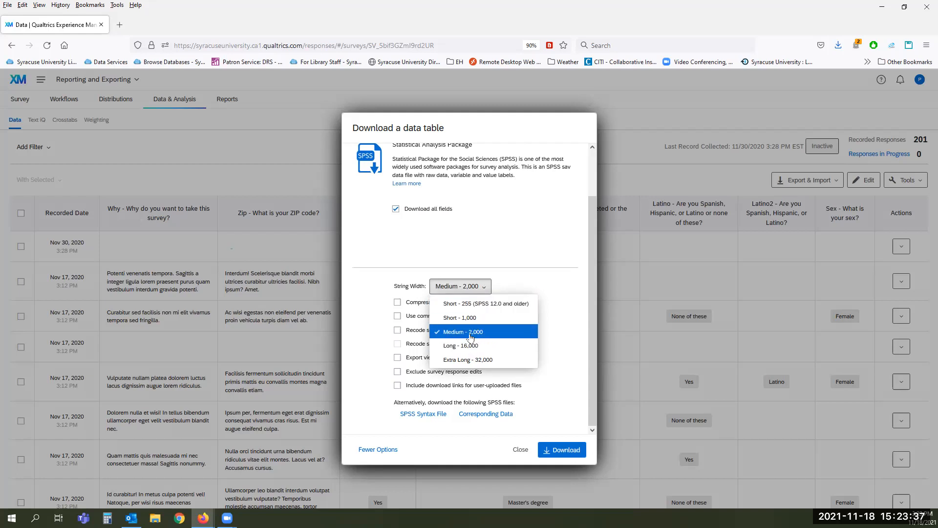
{"action": "left_click", "coordinate": [568, 324]}
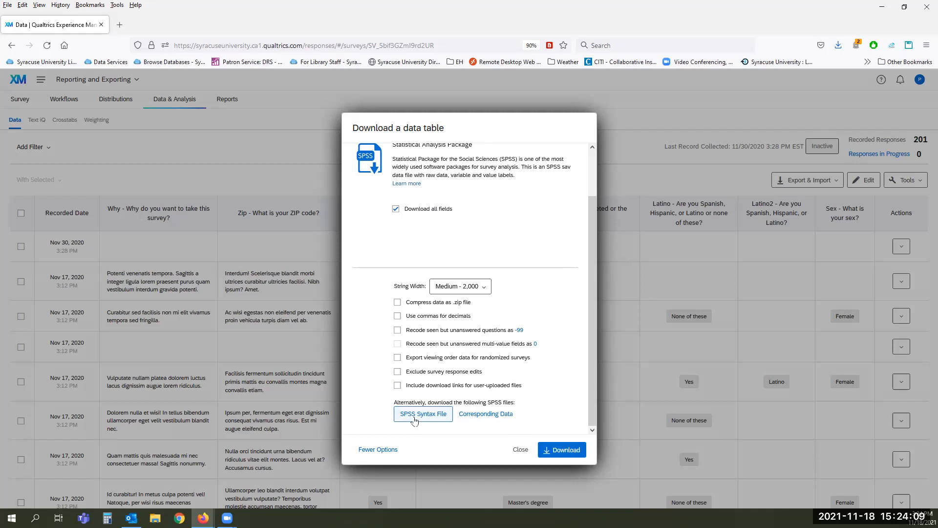
{"action": "left_click", "coordinate": [479, 419]}
Step: Preview the Google Drive and User-submitted files options, then go back to SPSS format
{"action": "scroll", "coordinate": [550, 389], "scroll_direction": "up", "scroll_amount": 3}
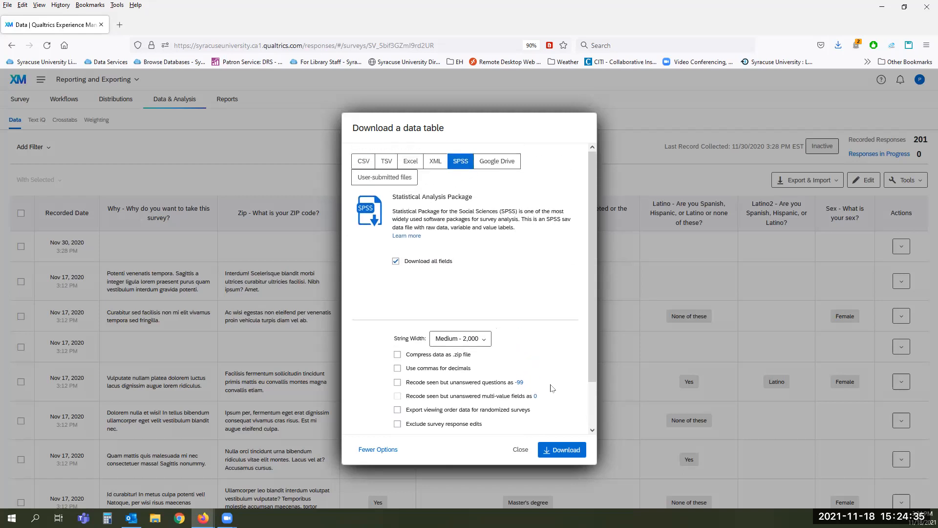
{"action": "left_click", "coordinate": [487, 163]}
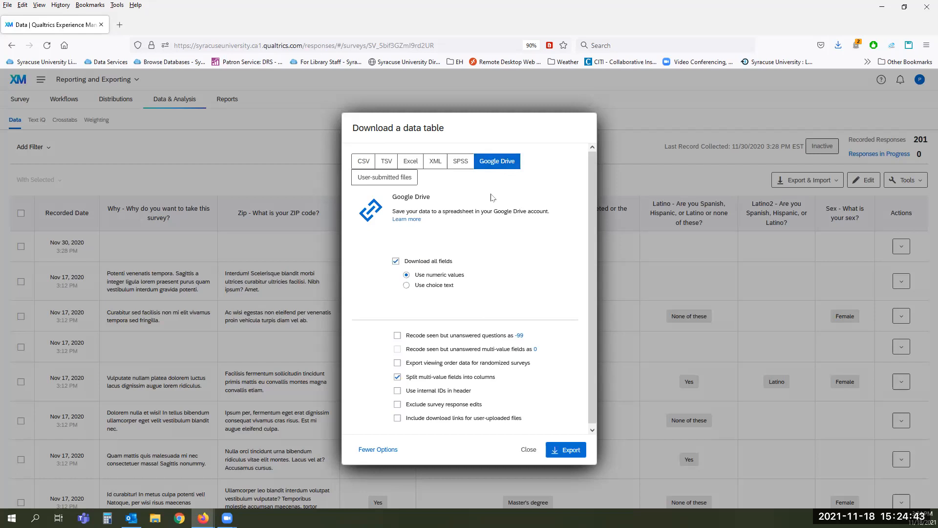
{"action": "left_click", "coordinate": [392, 179]}
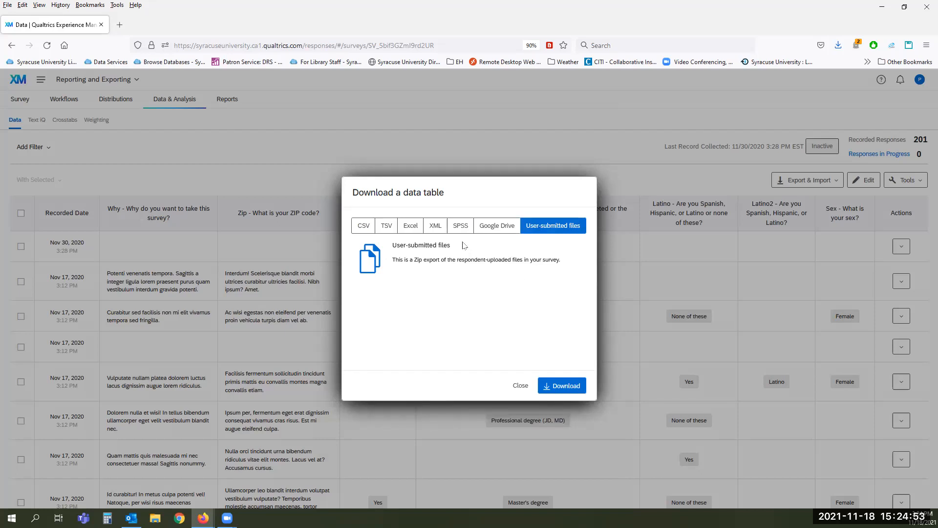
{"action": "left_click", "coordinate": [460, 226]}
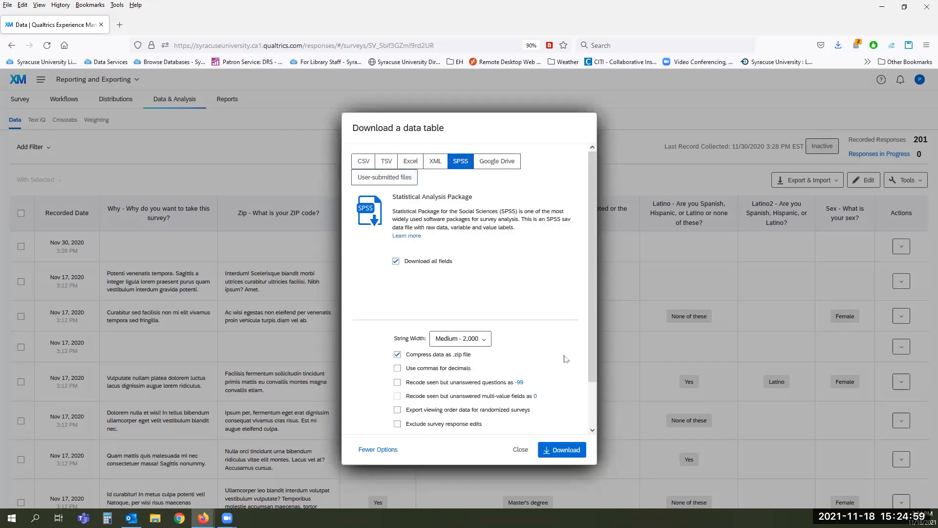
Step: Download the zipped SPSS export and save the zip file in Firefox
{"action": "scroll", "coordinate": [559, 352], "scroll_direction": "down", "scroll_amount": 2}
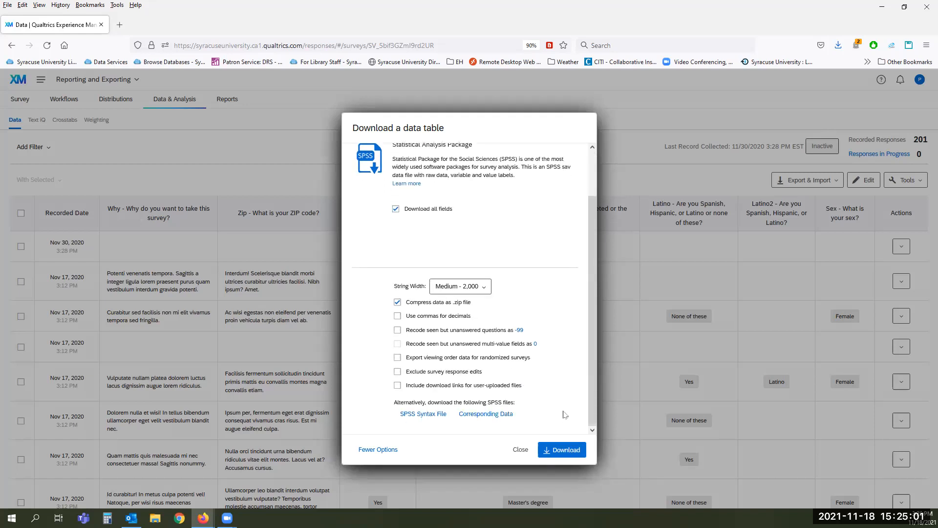
{"action": "left_click", "coordinate": [554, 451]}
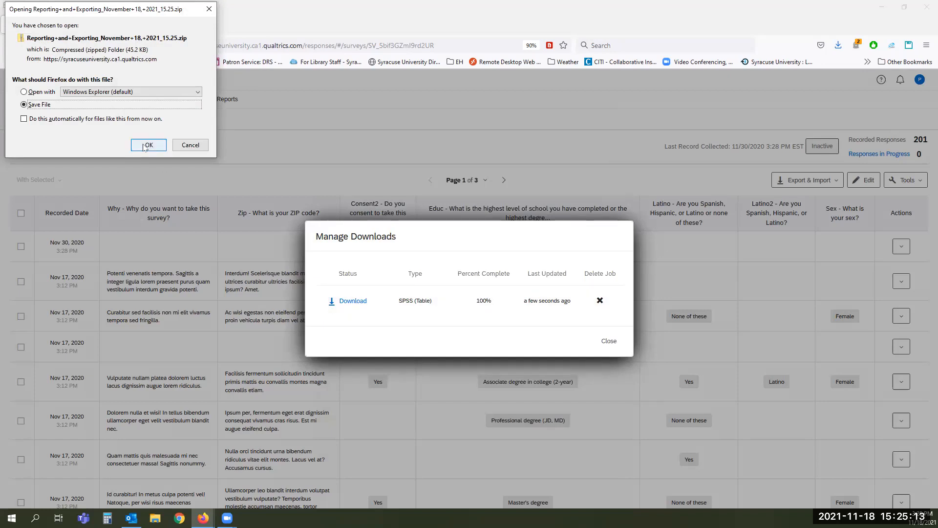
{"action": "left_click", "coordinate": [144, 146]}
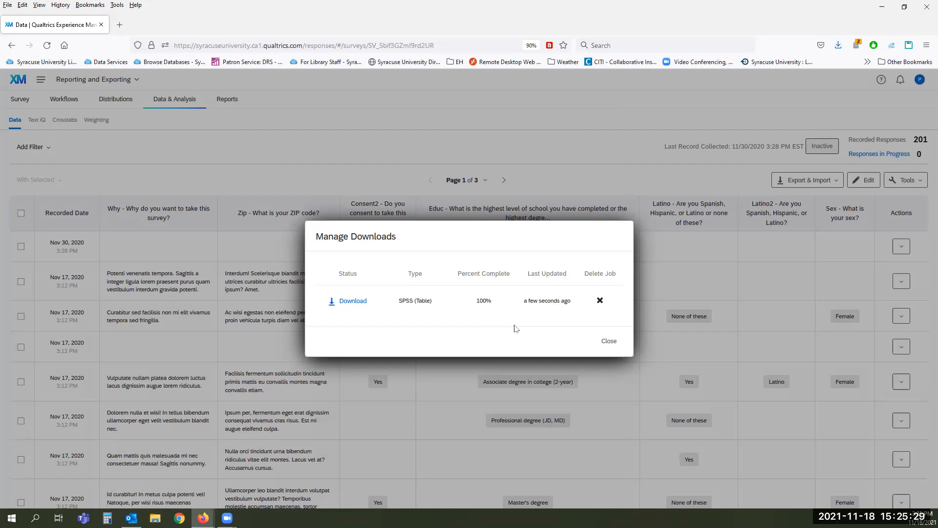
Step: Re-download the 45.2 KB zip, open it with Windows Explorer, and delete the job
{"action": "left_click", "coordinate": [347, 302]}
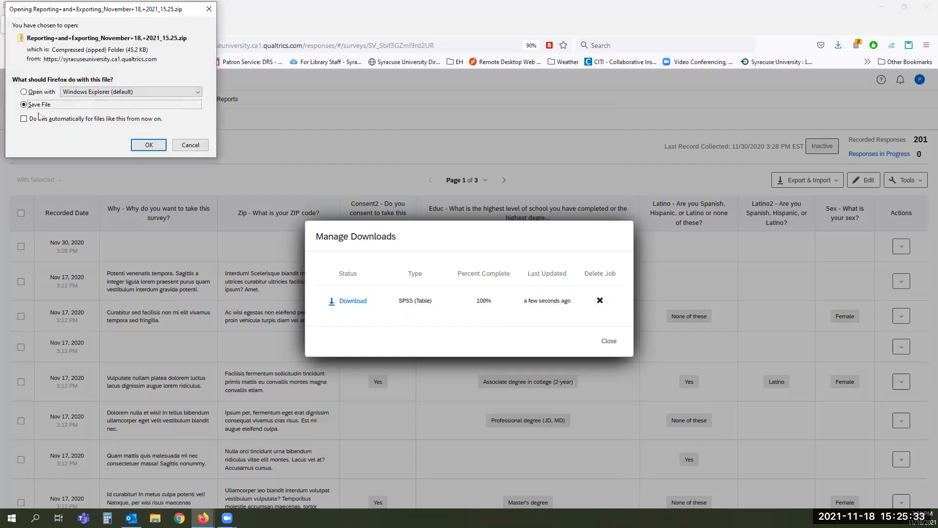
{"action": "left_click", "coordinate": [25, 92]}
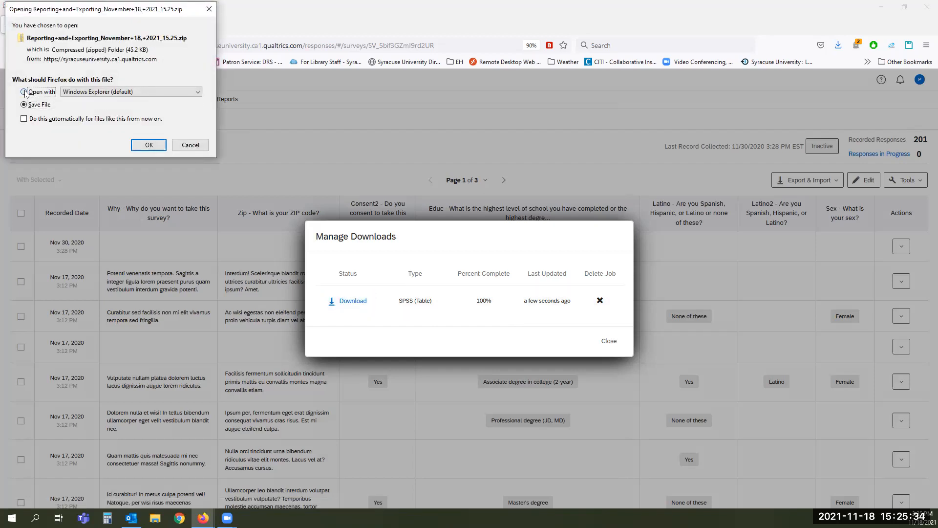
{"action": "left_click", "coordinate": [147, 145]}
{"action": "left_click", "coordinate": [600, 300]}
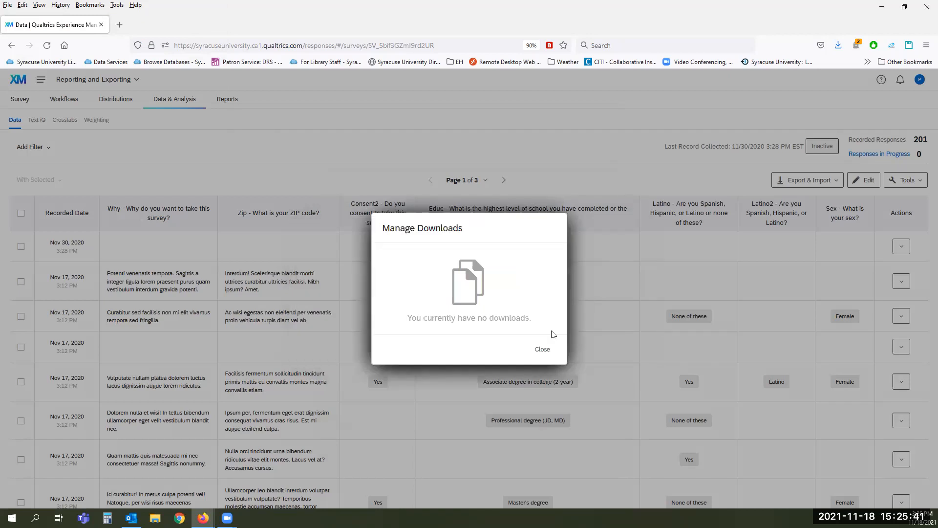
Step: Set up a new SPSS data export with .zip compression switched off
{"action": "left_click", "coordinate": [549, 351]}
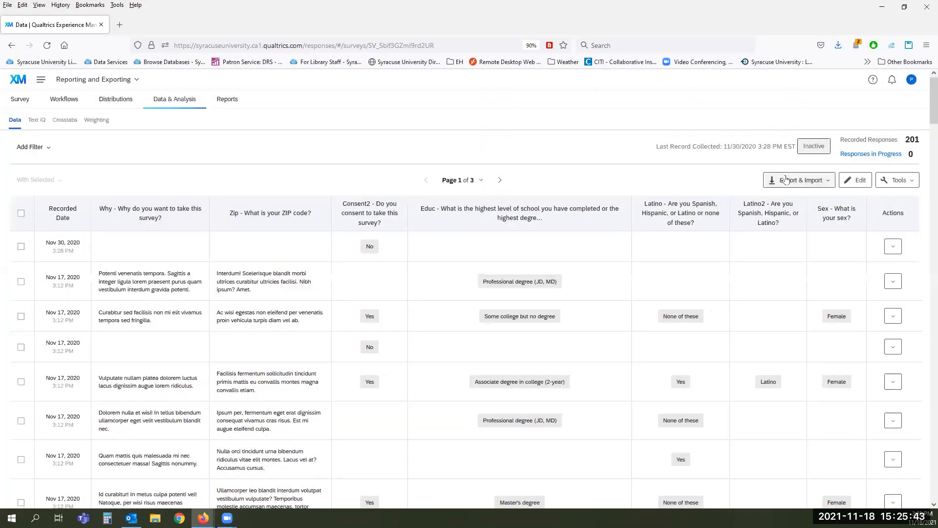
{"action": "left_click", "coordinate": [782, 182]}
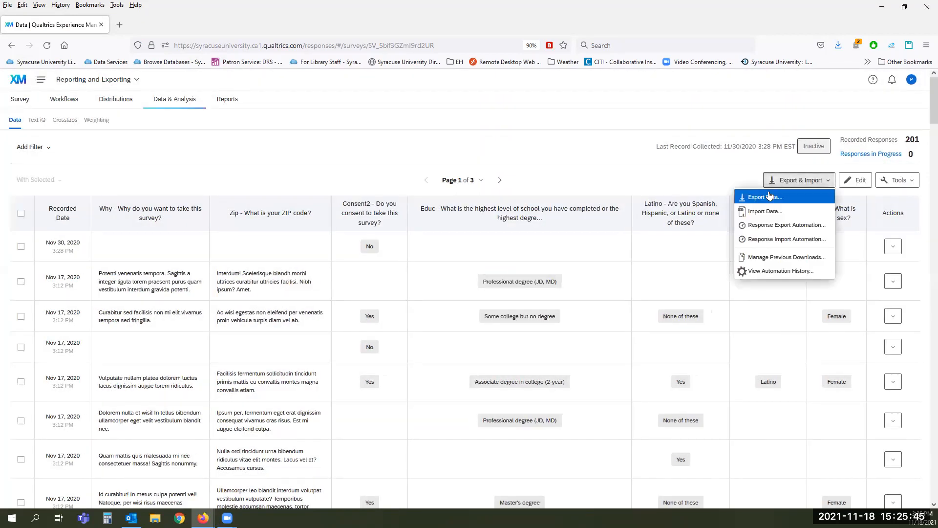
{"action": "left_click", "coordinate": [765, 197]}
{"action": "left_click", "coordinate": [458, 227]}
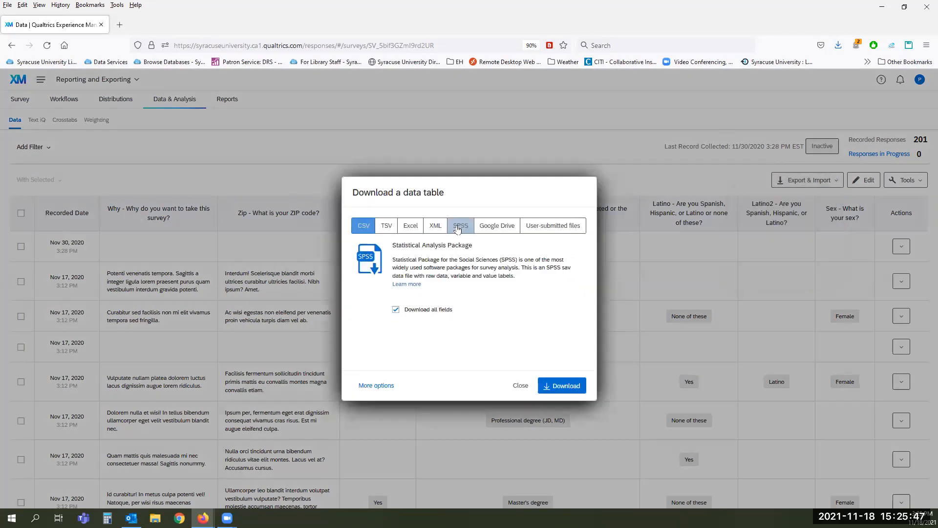
{"action": "left_click", "coordinate": [365, 391]}
{"action": "left_click", "coordinate": [398, 355]}
{"action": "left_click", "coordinate": [398, 355]}
Step: Download the uncompressed .sav file and open it with IBM SPSS Statistics 28.0
{"action": "left_click", "coordinate": [562, 447]}
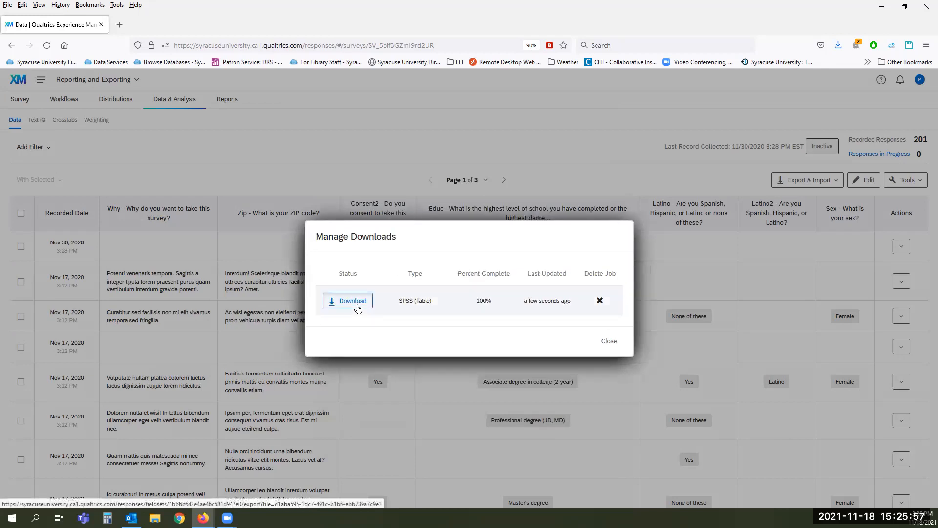
{"action": "left_click", "coordinate": [358, 302]}
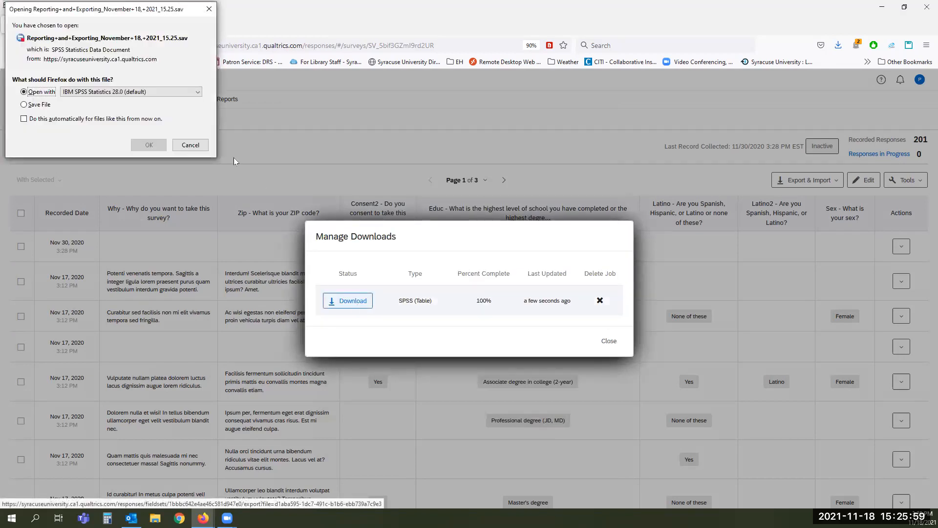
{"action": "left_click", "coordinate": [149, 145]}
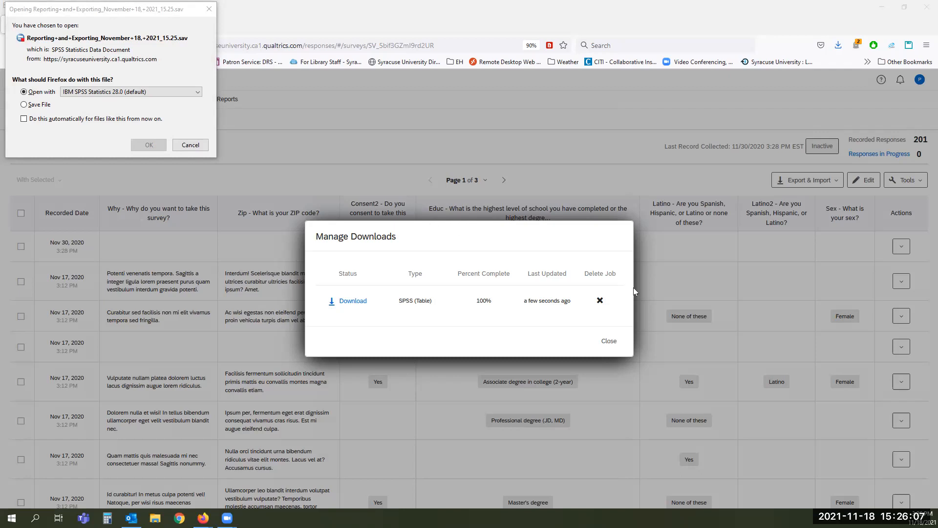
{"action": "left_click", "coordinate": [609, 342]}
{"action": "left_click", "coordinate": [610, 342]}
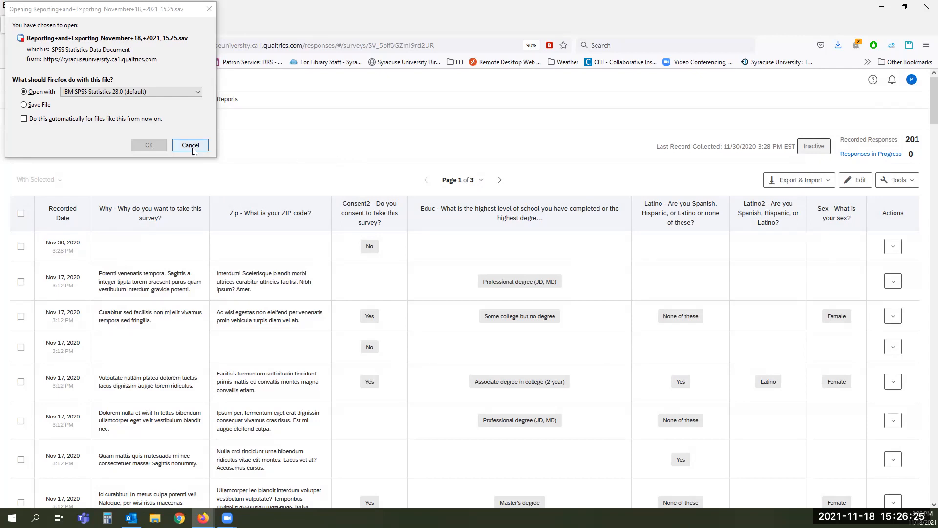
{"action": "left_click", "coordinate": [793, 187]}
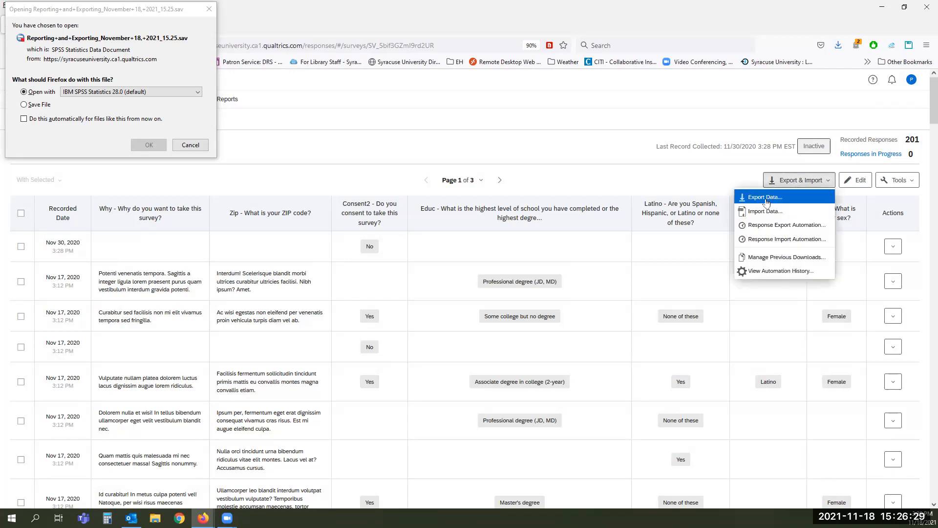
Step: Export the responses in Excel format, download the .xlsx and send it to open in Excel
{"action": "left_click", "coordinate": [766, 199]}
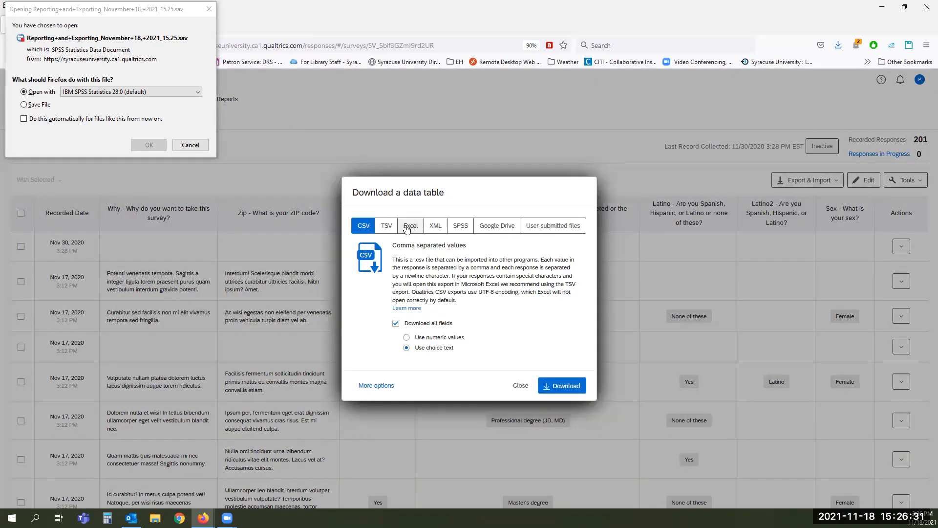
{"action": "left_click", "coordinate": [407, 228]}
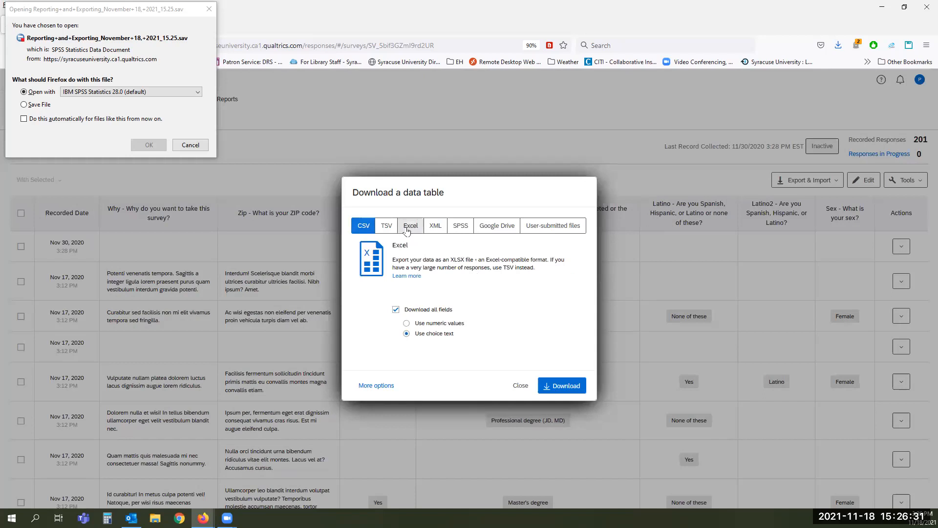
{"action": "left_click", "coordinate": [565, 387]}
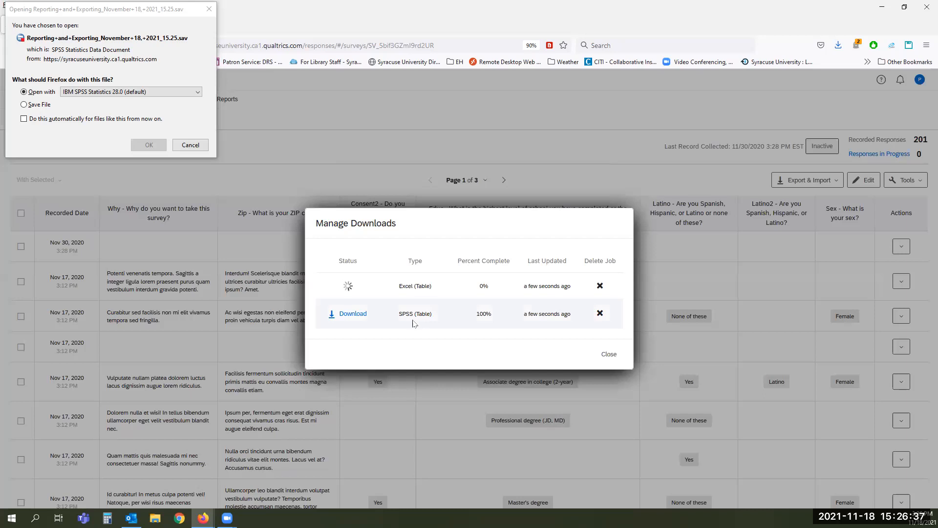
{"action": "left_click", "coordinate": [356, 288]}
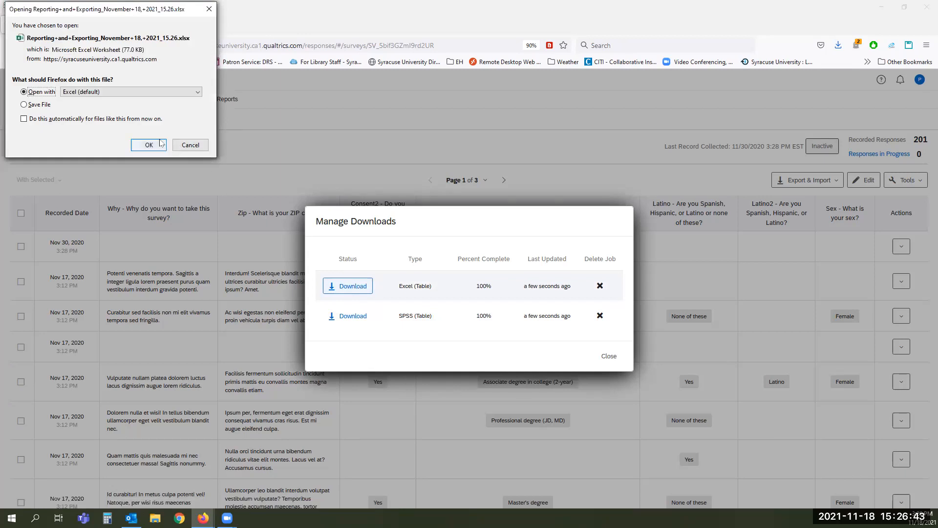
{"action": "left_click", "coordinate": [154, 146]}
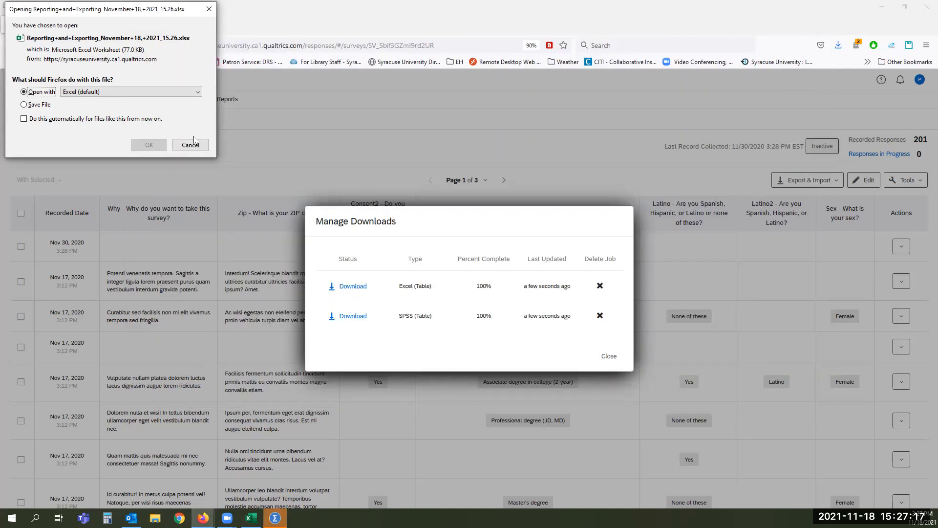
{"action": "left_click", "coordinate": [194, 143]}
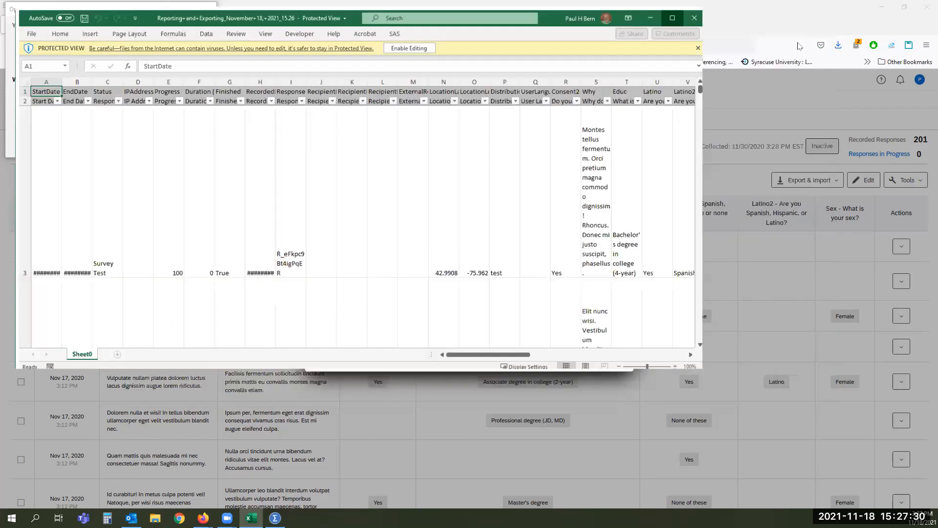
Step: Maximize the exported workbook, widen column H to show the recorded dates, browse the responses, then close it
{"action": "left_click", "coordinate": [797, 43]}
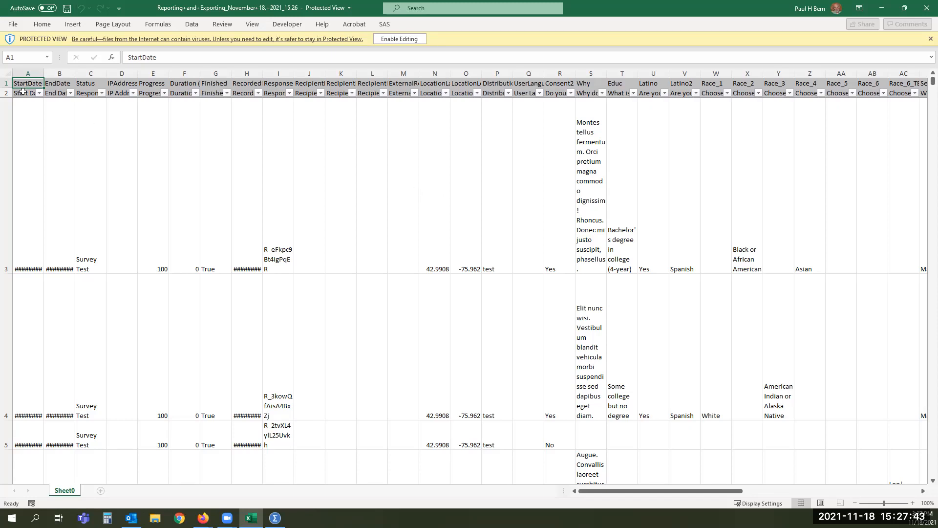
{"action": "scroll", "coordinate": [366, 170], "scroll_direction": "down", "scroll_amount": 2}
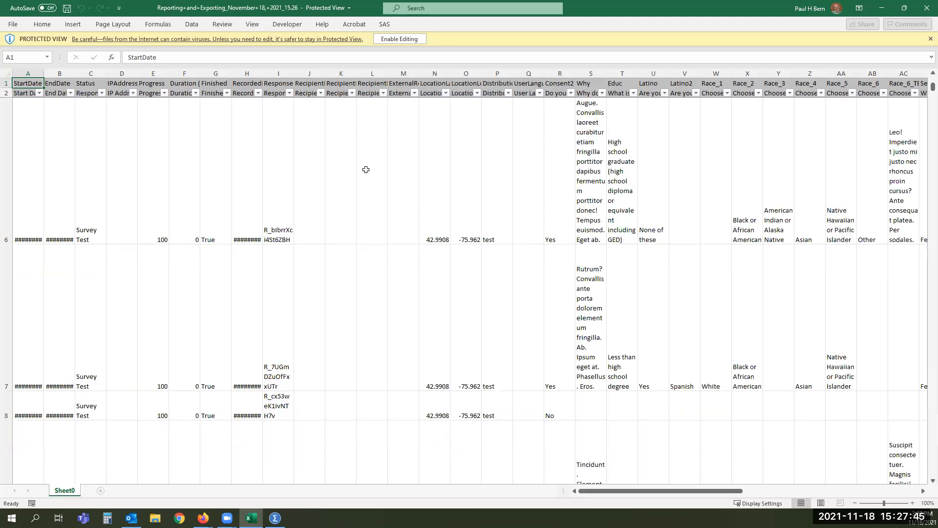
{"action": "scroll", "coordinate": [366, 169], "scroll_direction": "down", "scroll_amount": 6}
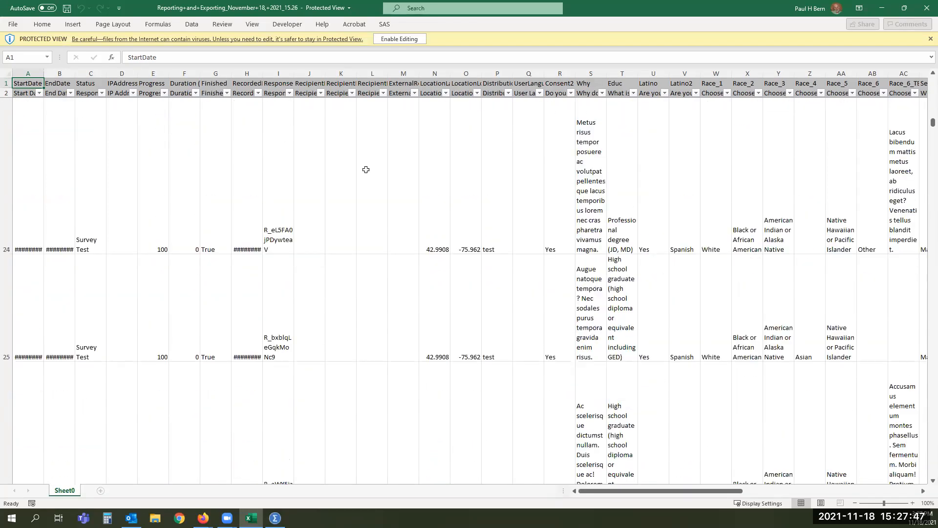
{"action": "scroll", "coordinate": [366, 170], "scroll_direction": "down", "scroll_amount": 1}
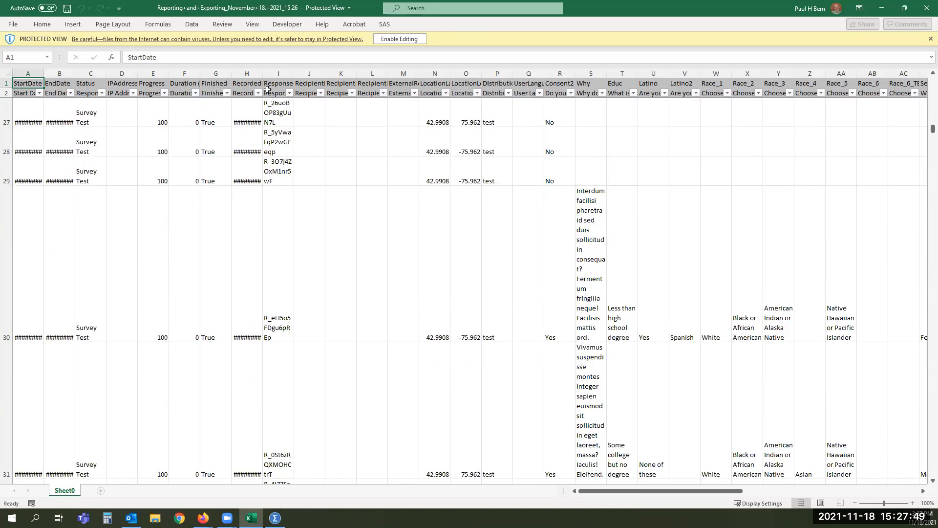
{"action": "left_click_drag", "start_coordinate": [263, 75], "coordinate": [305, 74]}
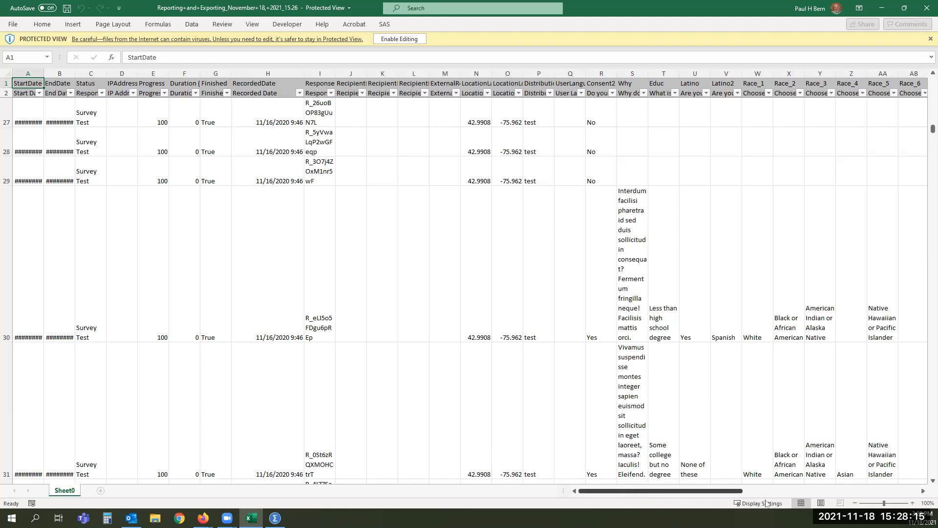
{"action": "scroll", "coordinate": [766, 504], "scroll_direction": "right", "scroll_amount": 10}
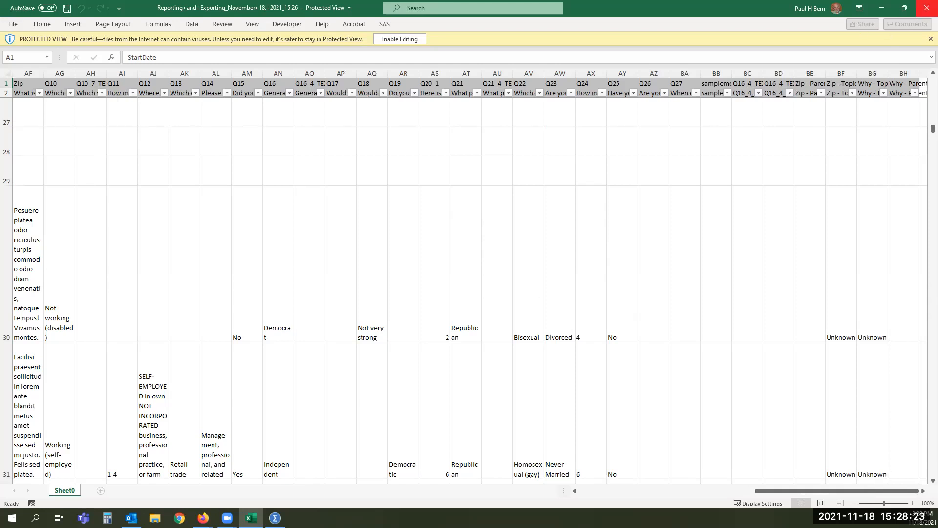
{"action": "left_click", "coordinate": [927, 7]}
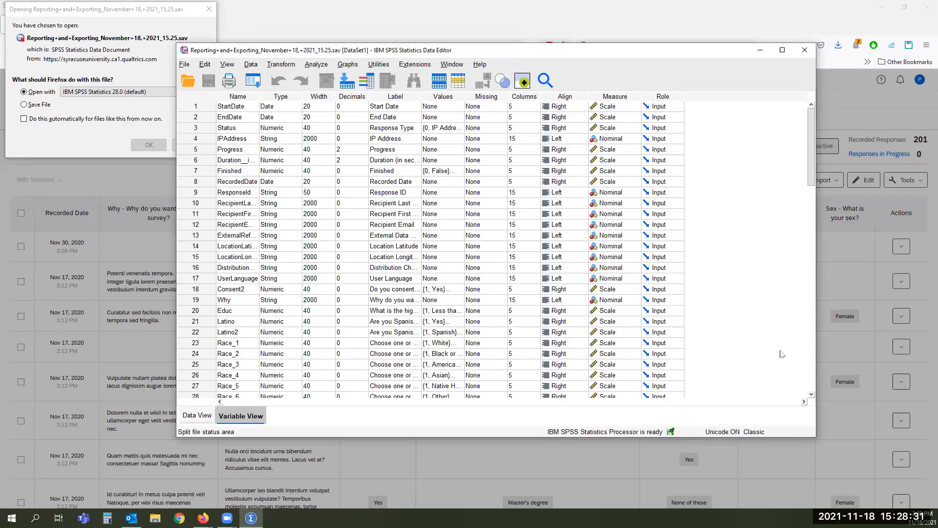
Step: Maximize the SPSS Data Editor and widen the Name and Label columns to read fully
{"action": "left_click", "coordinate": [784, 51]}
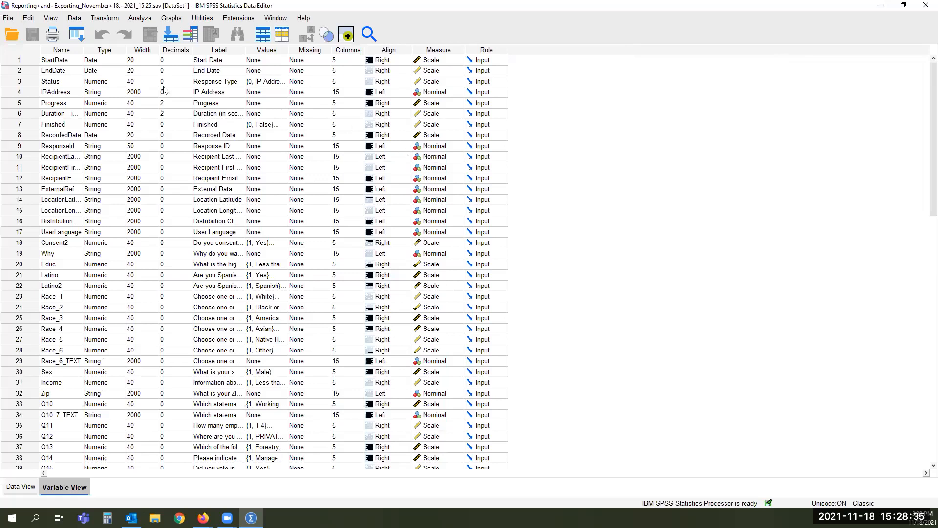
{"action": "left_click_drag", "start_coordinate": [83, 49], "coordinate": [136, 51]}
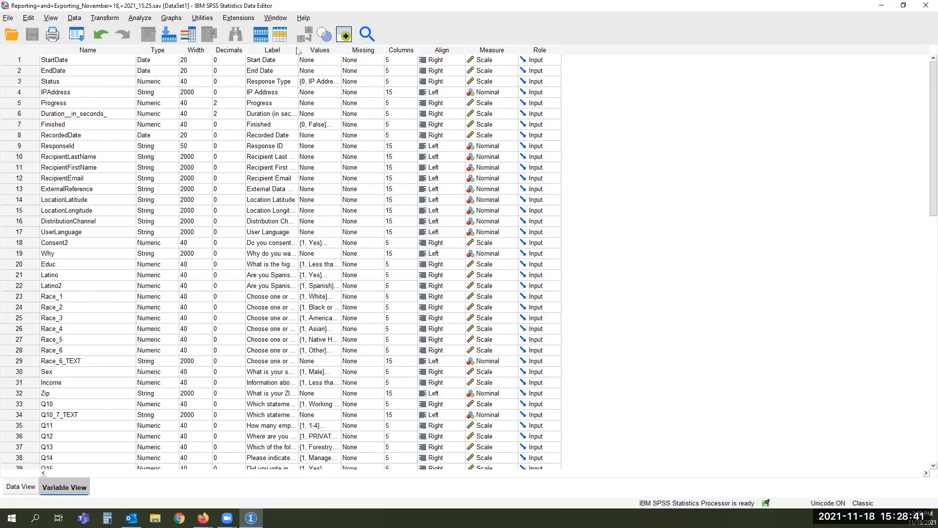
{"action": "left_click_drag", "start_coordinate": [298, 48], "coordinate": [406, 50]}
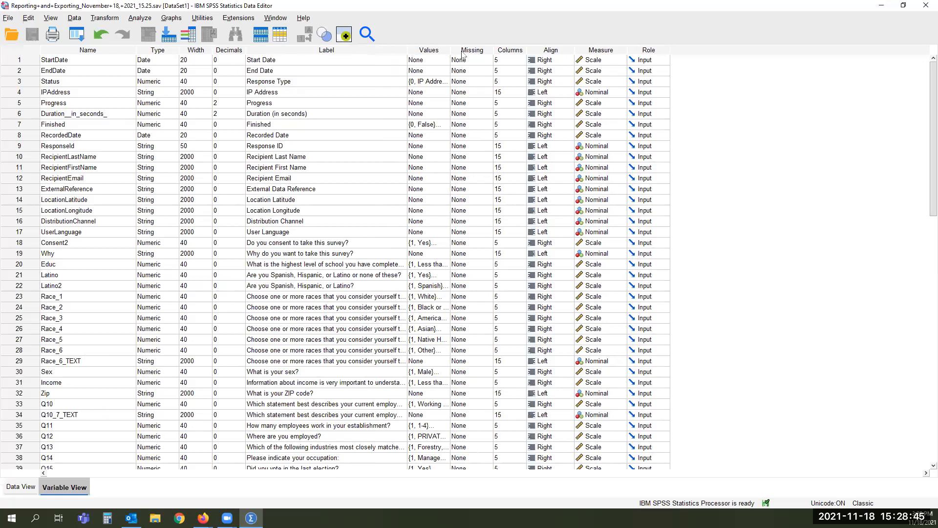
Step: Check Race_1's value labels without changes, view the case data, then exit SPSS Statistics
{"action": "left_click", "coordinate": [444, 299]}
{"action": "left_click", "coordinate": [445, 299]}
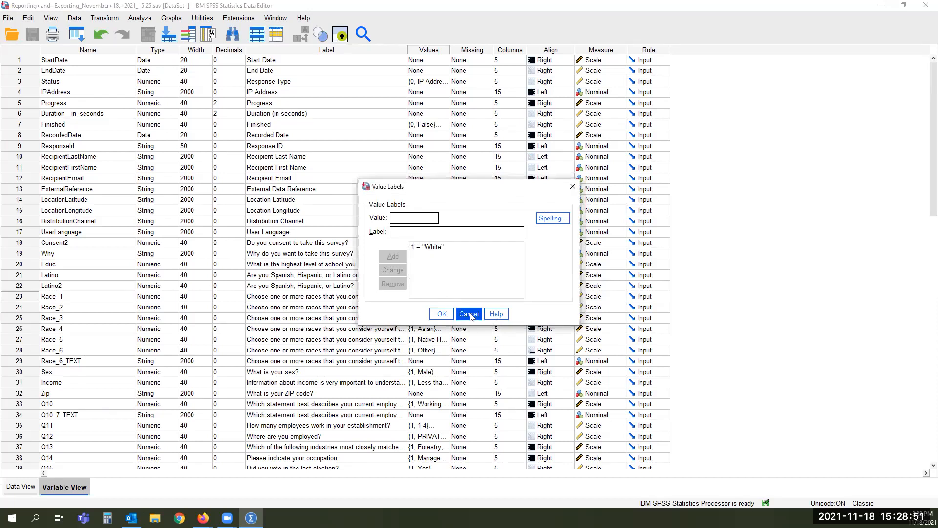
{"action": "left_click", "coordinate": [465, 314]}
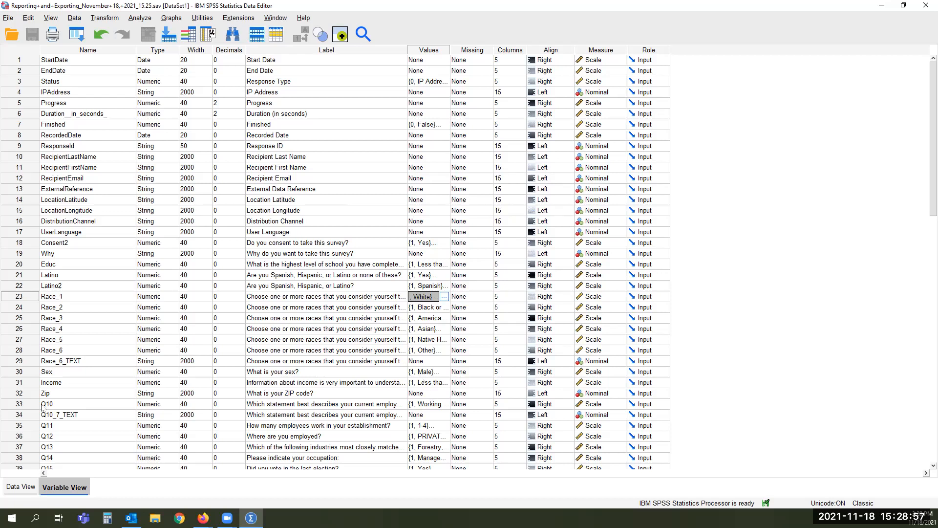
{"action": "left_click", "coordinate": [18, 486]}
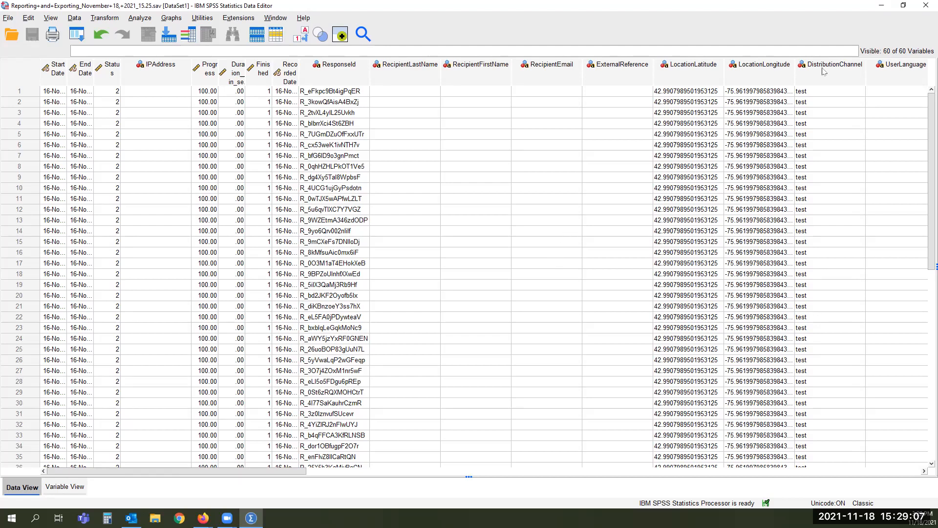
{"action": "left_click", "coordinate": [923, 7]}
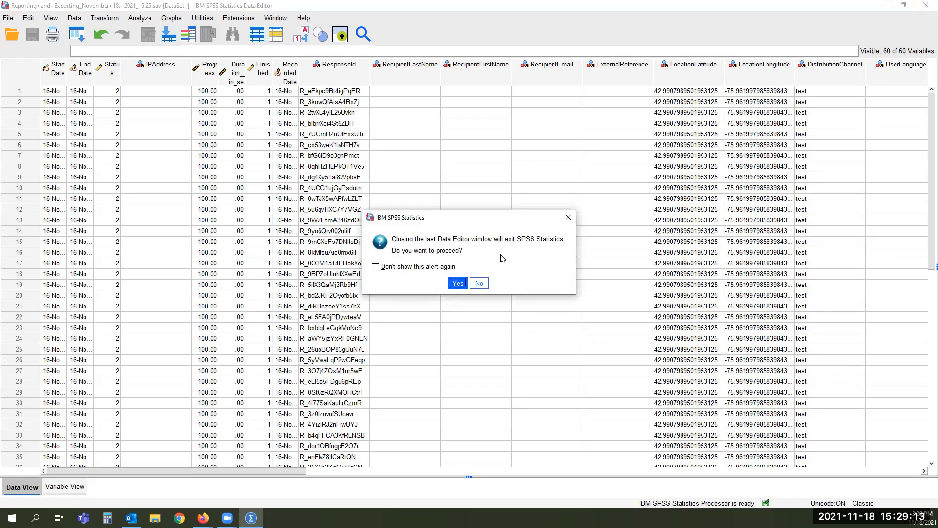
{"action": "left_click", "coordinate": [458, 283]}
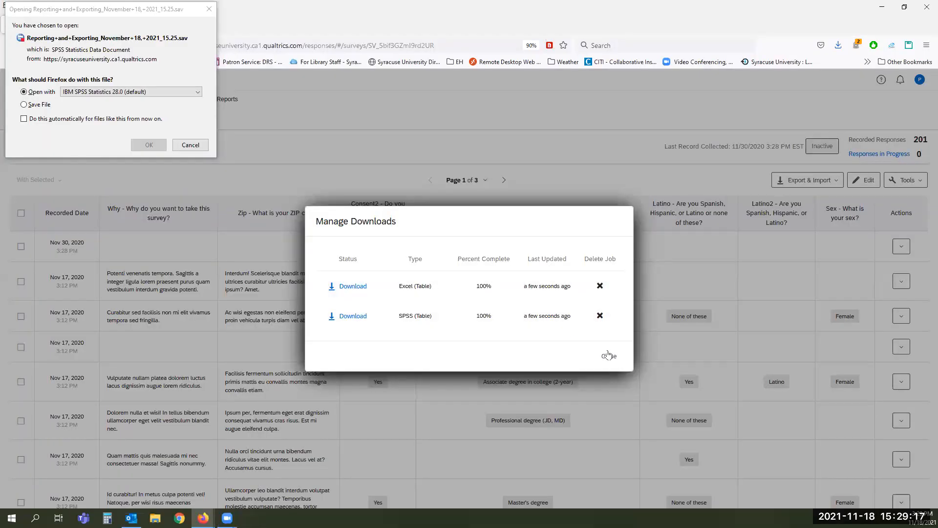
Step: Close Manage Downloads, cancel opening the SPSS file, and go to the Text iQ page
{"action": "left_click", "coordinate": [608, 355]}
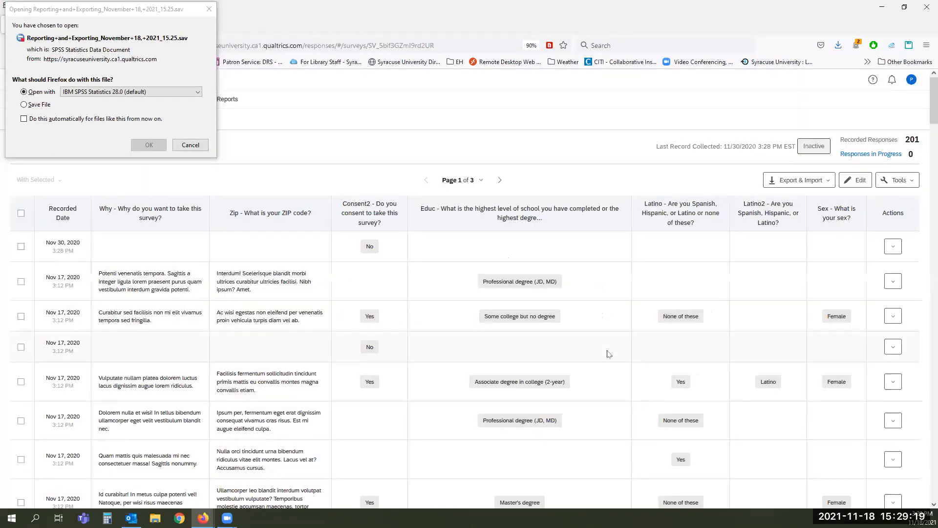
{"action": "left_click", "coordinate": [203, 146]}
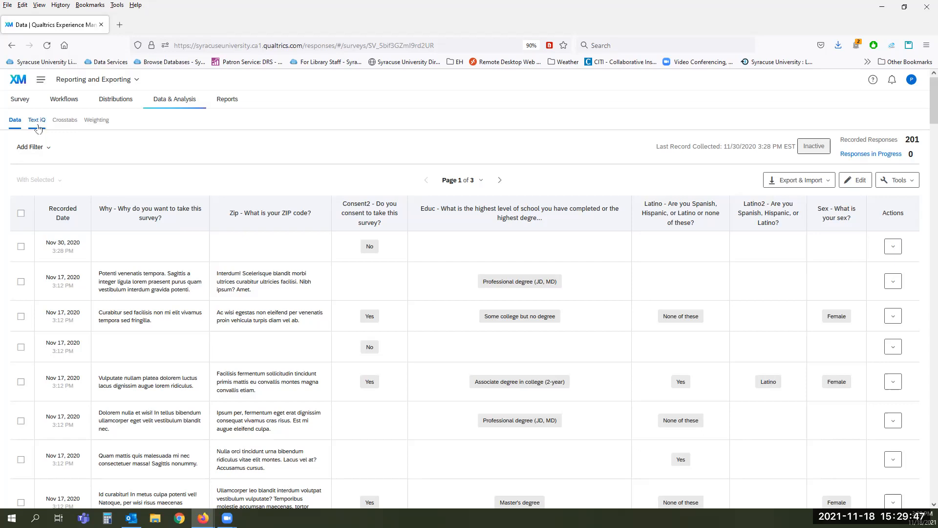
{"action": "left_click", "coordinate": [38, 126]}
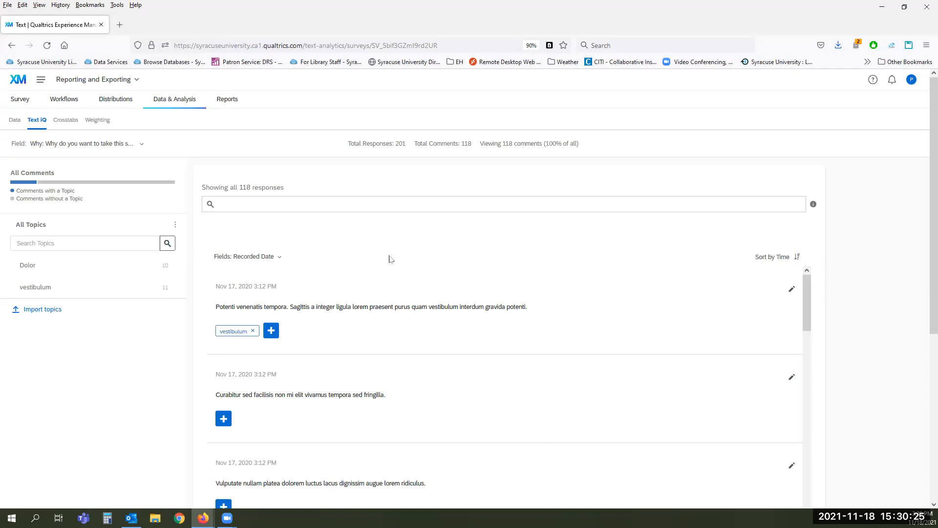
Step: Filter the Text iQ comments to the vestibulum topic and scroll through them
{"action": "left_click", "coordinate": [353, 204]}
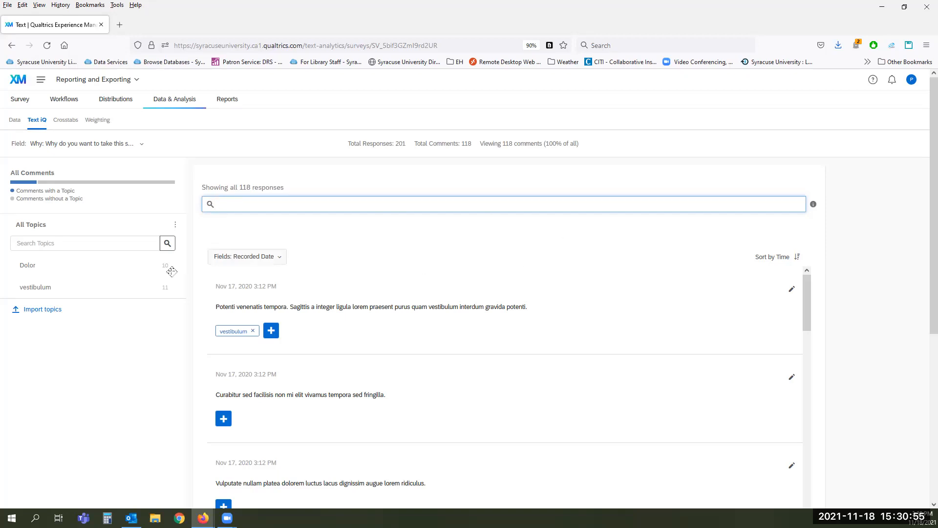
{"action": "left_click", "coordinate": [54, 291]}
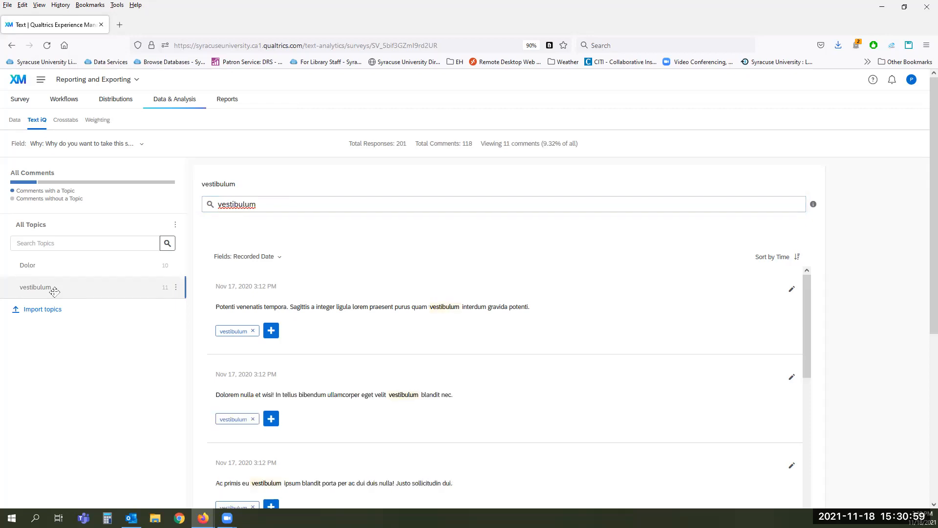
{"action": "scroll", "coordinate": [567, 413], "scroll_direction": "down", "scroll_amount": 3}
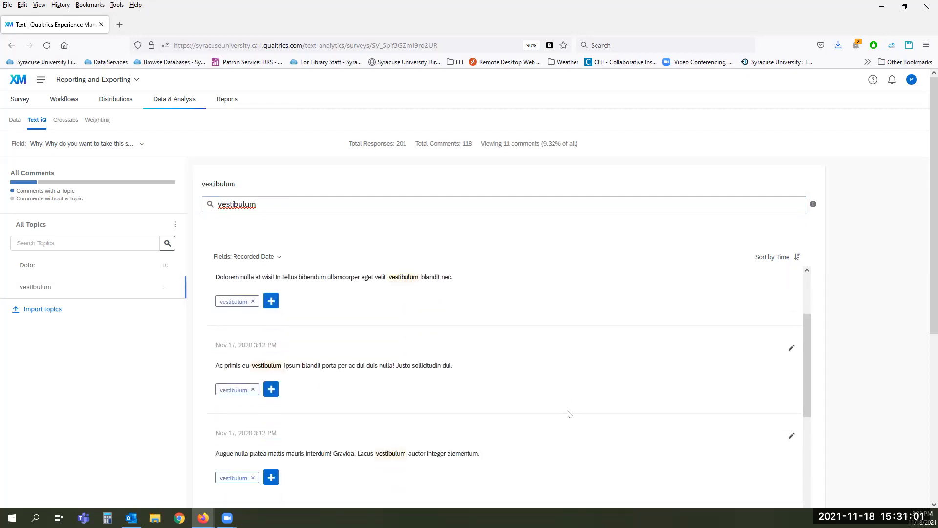
Step: Switch the filter to the Dolor topic and scroll through its 10 comments
{"action": "left_click", "coordinate": [80, 265]}
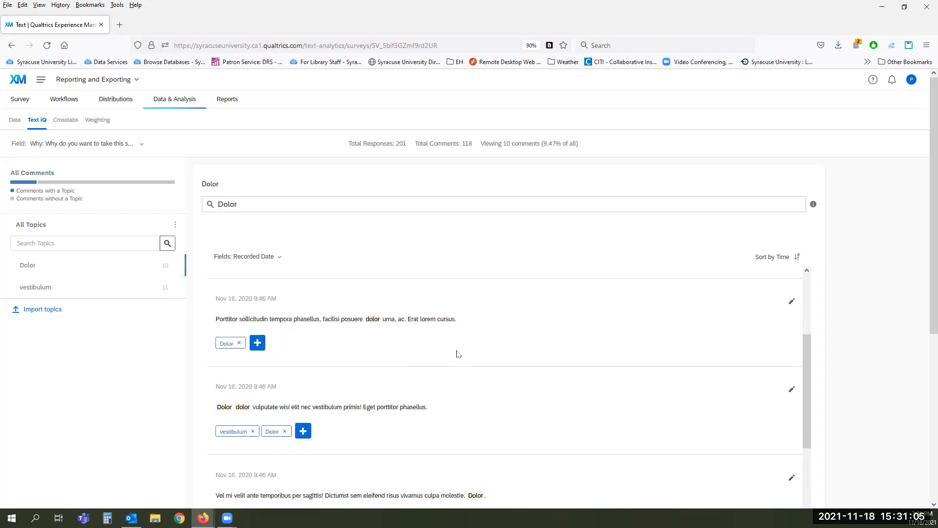
{"action": "scroll", "coordinate": [457, 351], "scroll_direction": "down", "scroll_amount": 4}
{"action": "scroll", "coordinate": [458, 353], "scroll_direction": "down", "scroll_amount": 3}
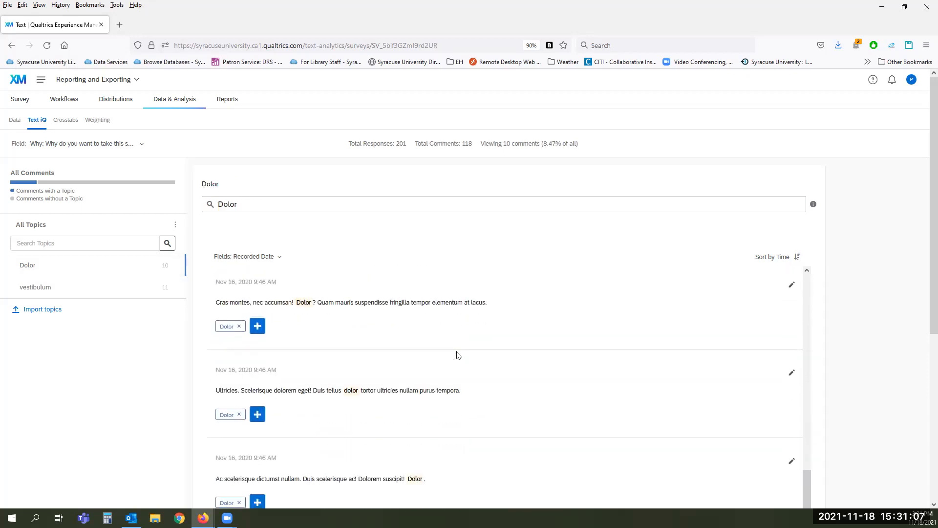
{"action": "scroll", "coordinate": [458, 354], "scroll_direction": "up", "scroll_amount": 7}
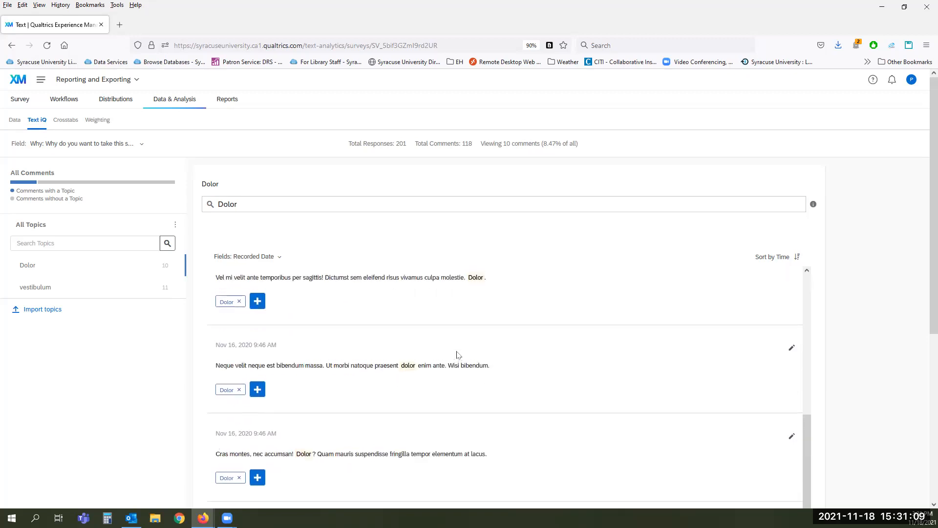
{"action": "scroll", "coordinate": [458, 354], "scroll_direction": "up", "scroll_amount": 4}
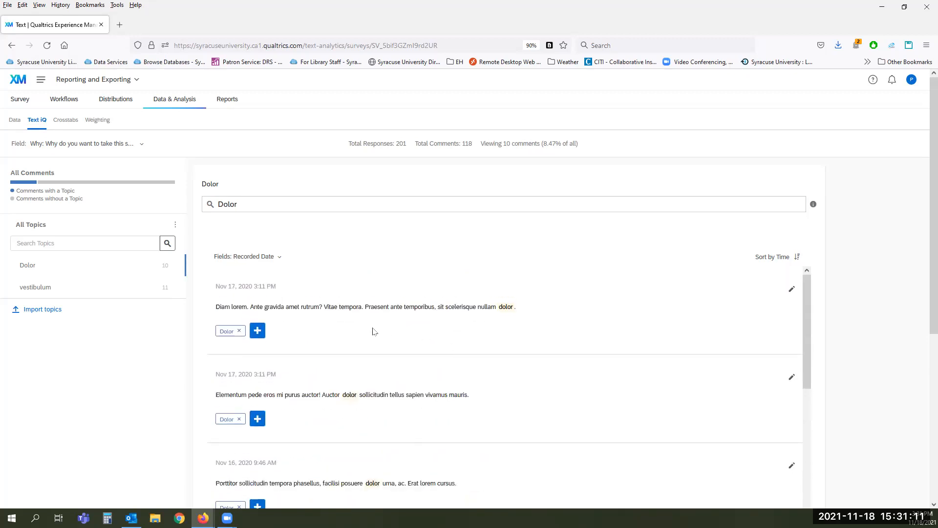
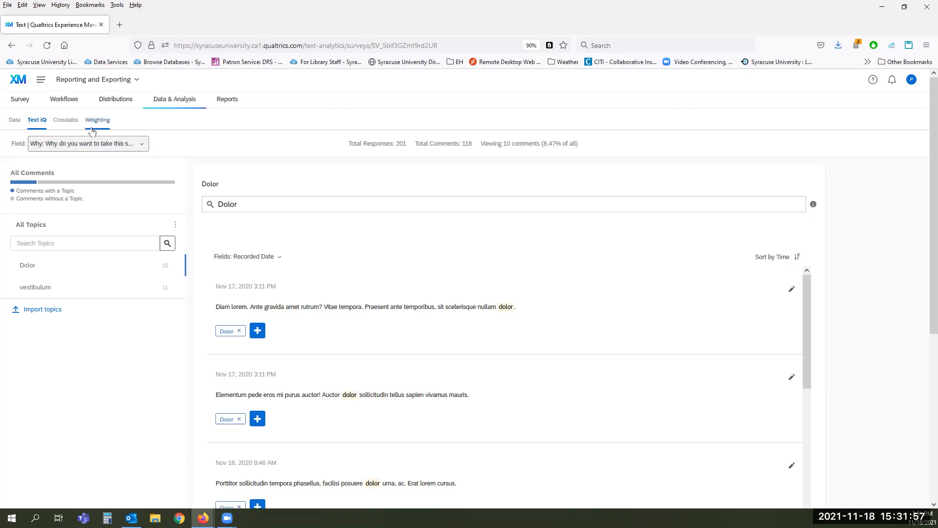
Step: Open the Crosstabs page for the survey's 201 responses
{"action": "left_click", "coordinate": [65, 125]}
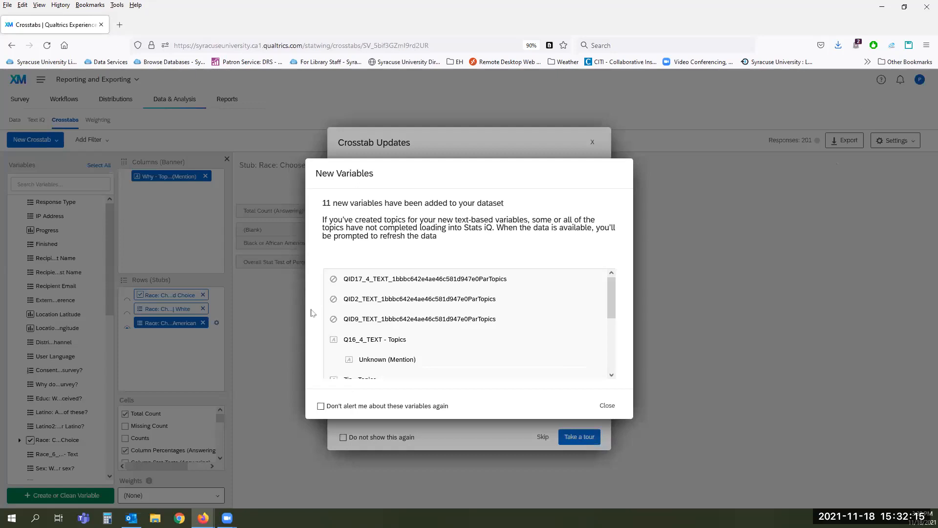
Step: Close the new-variables notice and skip the crosstab updates tour to reveal the Race by Dolor crosstab
{"action": "scroll", "coordinate": [544, 313], "scroll_direction": "down", "scroll_amount": 5}
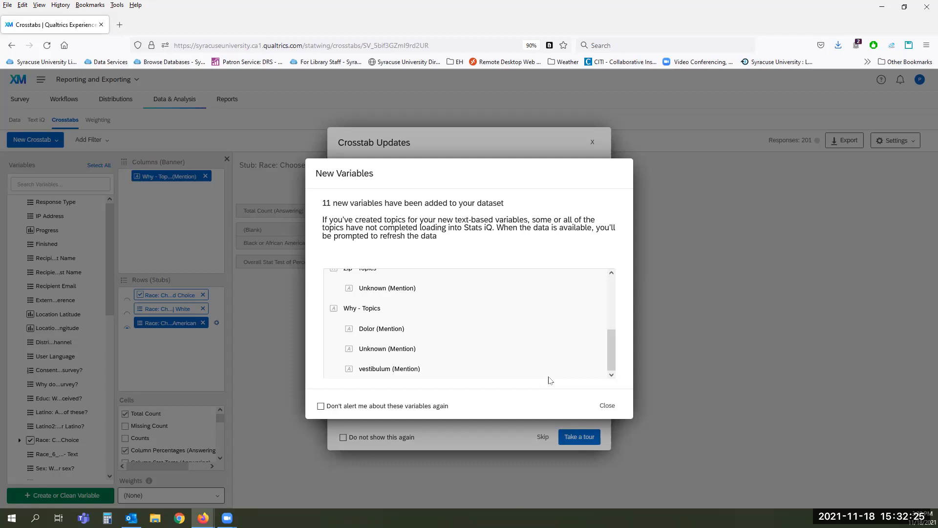
{"action": "left_click", "coordinate": [607, 406]}
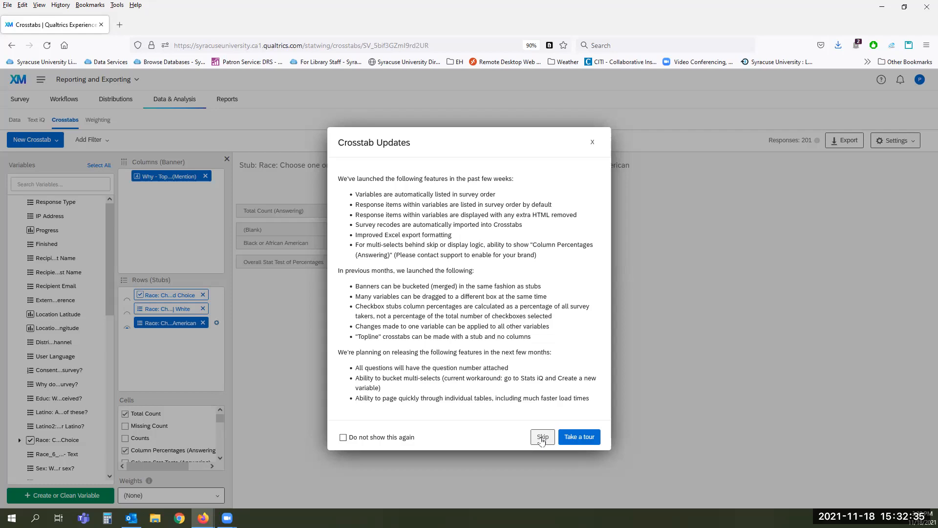
{"action": "left_click", "coordinate": [542, 438]}
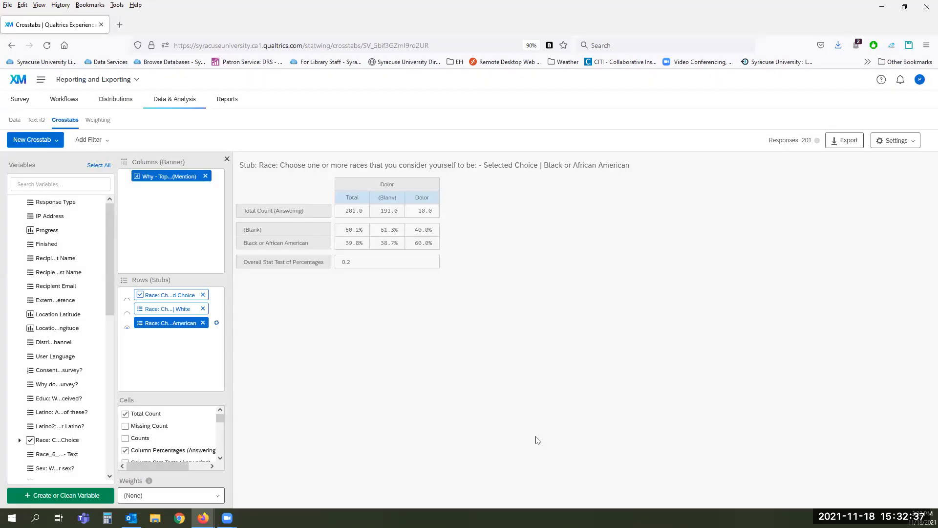
Step: Remove the three Race row variables and the Why topic column variable from the crosstab
{"action": "left_click", "coordinate": [203, 295]}
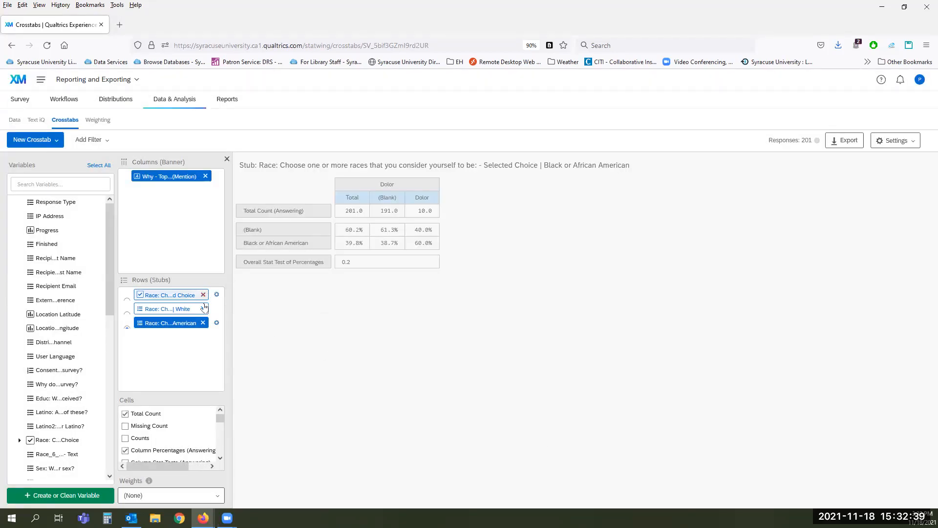
{"action": "left_click", "coordinate": [202, 308]}
{"action": "left_click", "coordinate": [203, 295]}
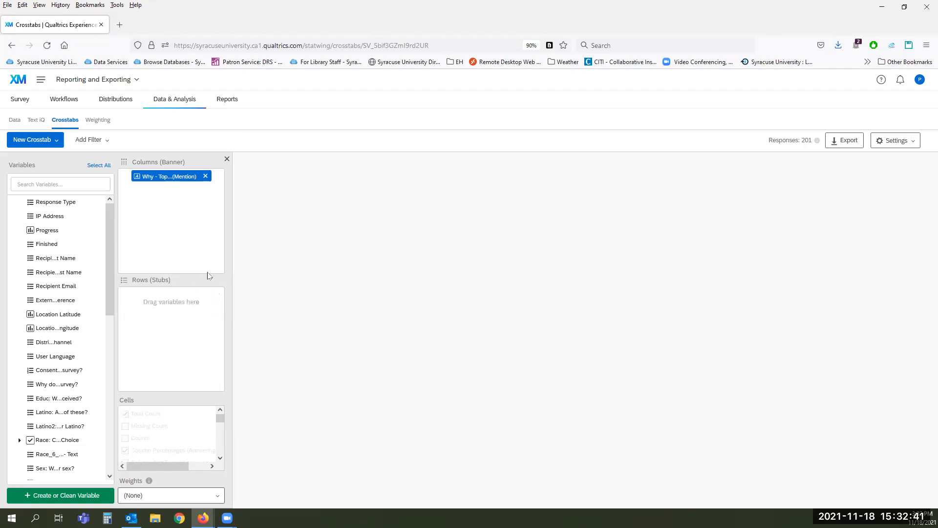
{"action": "left_click", "coordinate": [206, 177]}
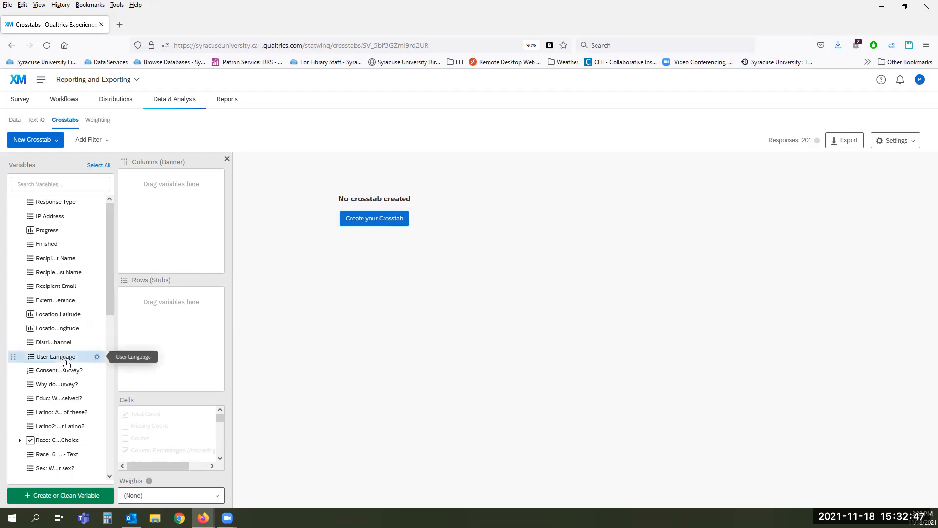
Step: Place Consent2 in Columns (Banner) and Educ in Rows (Stubs) to build the crosstab
{"action": "scroll", "coordinate": [67, 361], "scroll_direction": "down", "scroll_amount": 2}
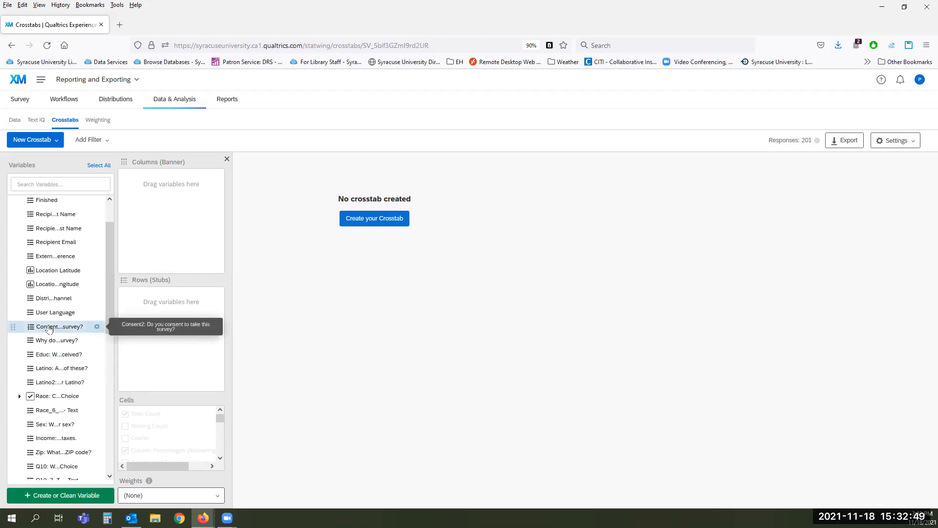
{"action": "left_click_drag", "start_coordinate": [48, 329], "coordinate": [157, 205]}
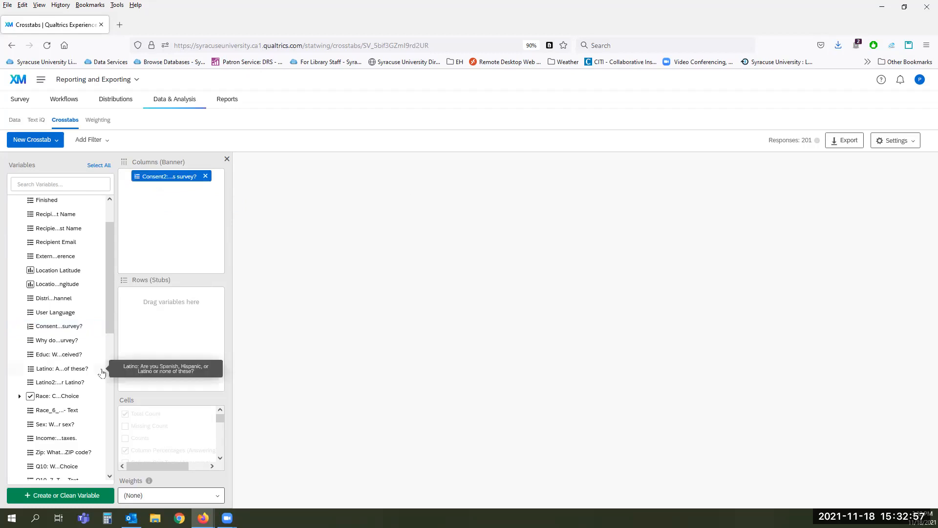
{"action": "left_click_drag", "start_coordinate": [104, 361], "coordinate": [184, 332]}
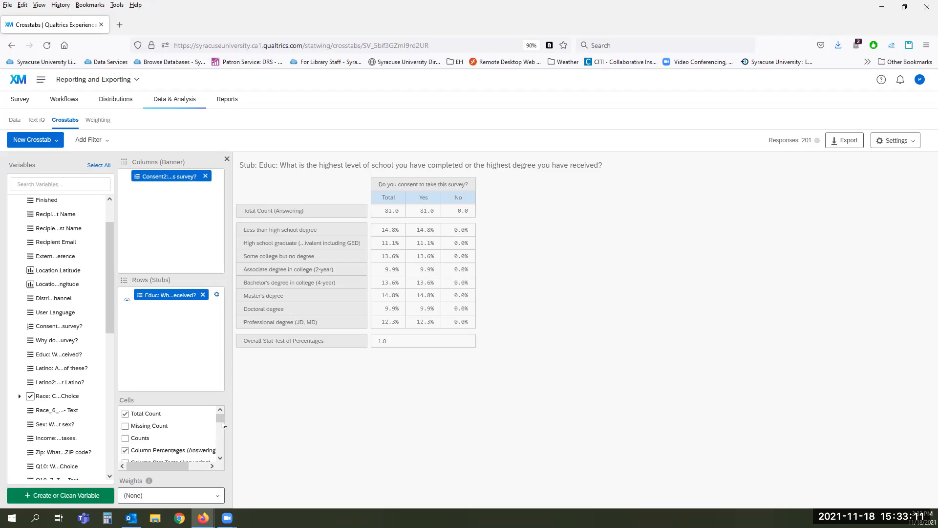
{"action": "left_click_drag", "start_coordinate": [222, 420], "coordinate": [222, 420]}
{"action": "left_click_drag", "start_coordinate": [220, 421], "coordinate": [223, 459]}
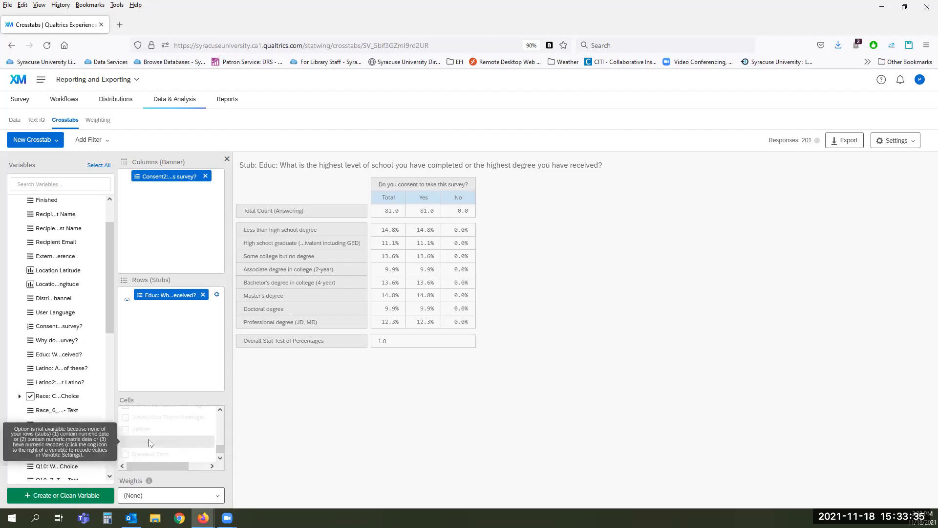
{"action": "left_click", "coordinate": [218, 295]}
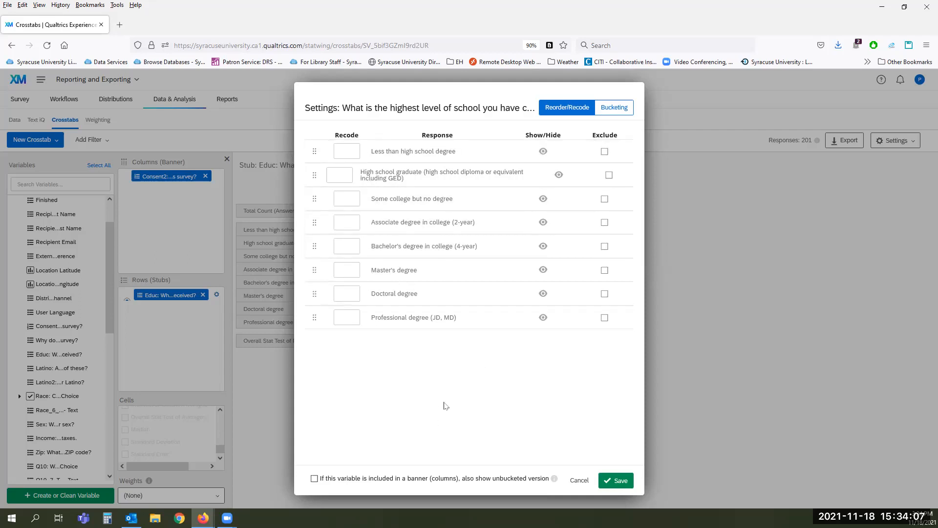
{"action": "left_click", "coordinate": [580, 481]}
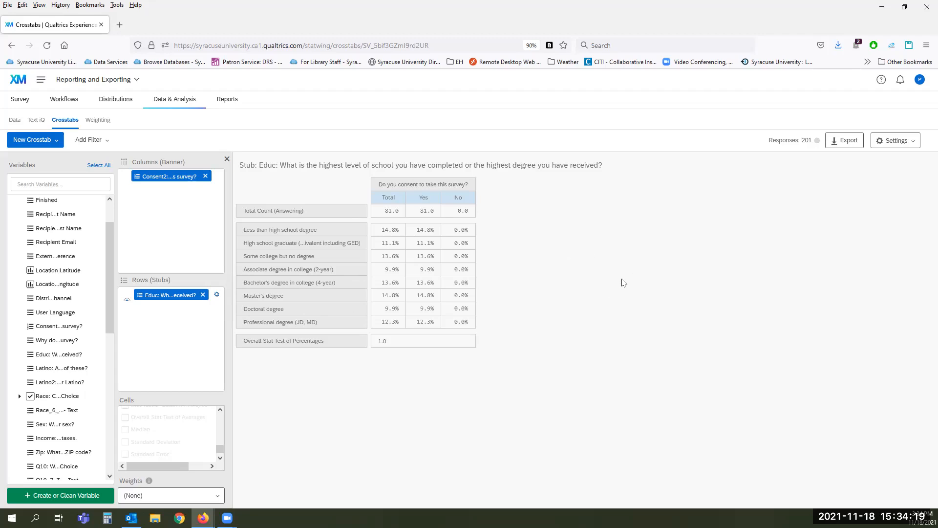
{"action": "left_click", "coordinate": [906, 142]}
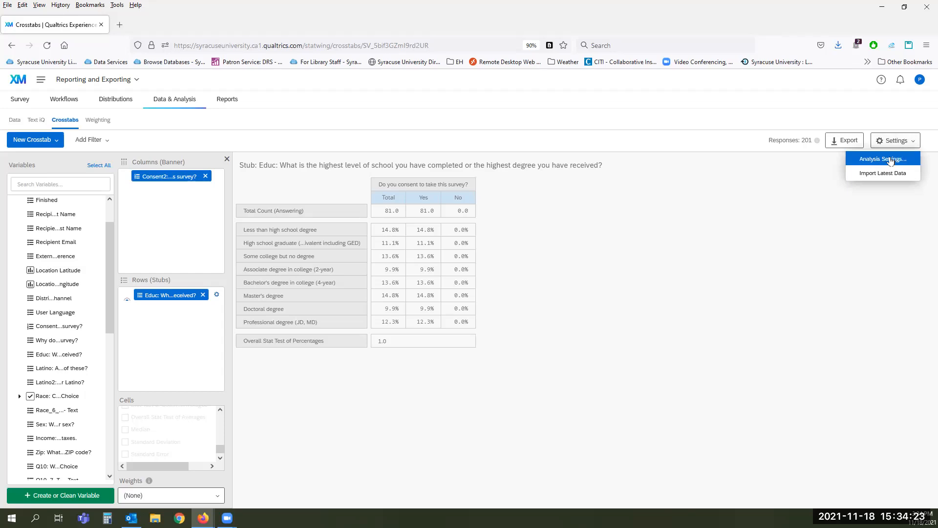
{"action": "left_click", "coordinate": [890, 160]}
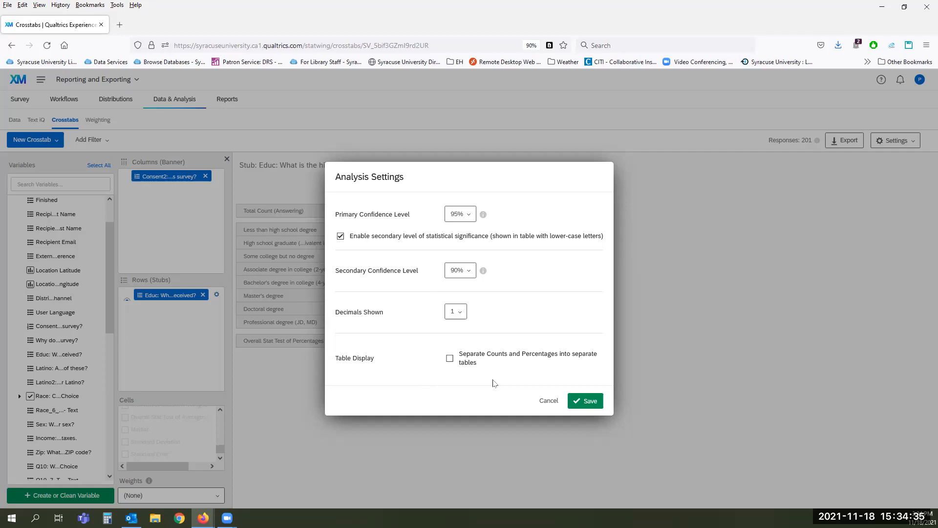
{"action": "left_click", "coordinate": [548, 401]}
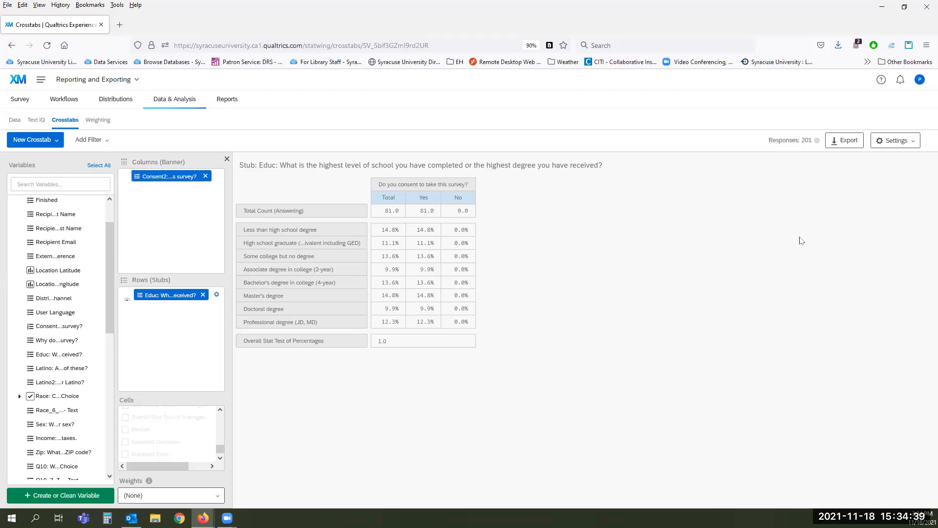
{"action": "left_click", "coordinate": [838, 141]}
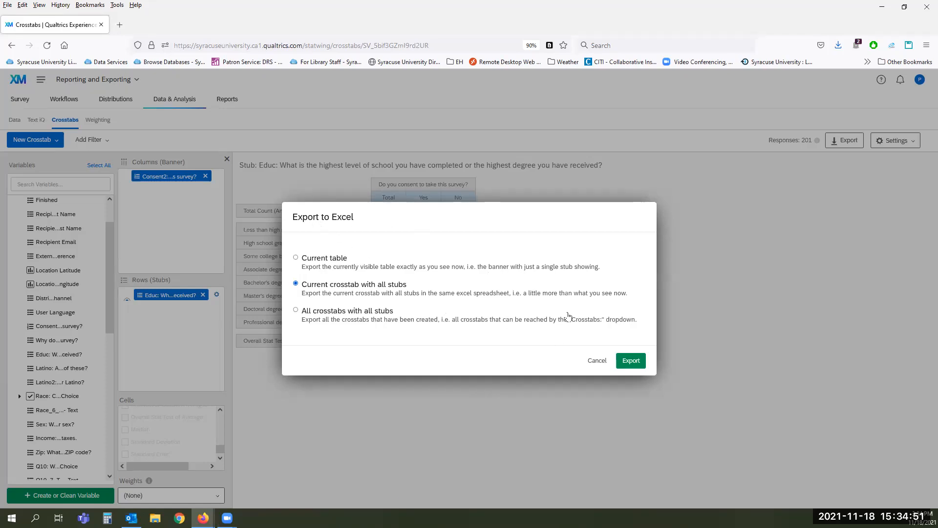
Step: Cancel the Excel export and bring up the Add Filter variable list
{"action": "left_click", "coordinate": [597, 364]}
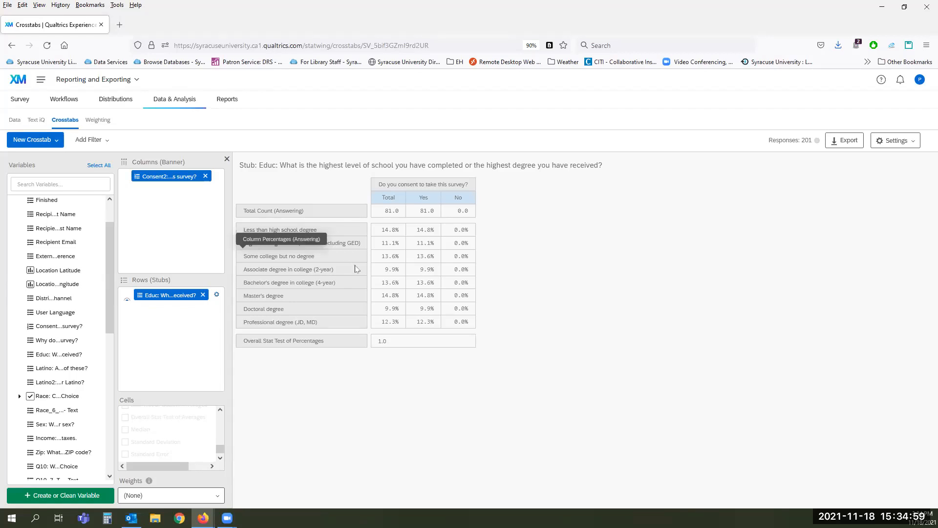
{"action": "left_click", "coordinate": [97, 140]}
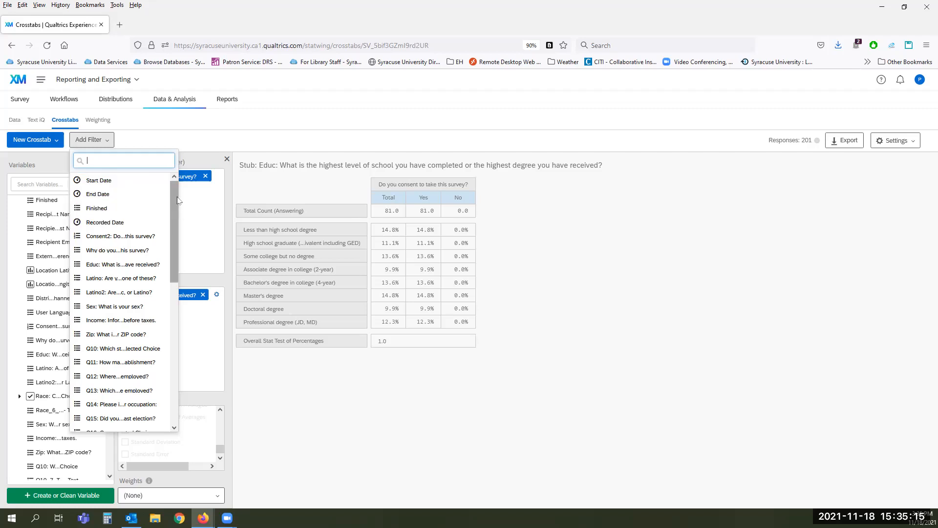
Step: View the New Crosstab dropdown options, then close them to return to the crosstab
{"action": "left_click", "coordinate": [29, 142]}
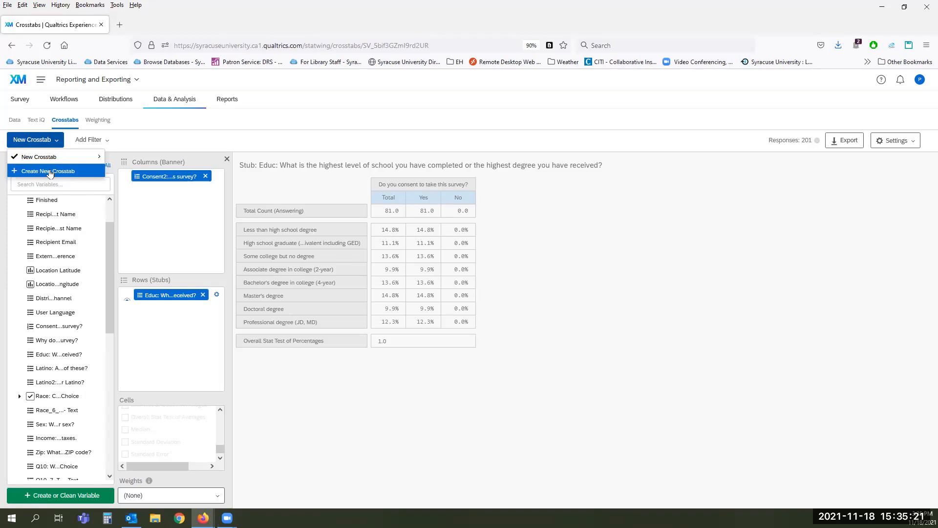
{"action": "left_click", "coordinate": [264, 187]}
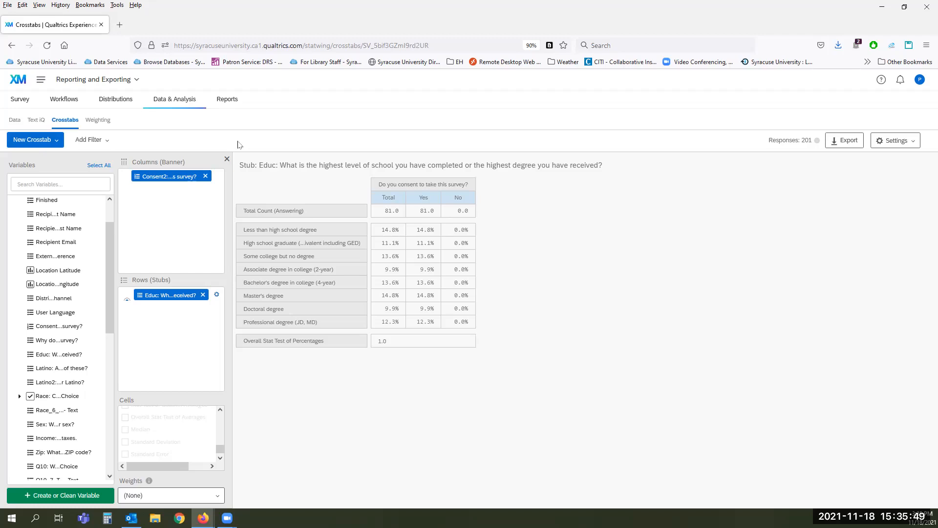
Step: Go to Weighting and create a new weight scheme to see raked, cell based and static methods
{"action": "left_click", "coordinate": [102, 125]}
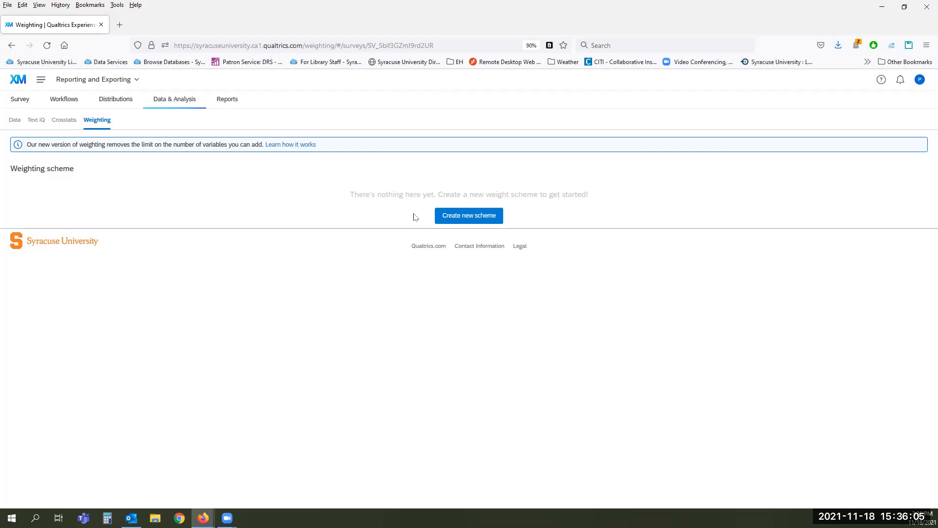
{"action": "left_click", "coordinate": [455, 219]}
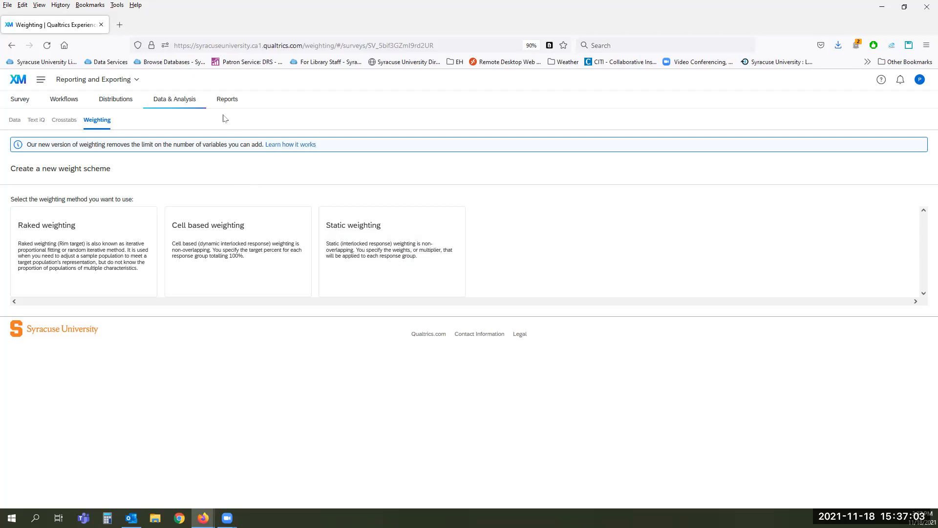
{"action": "left_click", "coordinate": [226, 100]}
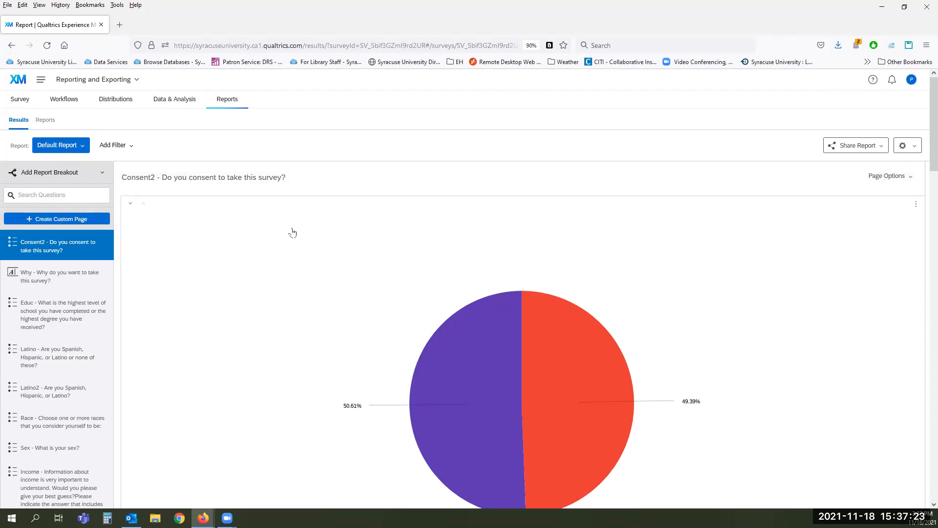
{"action": "scroll", "coordinate": [254, 231], "scroll_direction": "down", "scroll_amount": 2}
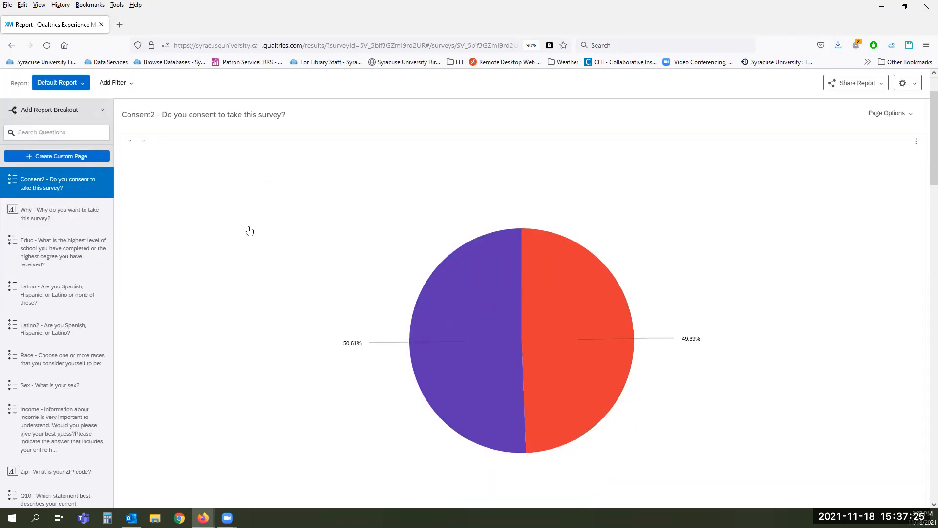
{"action": "scroll", "coordinate": [249, 231], "scroll_direction": "down", "scroll_amount": 3}
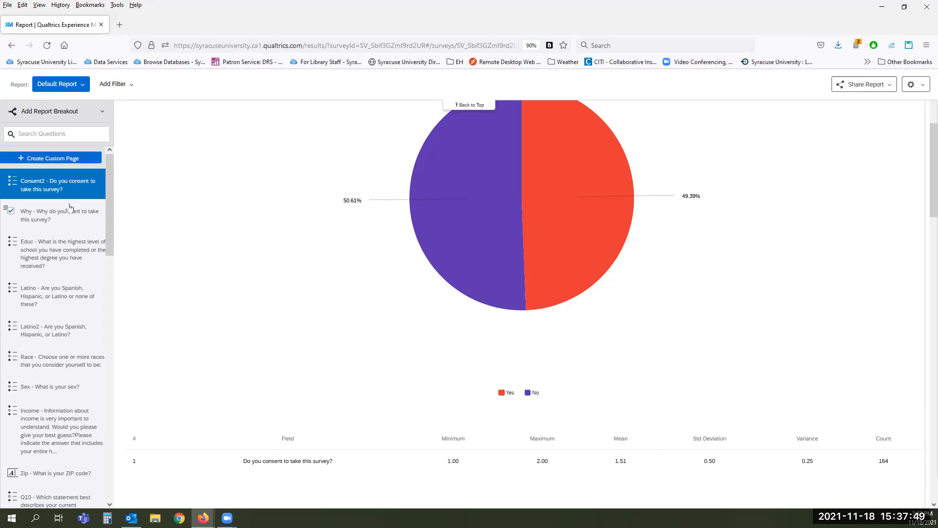
{"action": "scroll", "coordinate": [69, 193], "scroll_direction": "down", "scroll_amount": 2}
{"action": "scroll", "coordinate": [68, 194], "scroll_direction": "down", "scroll_amount": 8}
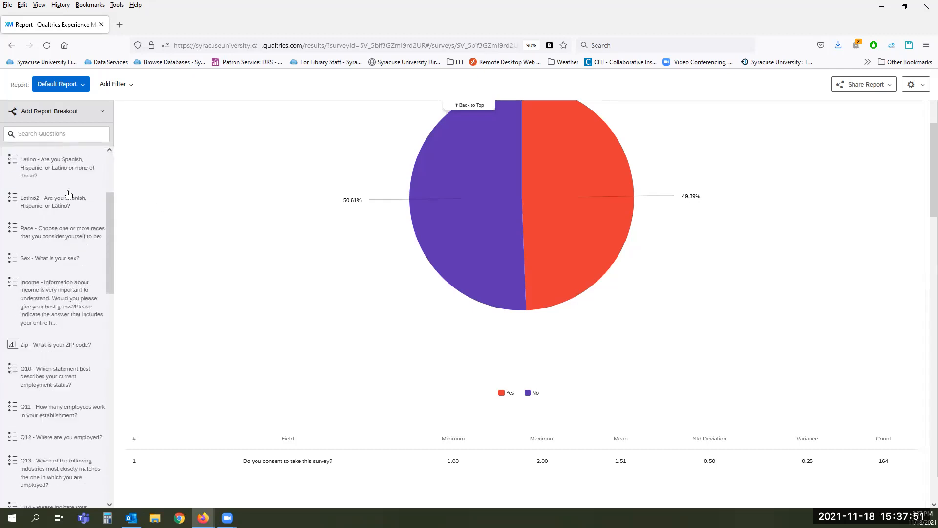
{"action": "scroll", "coordinate": [69, 194], "scroll_direction": "down", "scroll_amount": 10}
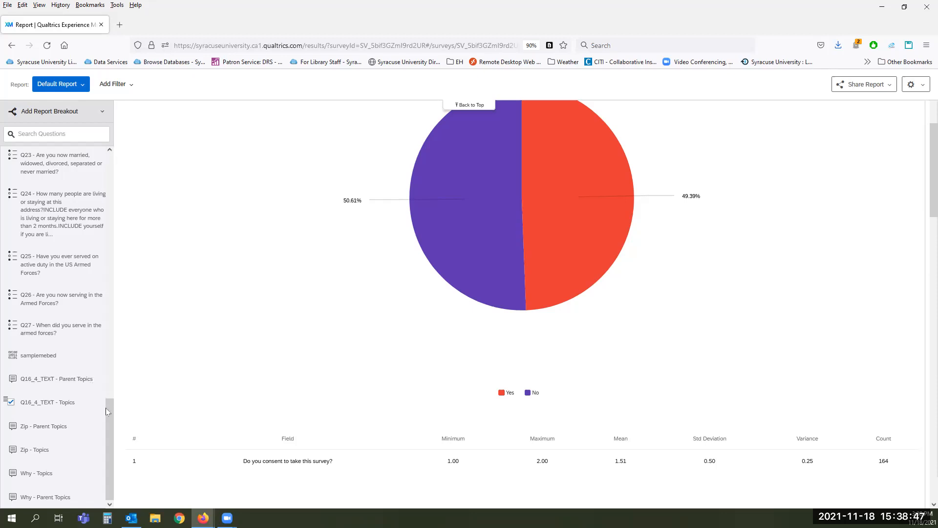
{"action": "left_click_drag", "start_coordinate": [109, 415], "coordinate": [148, 175]}
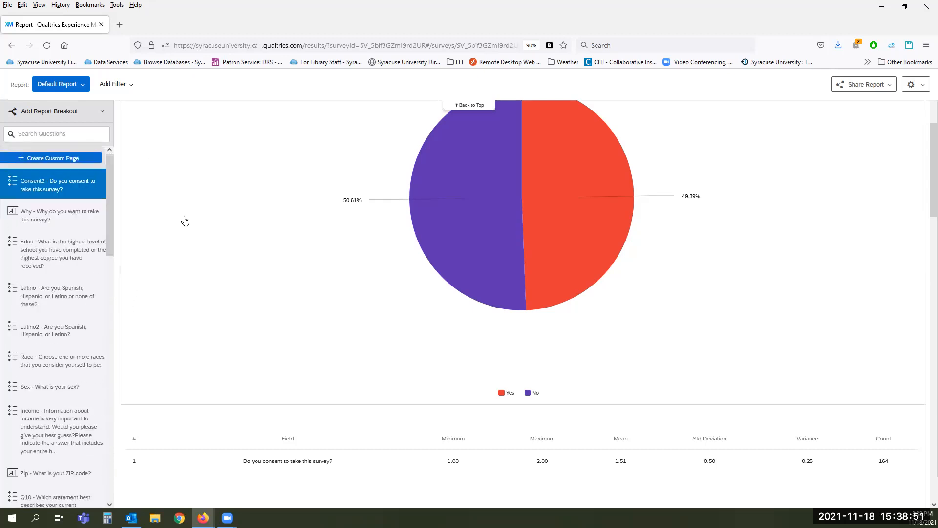
{"action": "scroll", "coordinate": [264, 265], "scroll_direction": "up", "scroll_amount": 1}
{"action": "scroll", "coordinate": [264, 265], "scroll_direction": "up", "scroll_amount": 2}
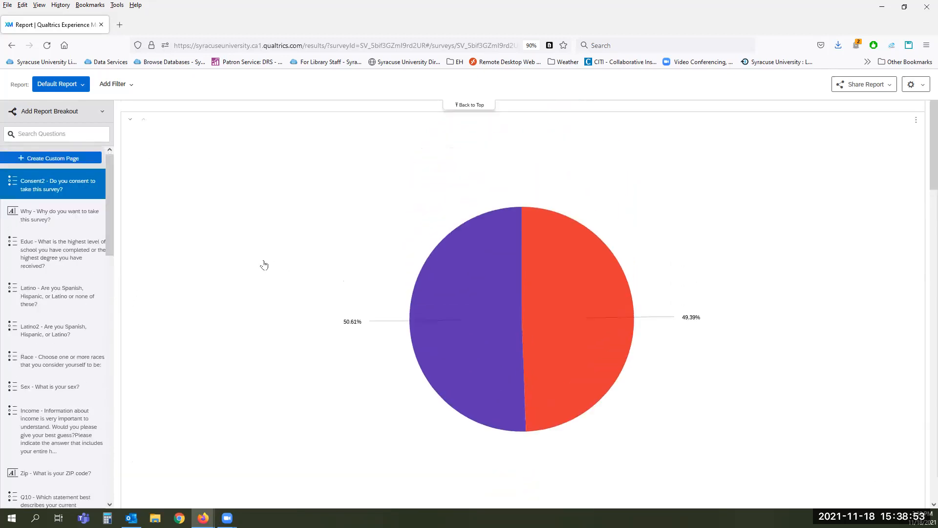
{"action": "left_click", "coordinate": [288, 223]}
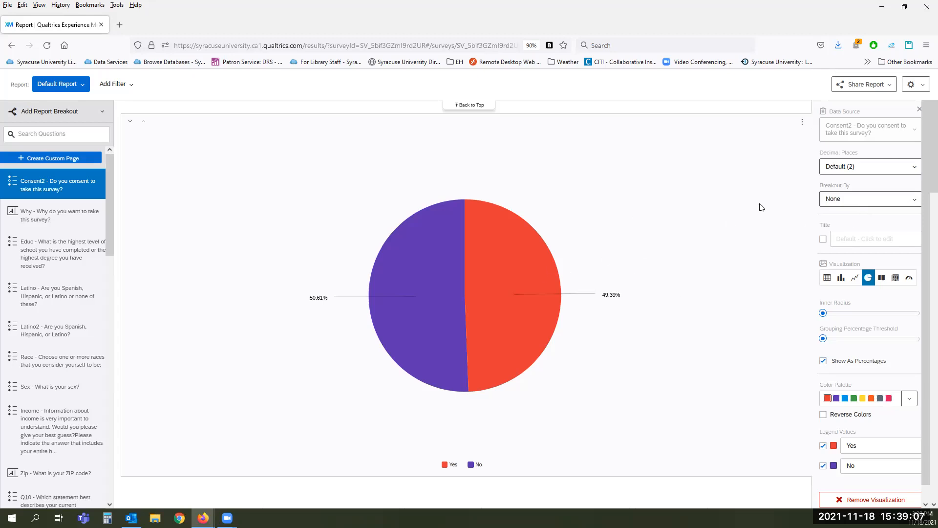
{"action": "left_click", "coordinate": [890, 166]}
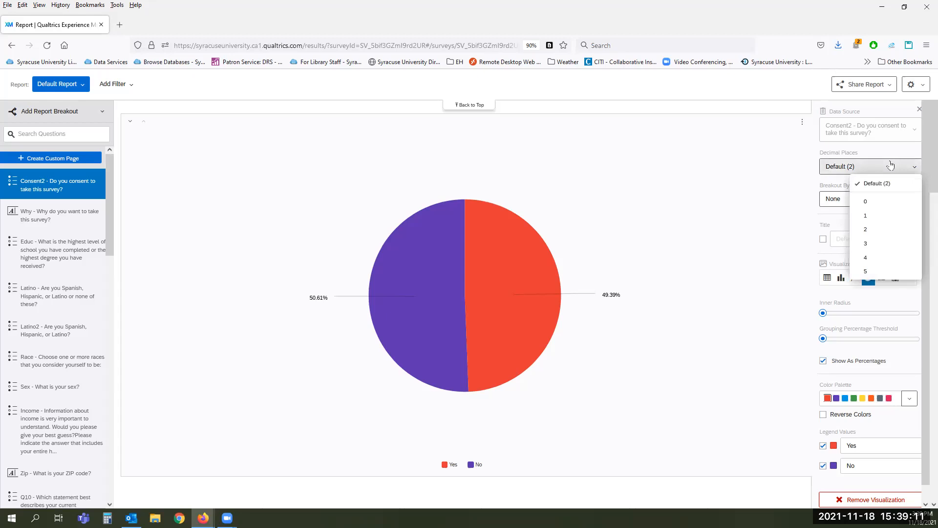
{"action": "left_click", "coordinate": [890, 165]}
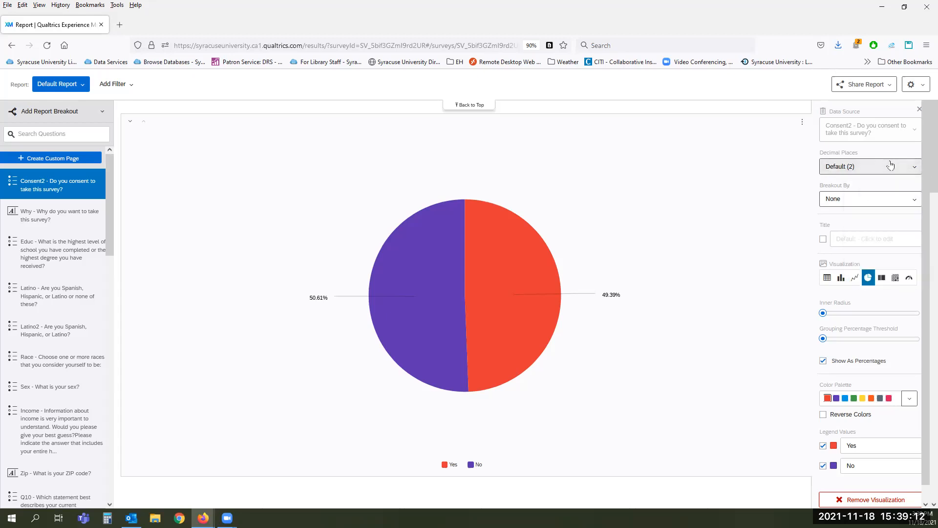
{"action": "left_click", "coordinate": [891, 201]}
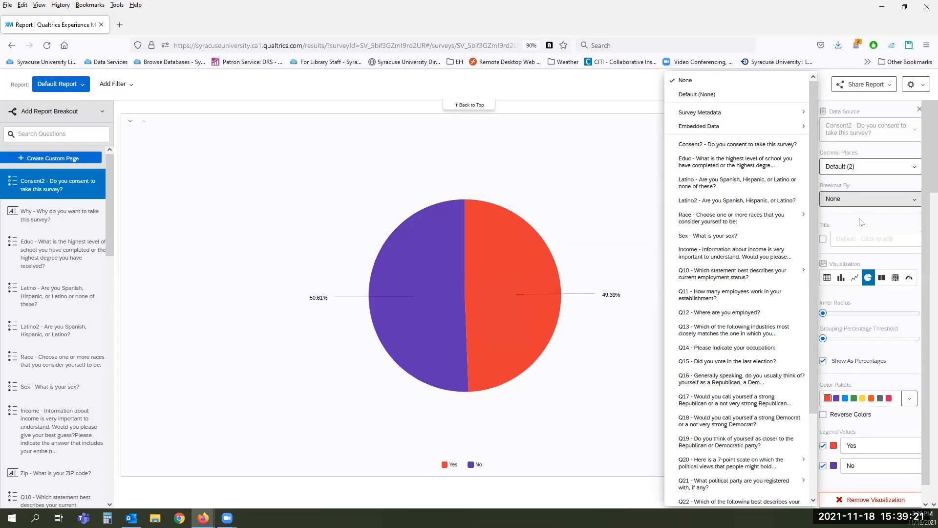
{"action": "left_click", "coordinate": [861, 222]}
{"action": "left_click", "coordinate": [862, 239]}
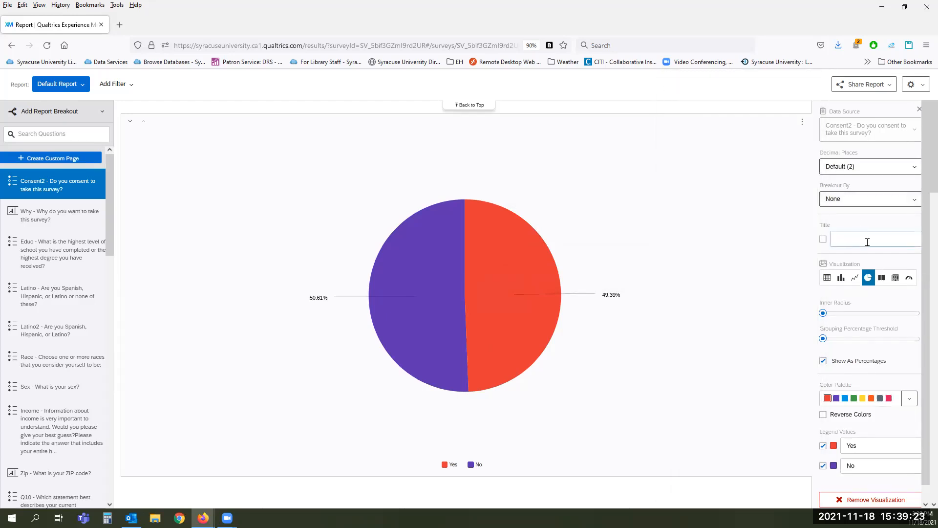
Step: Title the consent pie chart 'new title'
{"action": "type", "text": "new title"}
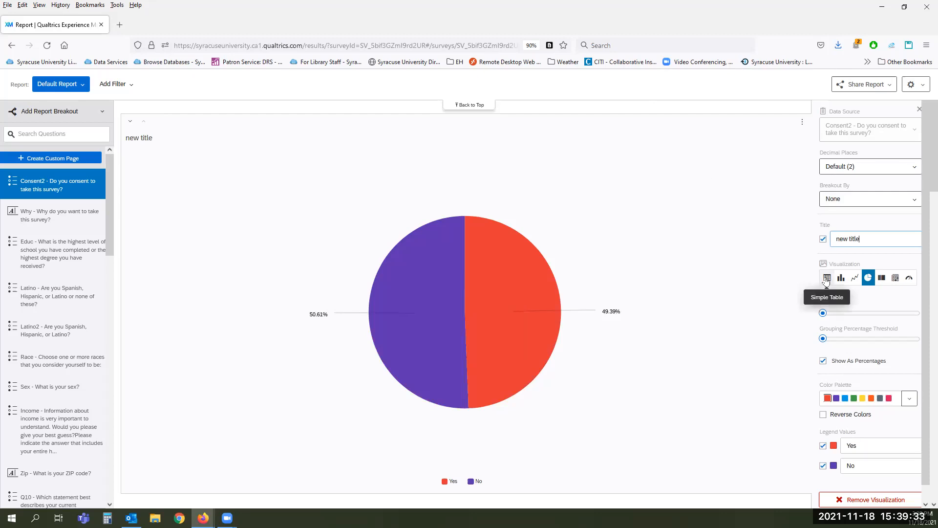
{"action": "left_click", "coordinate": [712, 268]}
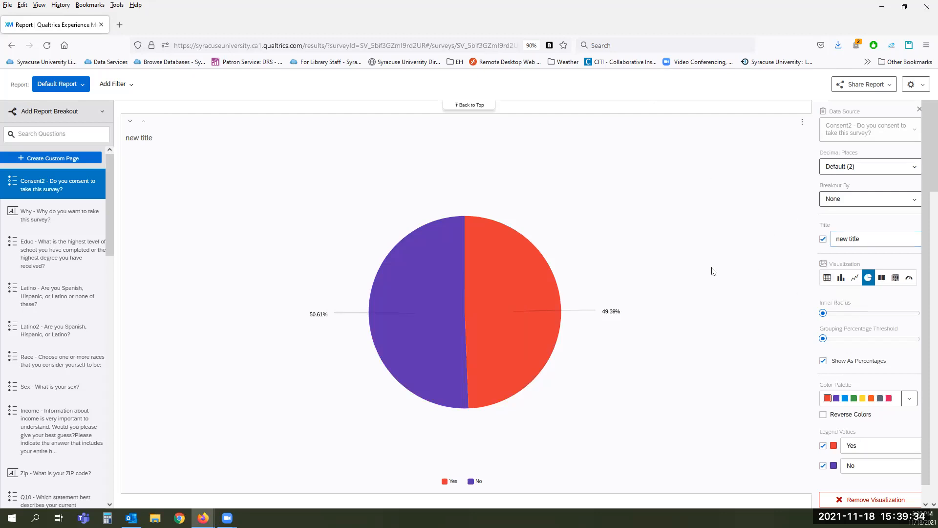
{"action": "left_click", "coordinate": [827, 283]}
Step: Switch the consent visualization to Simple Table, then to Bar Chart
{"action": "left_click", "coordinate": [827, 282]}
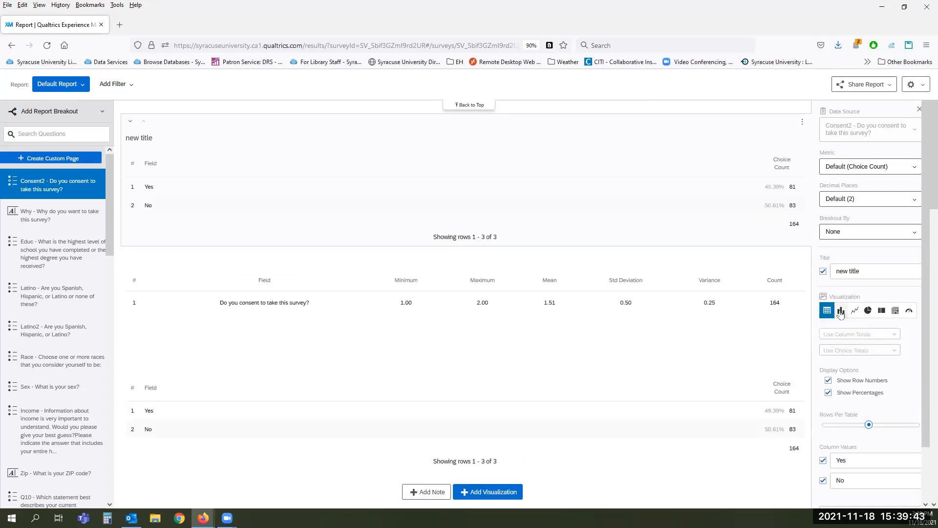
{"action": "left_click", "coordinate": [841, 311]}
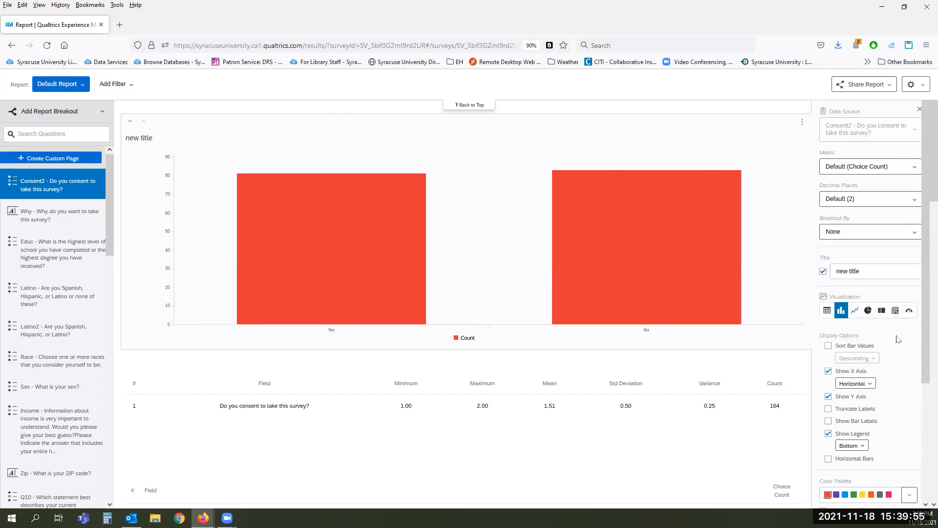
Step: Enable Sort Bar Values with Ascending order on the consent bar chart
{"action": "scroll", "coordinate": [898, 340], "scroll_direction": "down", "scroll_amount": 1}
{"action": "scroll", "coordinate": [899, 339], "scroll_direction": "down", "scroll_amount": 2}
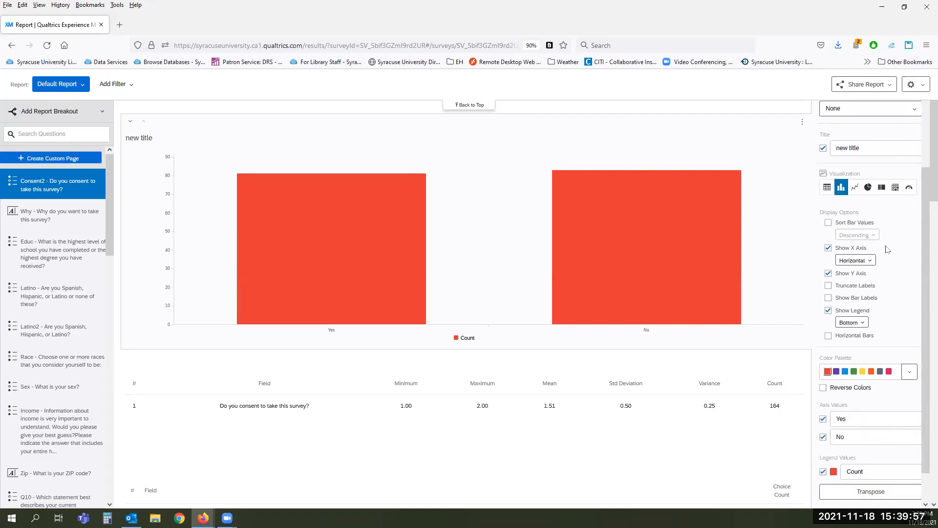
{"action": "left_click", "coordinate": [827, 224]}
{"action": "left_click", "coordinate": [874, 235]}
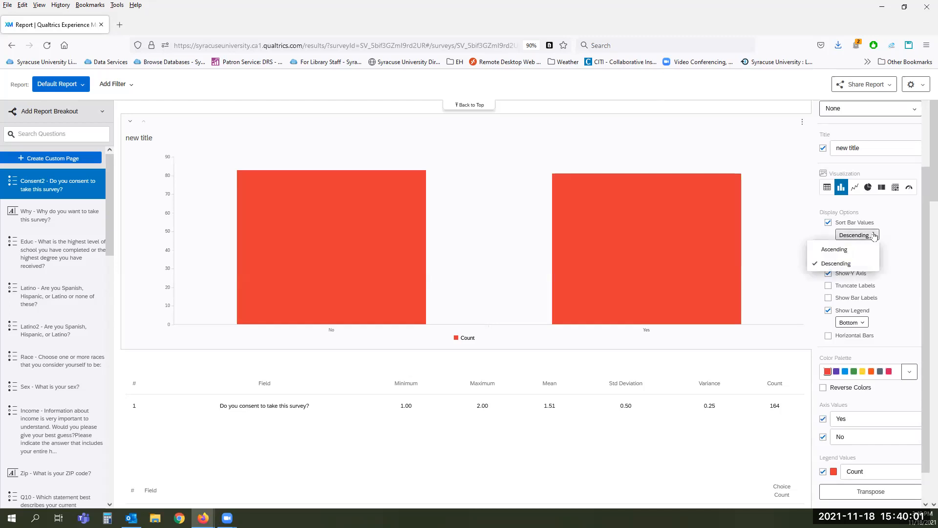
{"action": "left_click", "coordinate": [836, 249]}
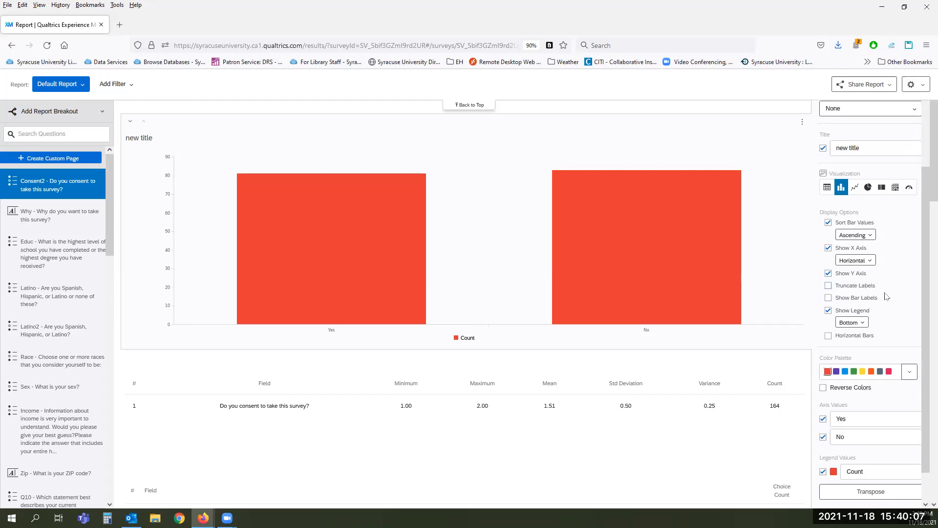
{"action": "scroll", "coordinate": [885, 294], "scroll_direction": "down", "scroll_amount": 1}
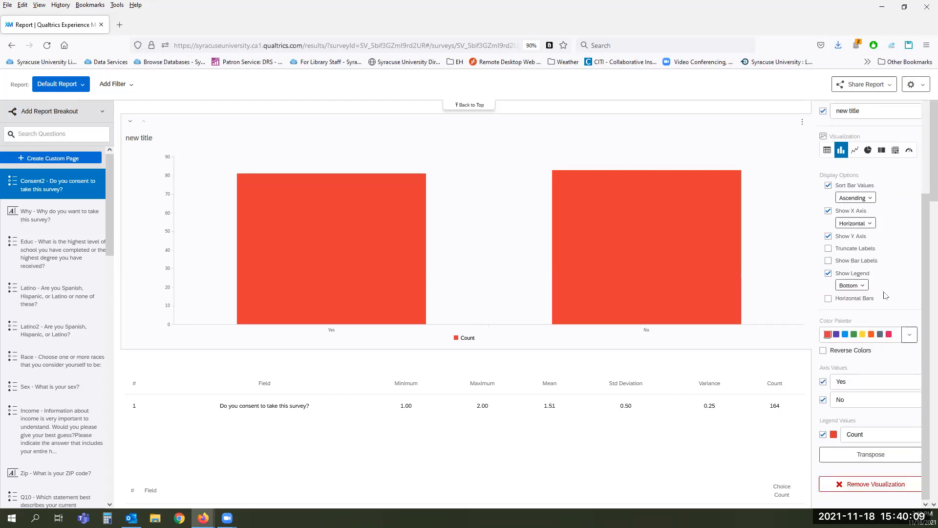
{"action": "scroll", "coordinate": [886, 295], "scroll_direction": "down", "scroll_amount": 2}
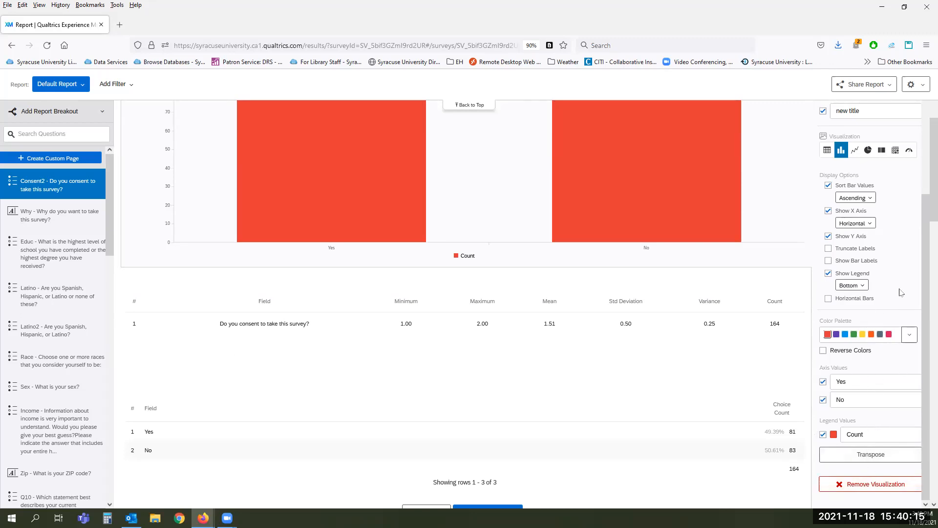
{"action": "scroll", "coordinate": [901, 232], "scroll_direction": "up", "scroll_amount": 3}
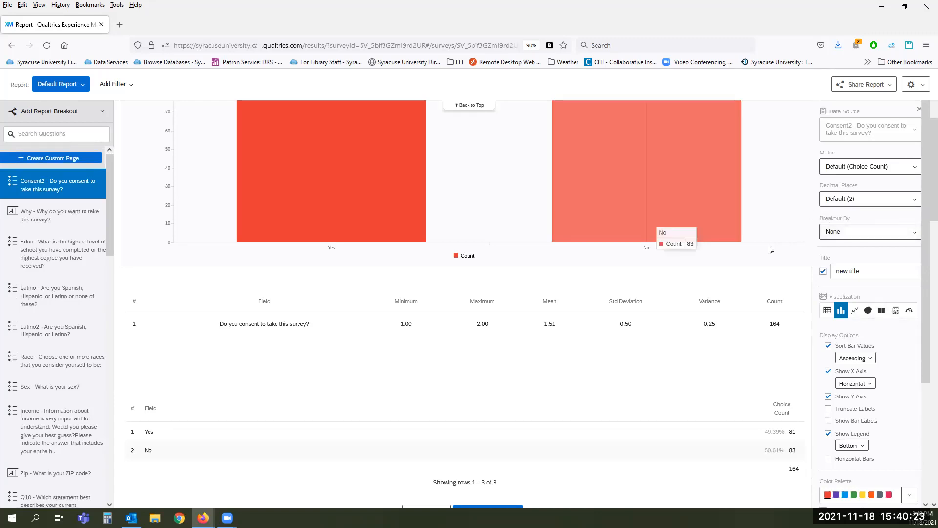
{"action": "scroll", "coordinate": [784, 290], "scroll_direction": "up", "scroll_amount": 5}
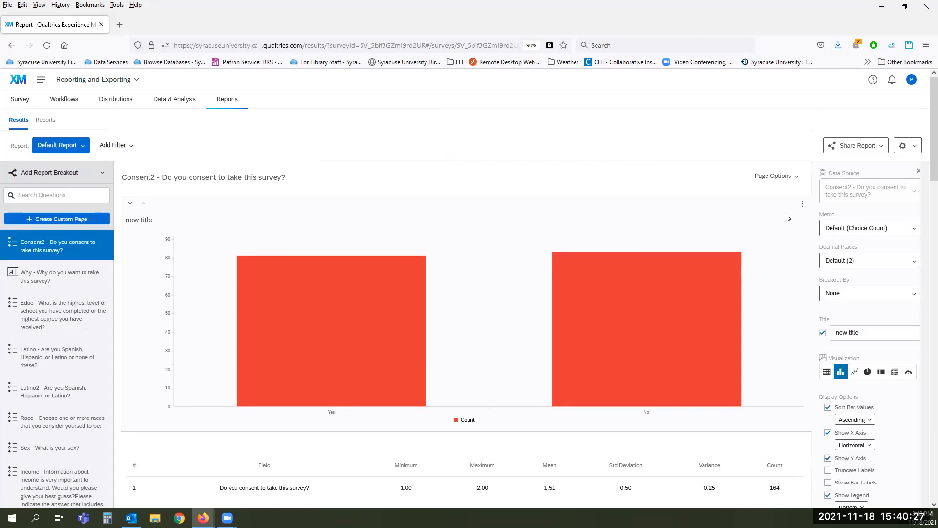
{"action": "left_click", "coordinate": [802, 205]}
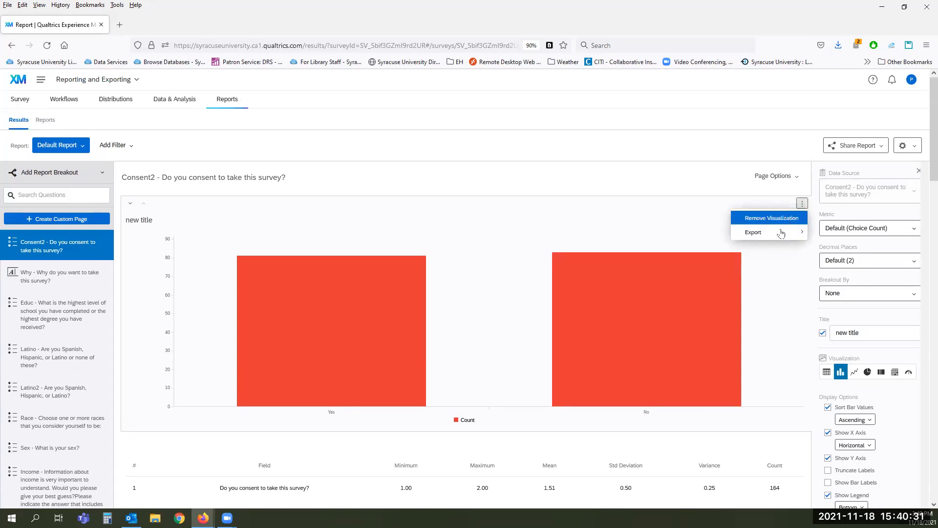
{"action": "mouse_move", "coordinate": [781, 233]}
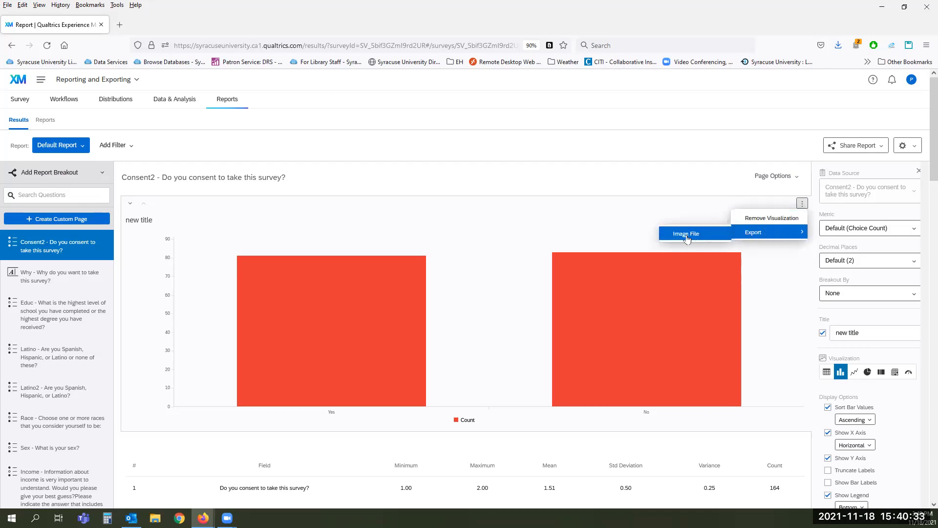
{"action": "left_click", "coordinate": [687, 234]}
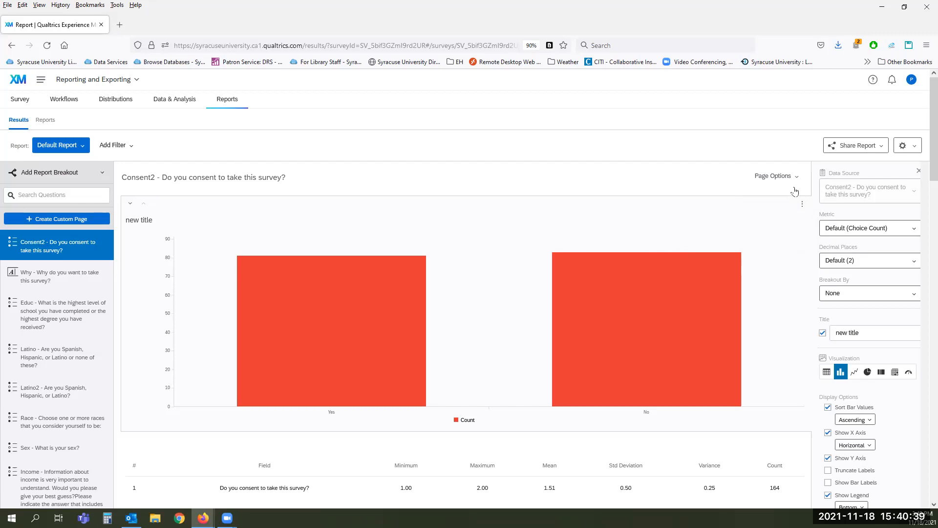
{"action": "left_click", "coordinate": [795, 179]}
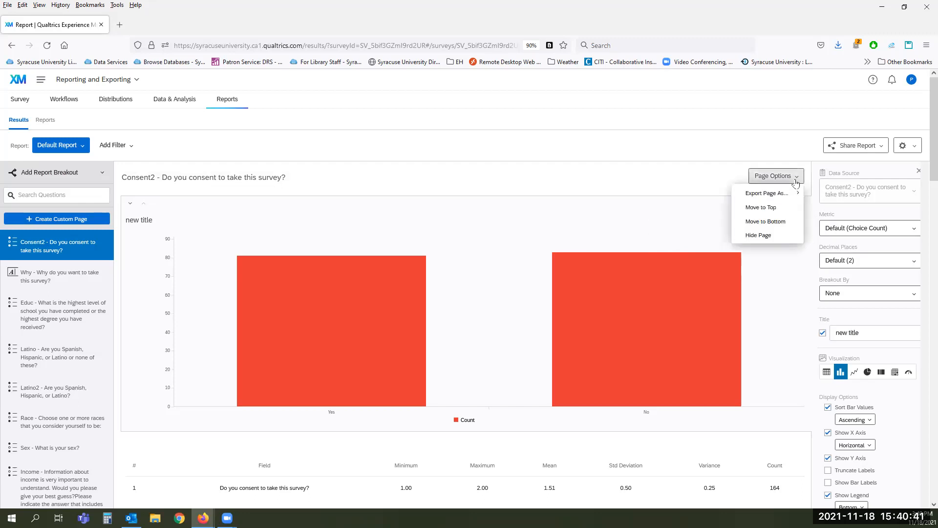
{"action": "mouse_move", "coordinate": [769, 197]}
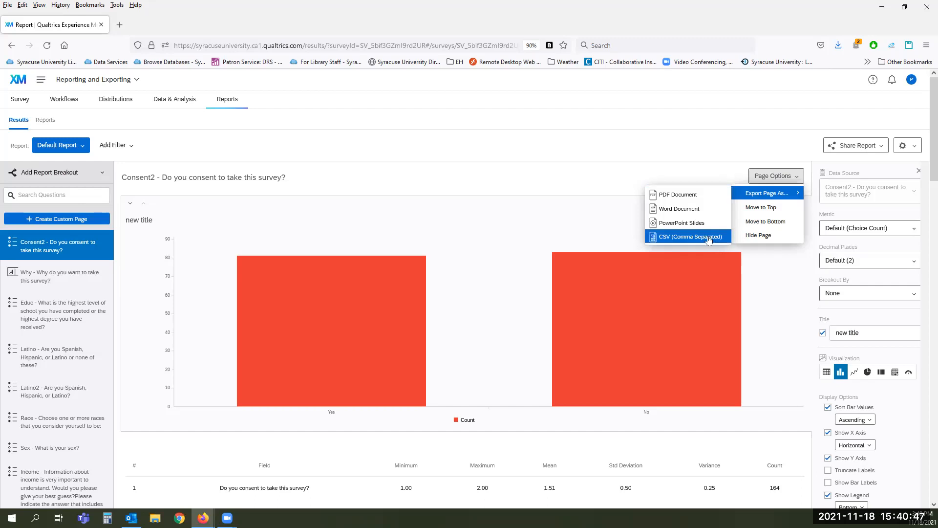
{"action": "left_click", "coordinate": [772, 267]}
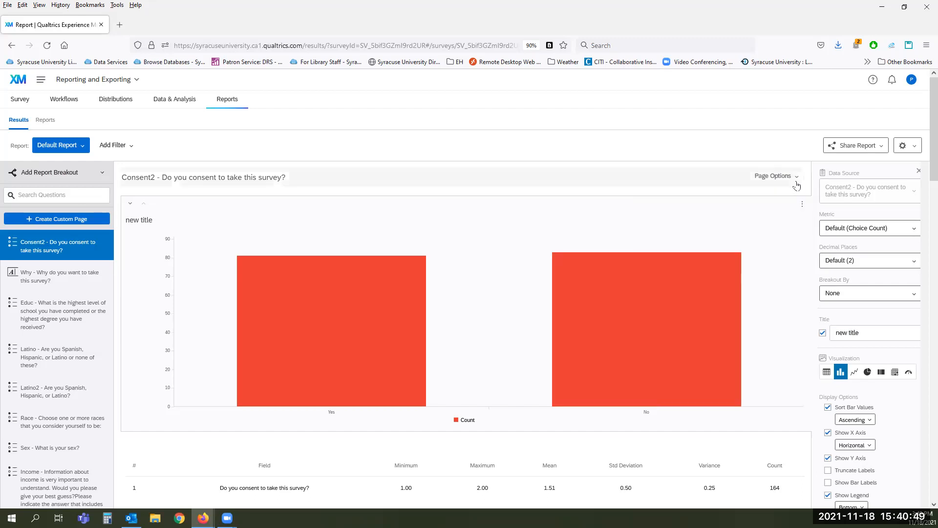
{"action": "left_click", "coordinate": [796, 180]}
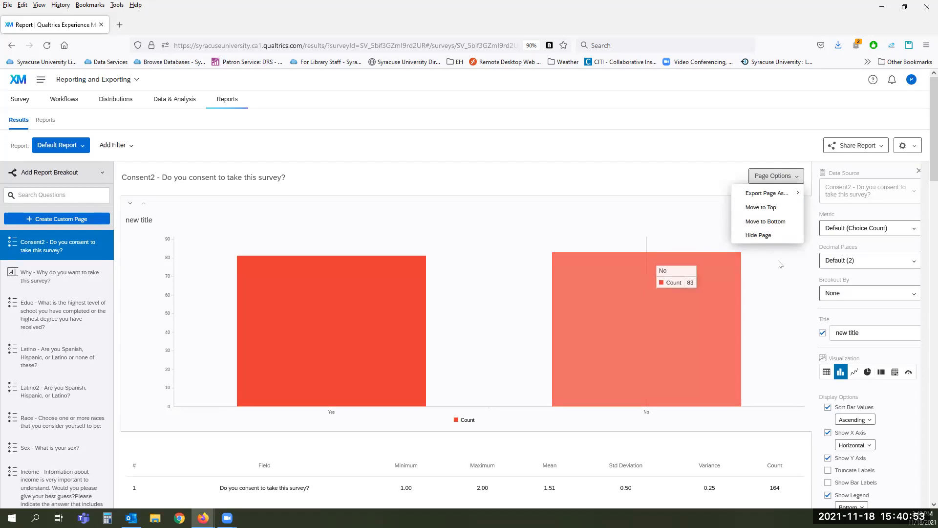
{"action": "left_click", "coordinate": [780, 264]}
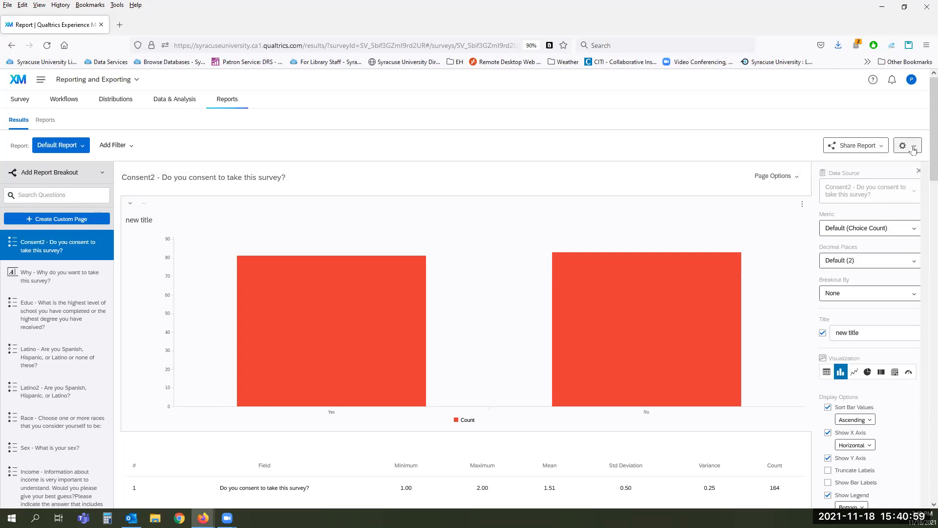
{"action": "left_click", "coordinate": [913, 150]}
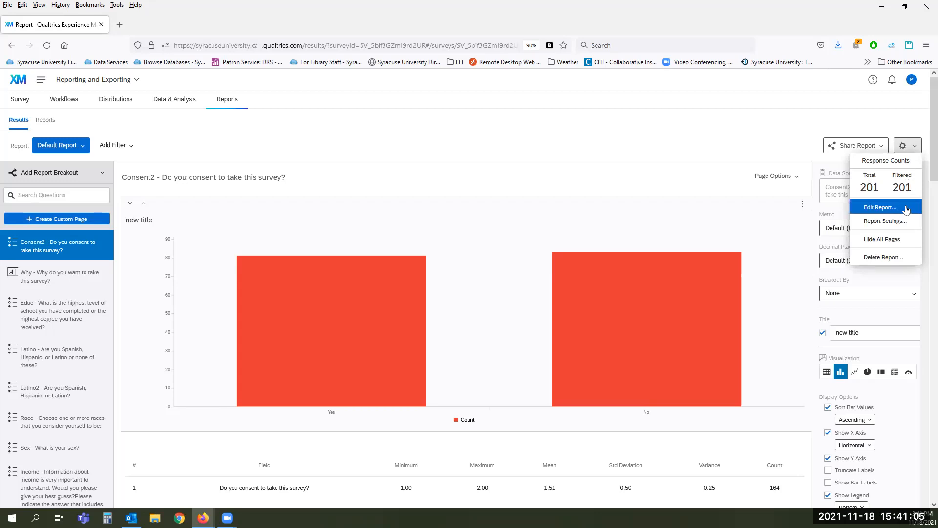
{"action": "left_click", "coordinate": [880, 207]}
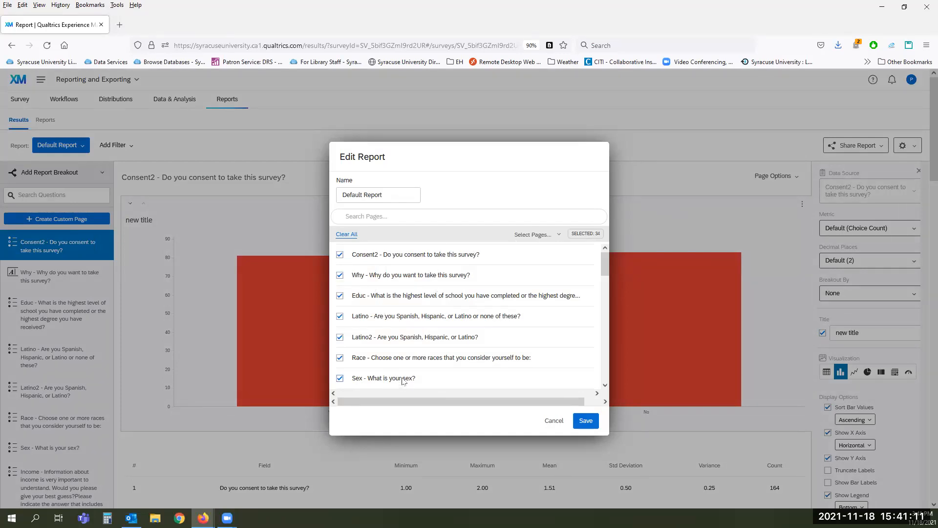
{"action": "scroll", "coordinate": [540, 286], "scroll_direction": "down", "scroll_amount": 15}
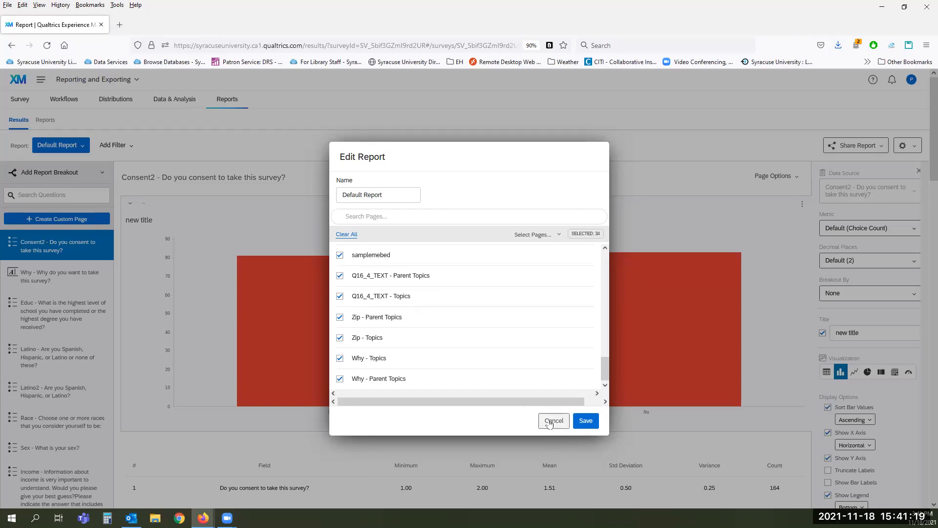
{"action": "left_click", "coordinate": [549, 421]}
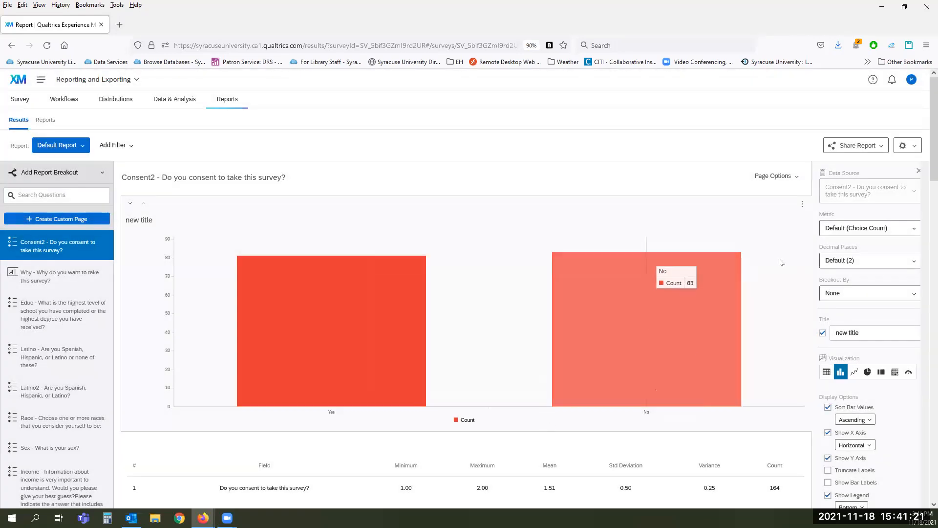
{"action": "left_click", "coordinate": [904, 147]}
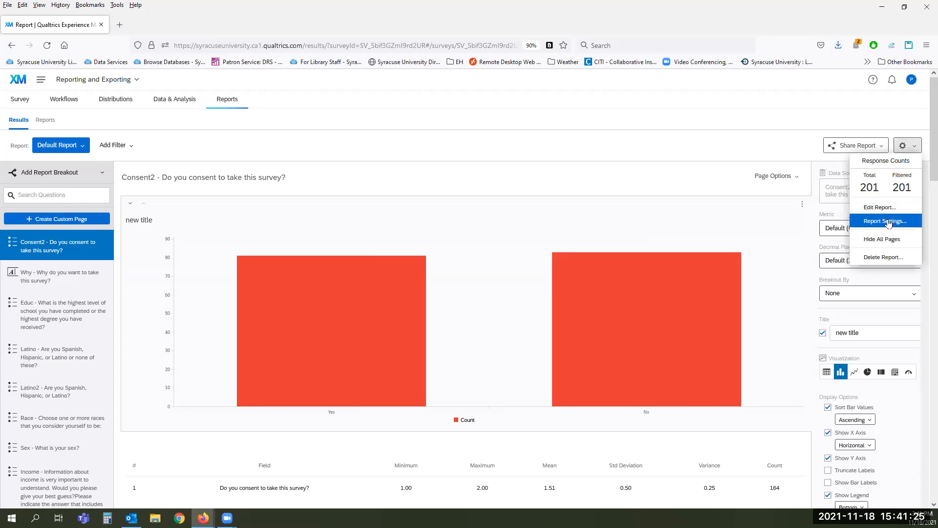
Step: Cancel the report-wide settings and show the report list with Create New Report and Copy Report
{"action": "left_click", "coordinate": [889, 222]}
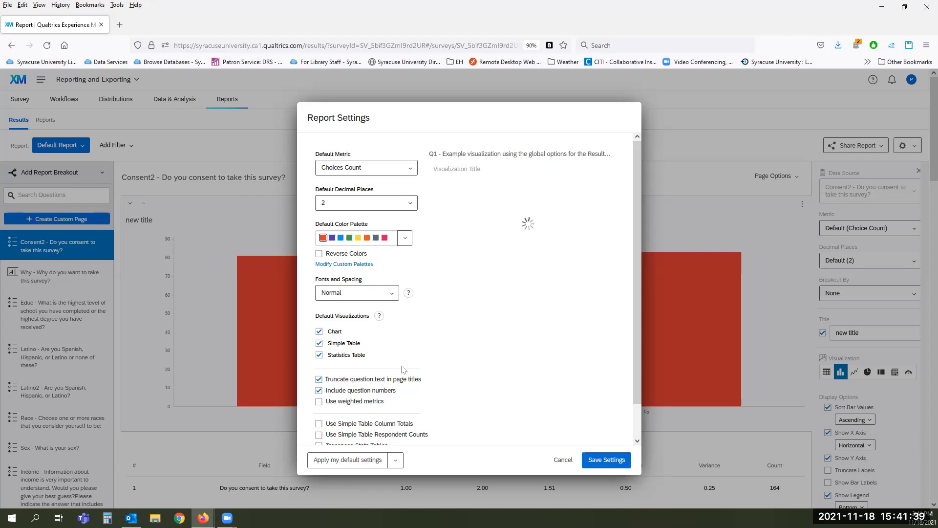
{"action": "scroll", "coordinate": [489, 350], "scroll_direction": "down", "scroll_amount": 1}
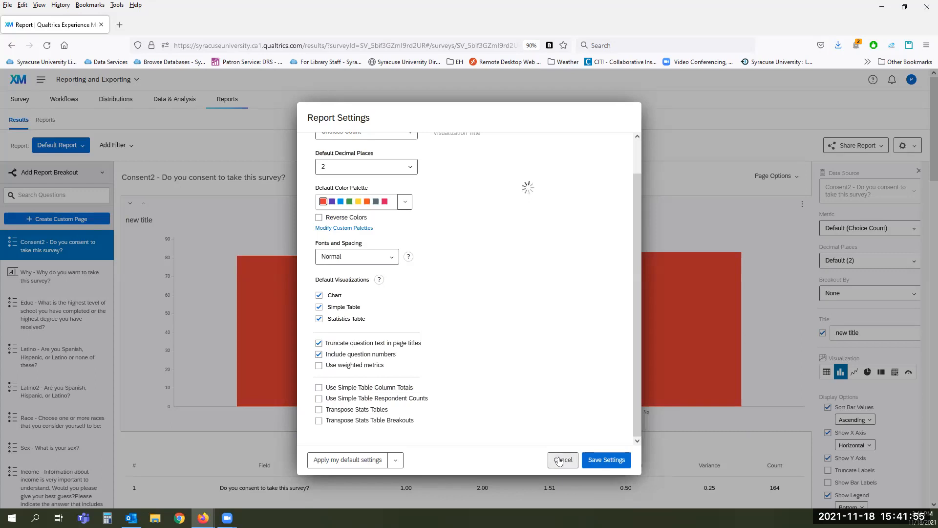
{"action": "left_click", "coordinate": [559, 460]}
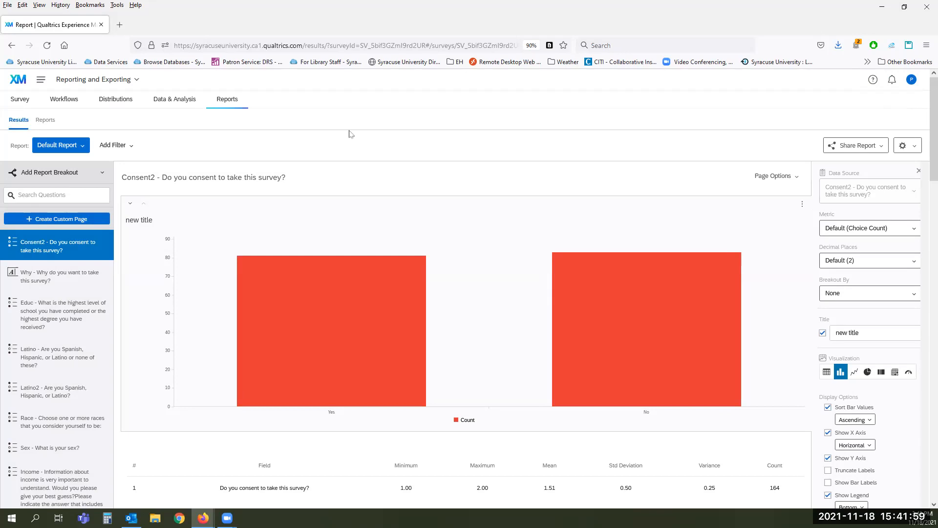
{"action": "left_click", "coordinate": [54, 147]}
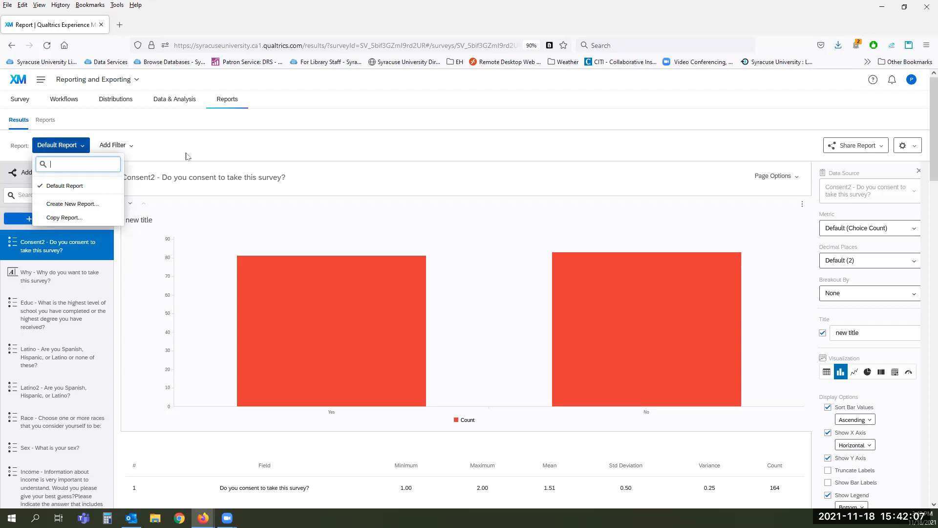
Step: Close the report list, look over the Add Filter field list, then show the Share Report options
{"action": "left_click", "coordinate": [187, 156]}
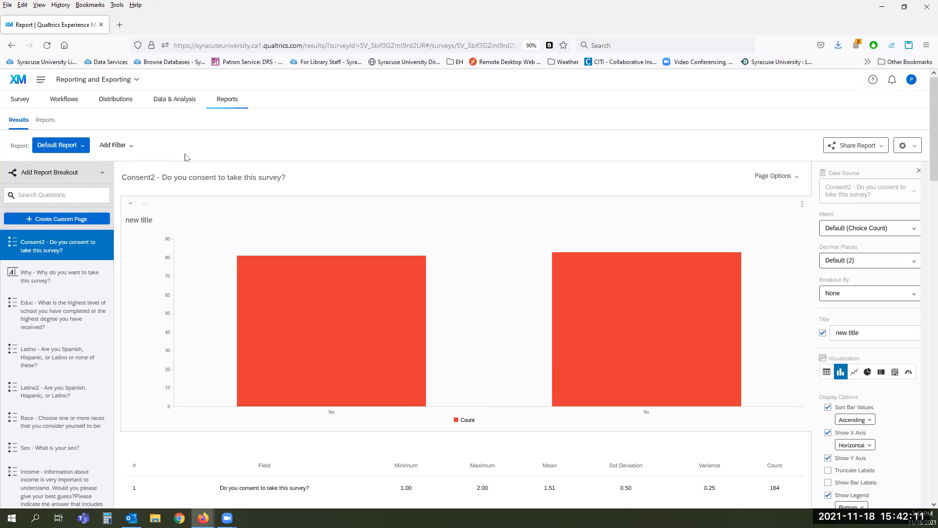
{"action": "left_click", "coordinate": [129, 150]}
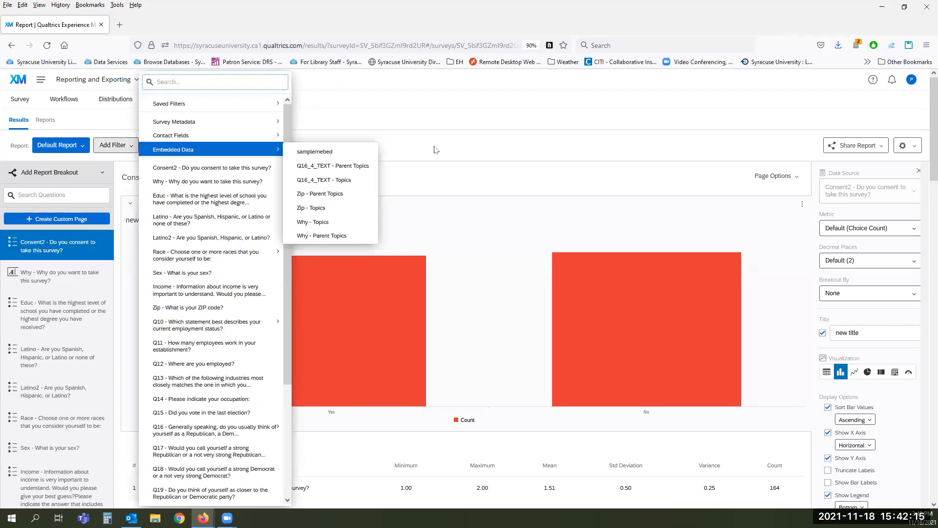
{"action": "left_click", "coordinate": [438, 152]}
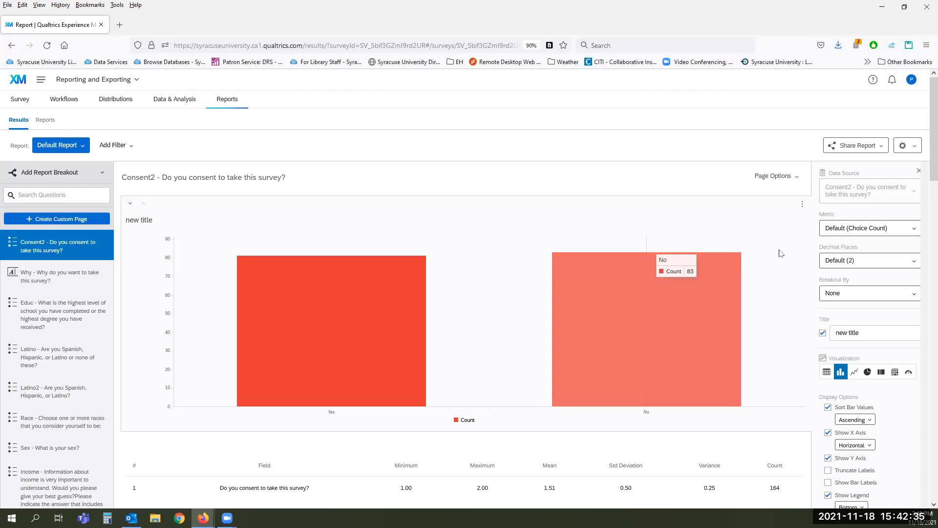
{"action": "left_click", "coordinate": [874, 147]}
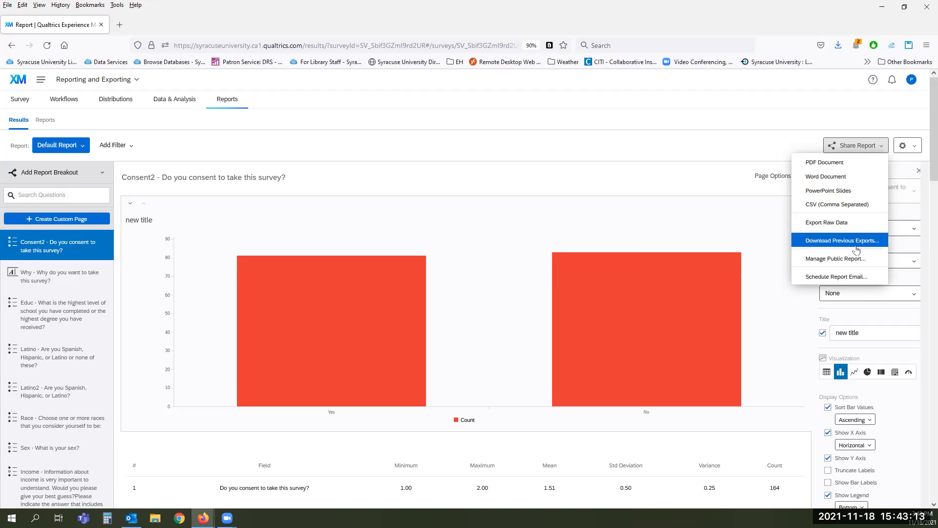
Step: Copy the Default Report's public link with access-code protection switched off
{"action": "left_click", "coordinate": [826, 263]}
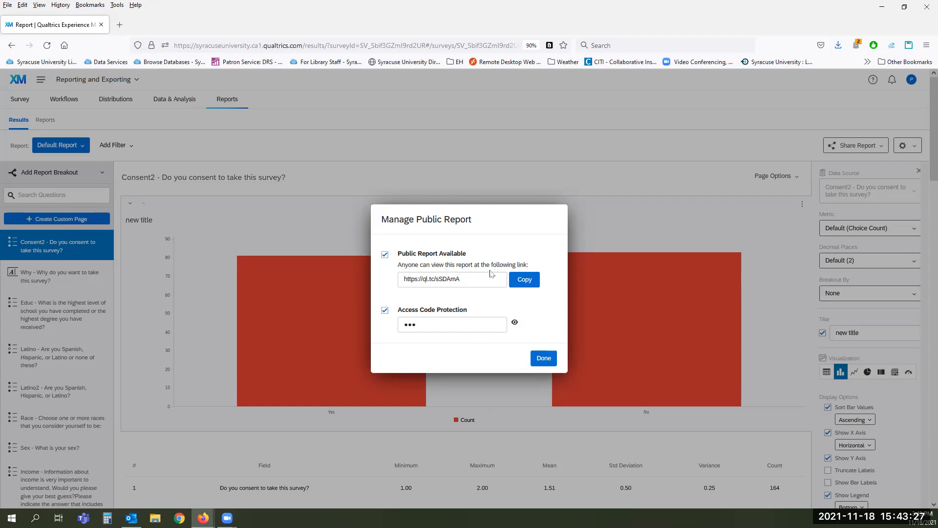
{"action": "left_click", "coordinate": [530, 282]}
{"action": "left_click", "coordinate": [384, 311]}
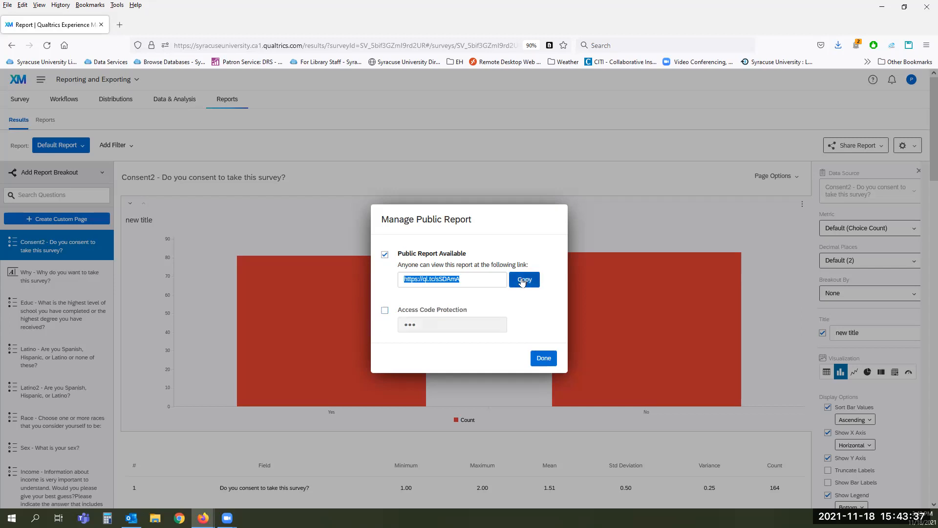
{"action": "left_click", "coordinate": [542, 359]}
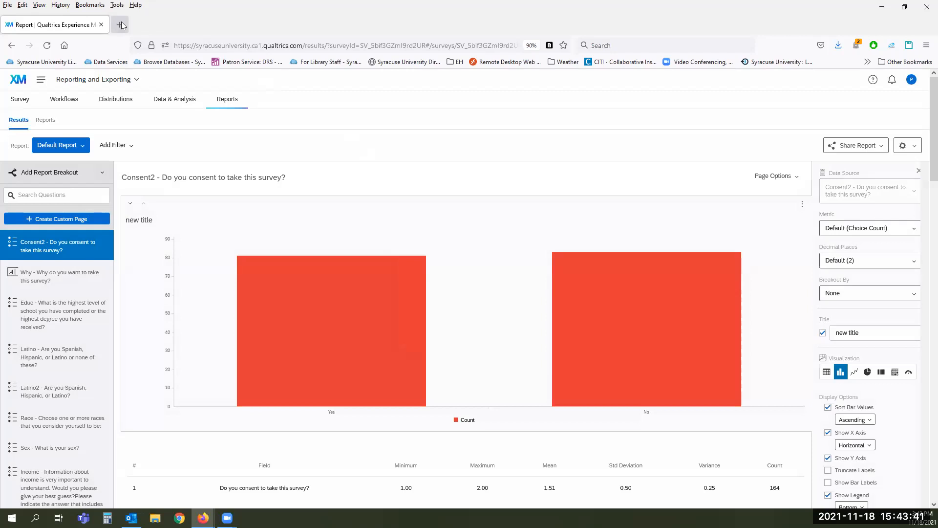
{"action": "left_click", "coordinate": [119, 25]}
Step: Load the copied public report link in the new tab, download it as a PDF, and close the tab
{"action": "left_click", "coordinate": [228, 44]}
{"action": "right_click", "coordinate": [228, 44]}
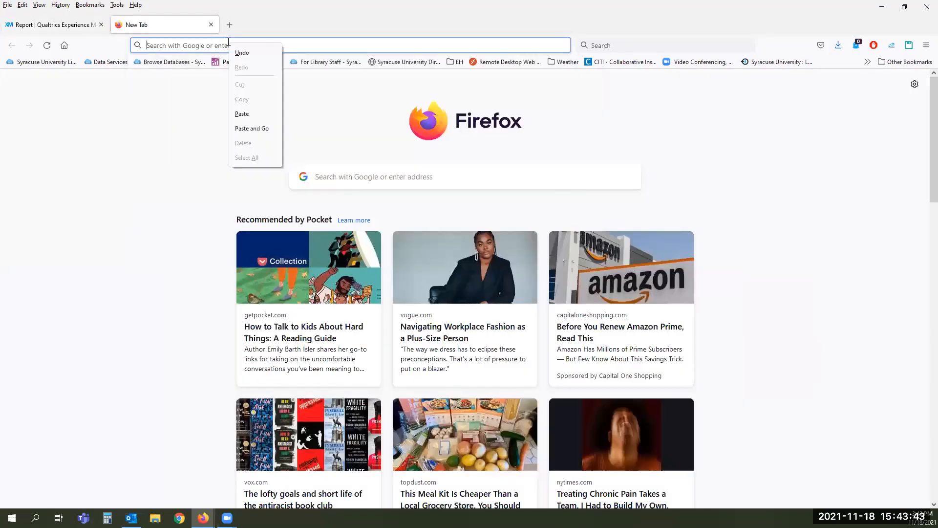
{"action": "left_click", "coordinate": [252, 128]}
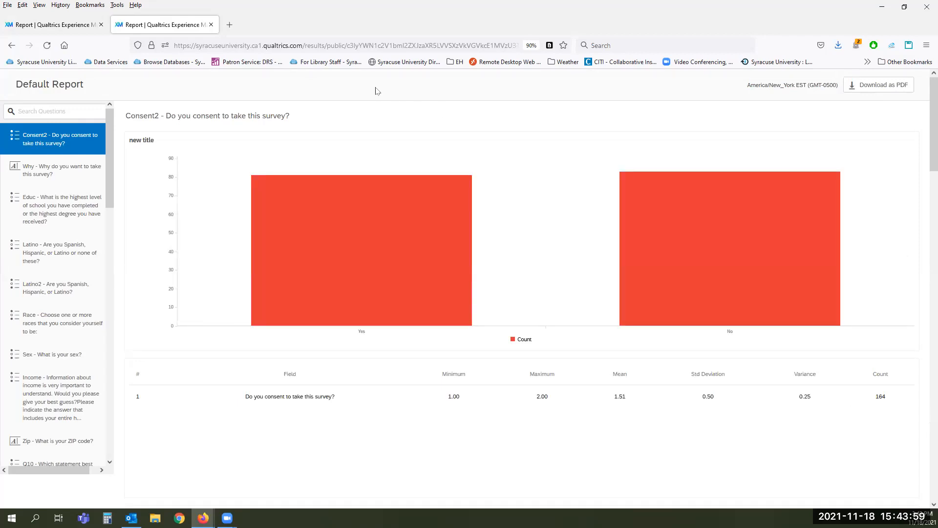
{"action": "mouse_move", "coordinate": [574, 195]}
{"action": "left_click", "coordinate": [856, 88]}
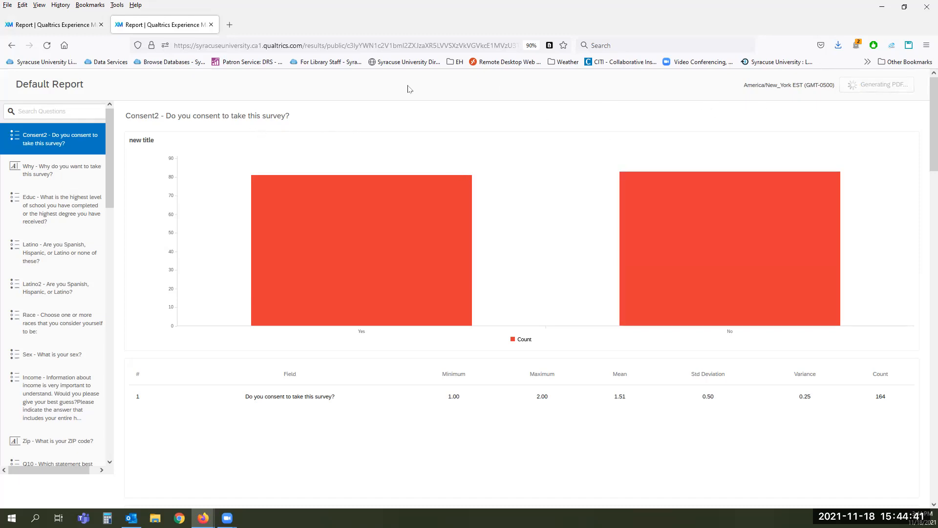
{"action": "left_click", "coordinate": [211, 25]}
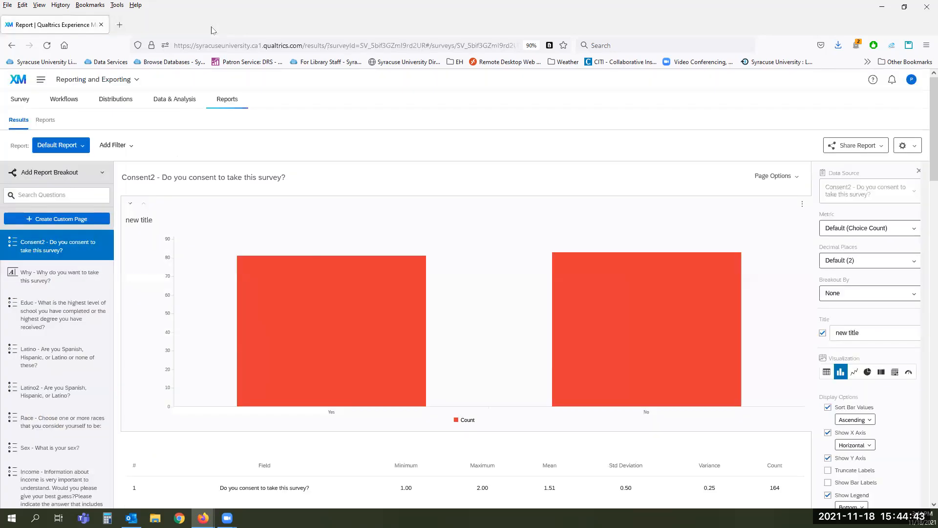
Step: Turn access-code protection back on for the public report with a newly entered access code
{"action": "left_click", "coordinate": [841, 147]}
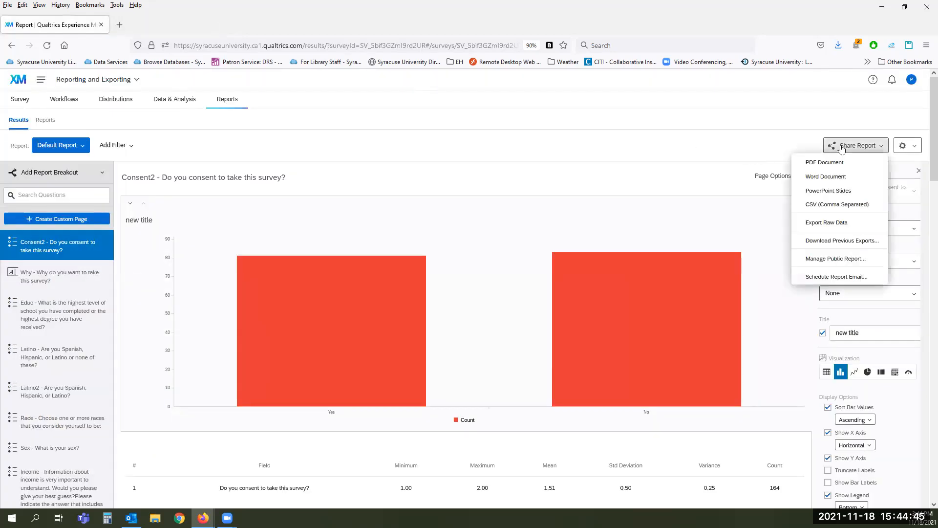
{"action": "left_click", "coordinate": [833, 259]}
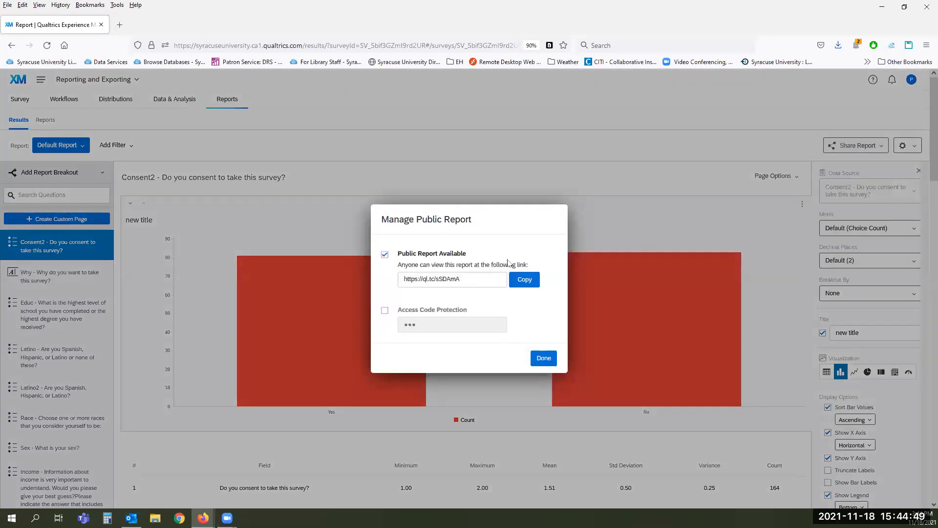
{"action": "left_click", "coordinate": [384, 311]}
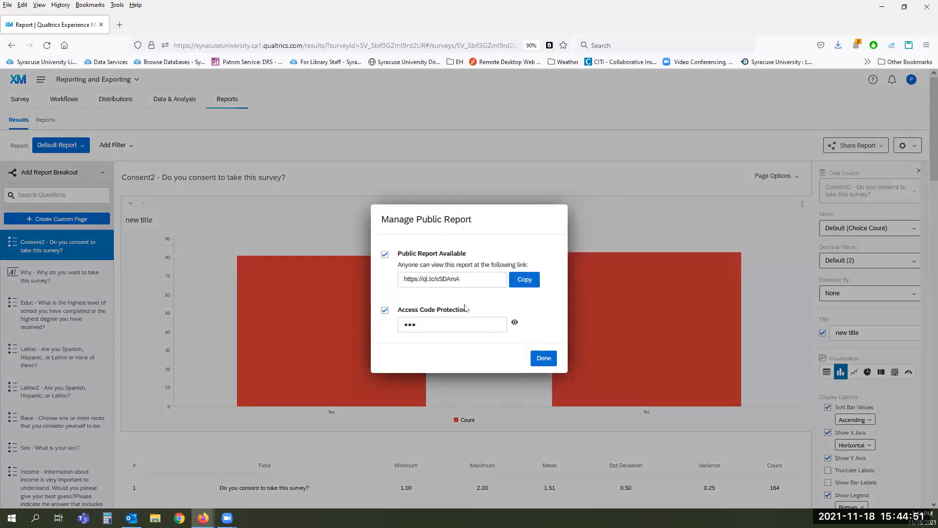
{"action": "left_click_drag", "start_coordinate": [421, 323], "coordinate": [380, 322]}
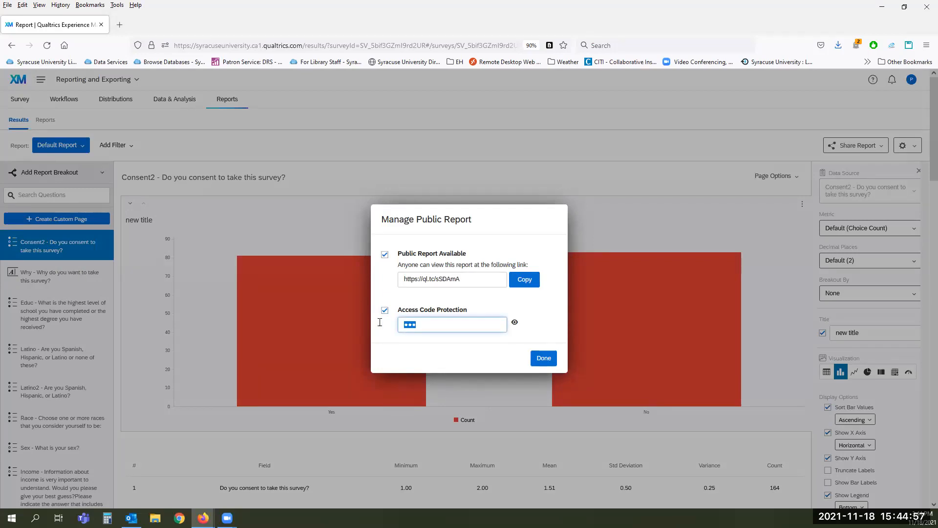
{"action": "type", "text": "••••••"}
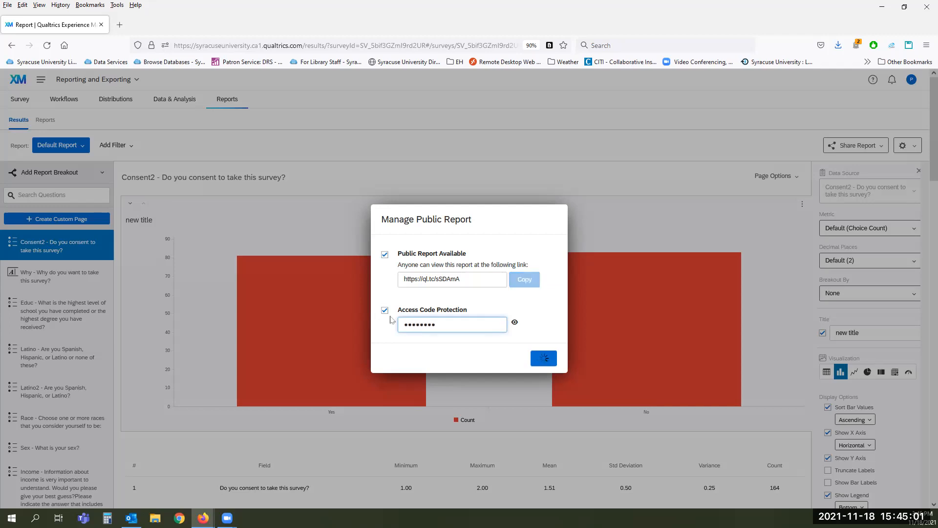
{"action": "left_click", "coordinate": [514, 322]}
{"action": "left_click", "coordinate": [516, 323]}
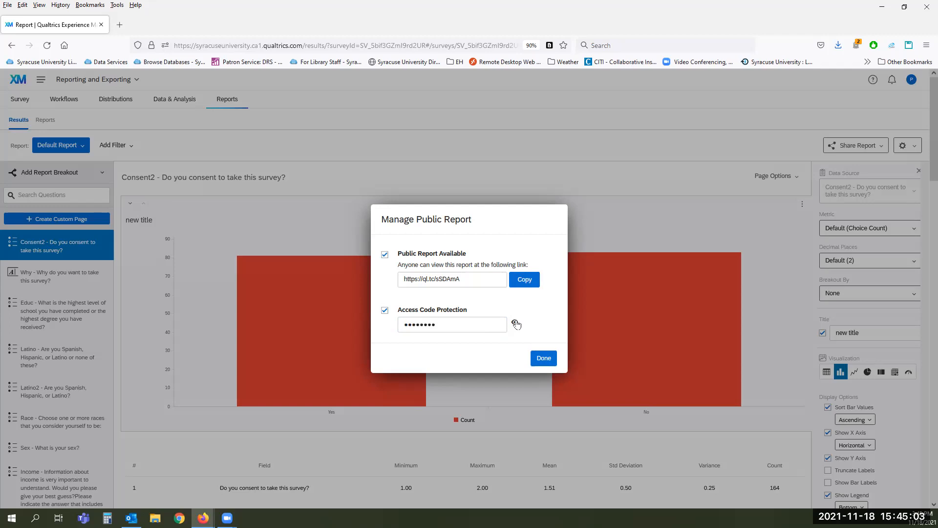
{"action": "left_click", "coordinate": [541, 359]}
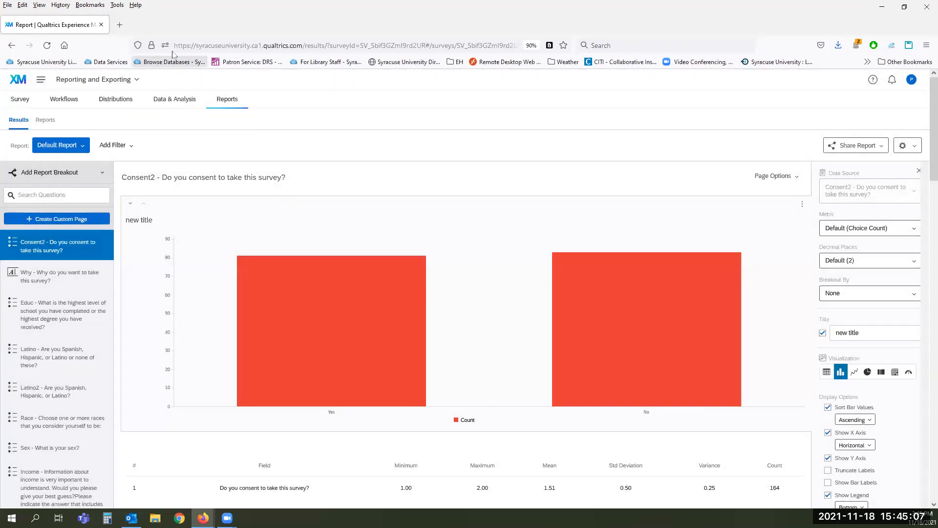
Step: Paste the public report link into a new tab, unlock it with the access code, and return to the editor
{"action": "left_click", "coordinate": [124, 26]}
{"action": "right_click", "coordinate": [235, 44]}
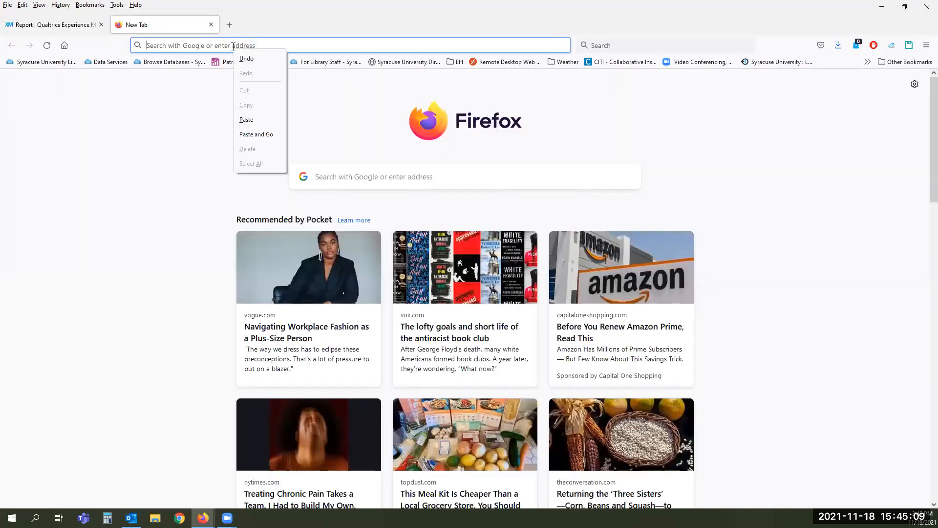
{"action": "left_click", "coordinate": [262, 134]}
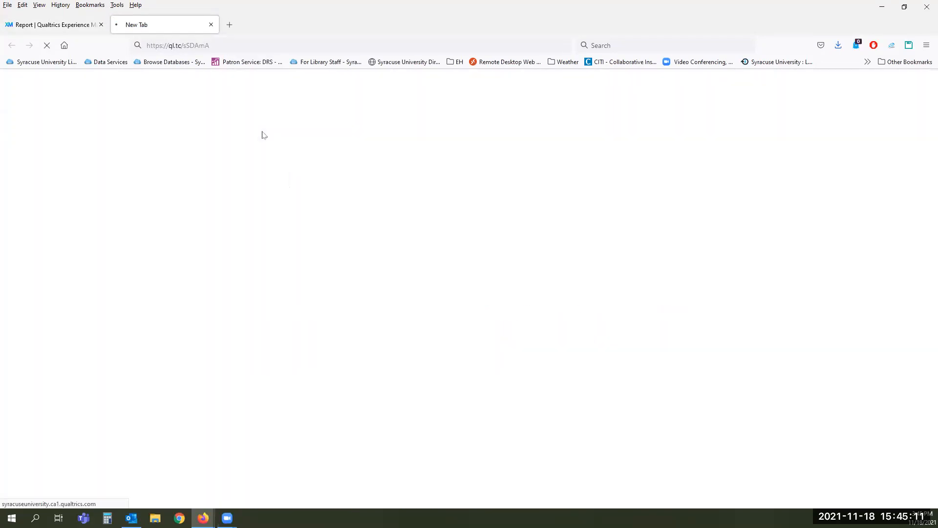
{"action": "left_click", "coordinate": [489, 258]}
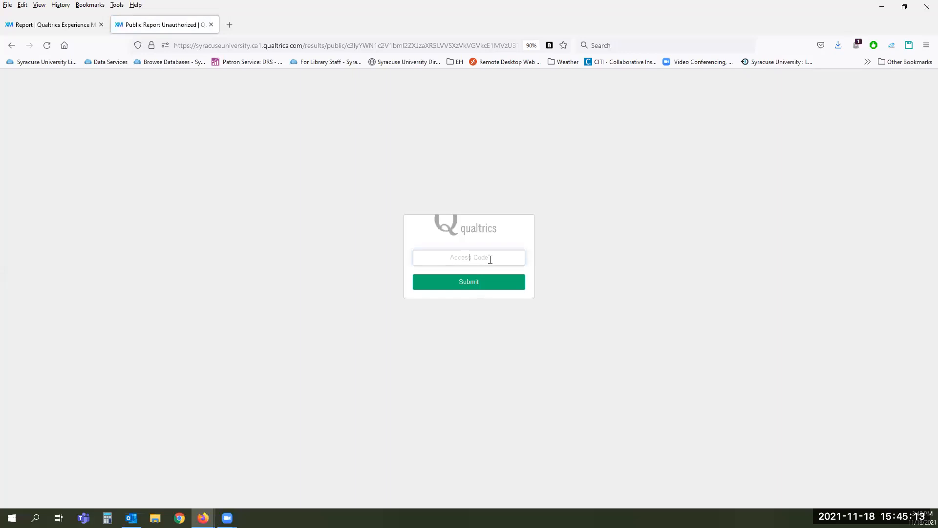
{"action": "type", "text": "12345678"}
{"action": "left_click", "coordinate": [477, 285]}
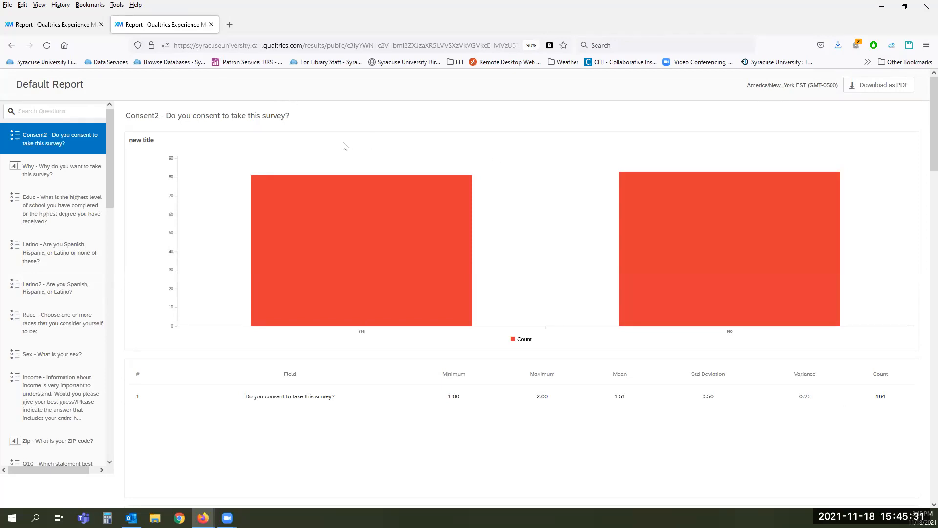
{"action": "mouse_move", "coordinate": [558, 200]}
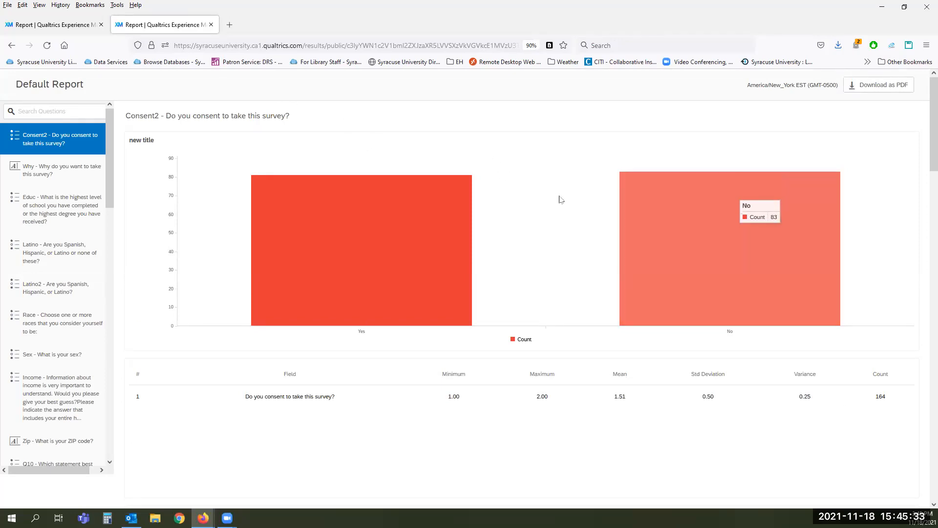
{"action": "left_click", "coordinate": [52, 24]}
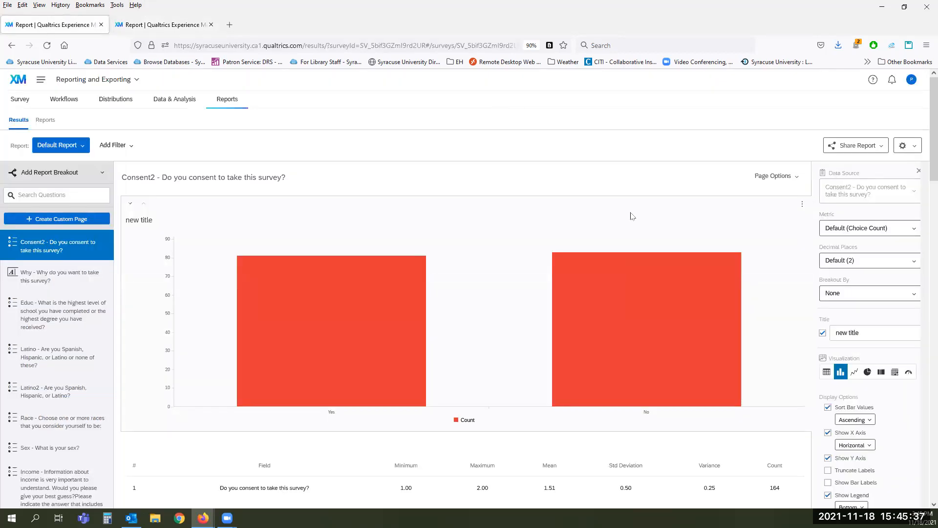
Step: Export the consent question's bar chart as an image file, then show the Share Report options
{"action": "left_click", "coordinate": [802, 204]}
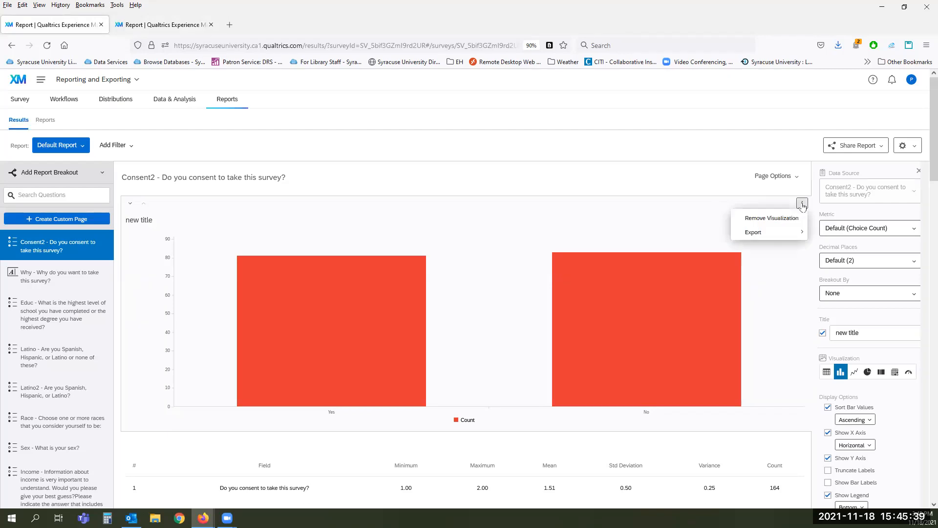
{"action": "mouse_move", "coordinate": [796, 233]}
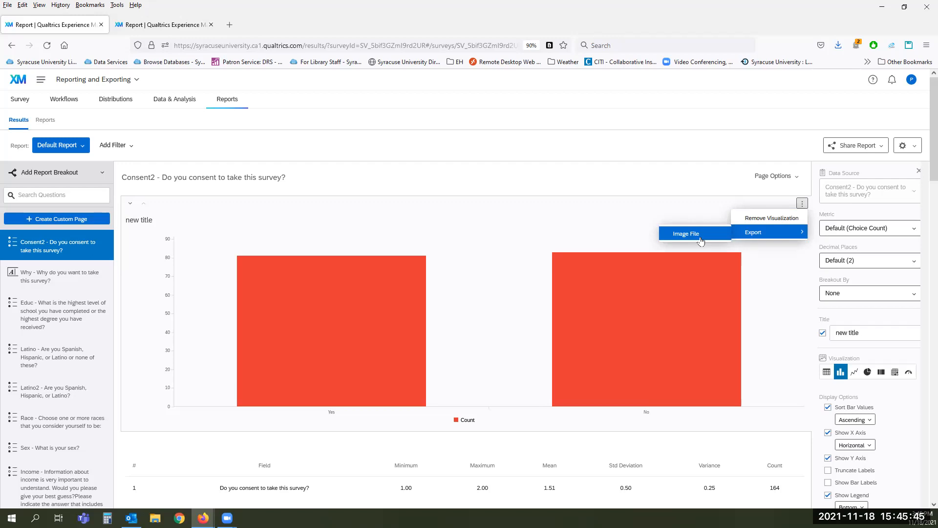
{"action": "left_click", "coordinate": [602, 152]}
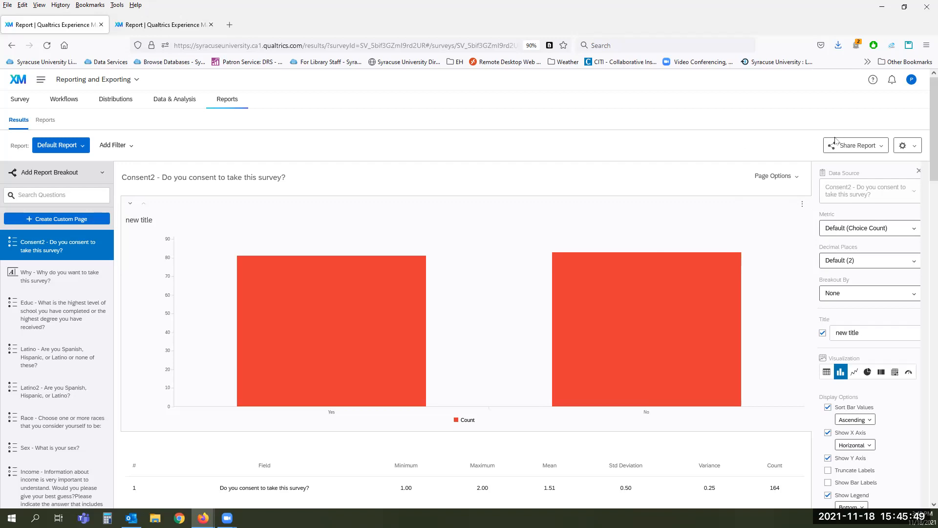
{"action": "left_click", "coordinate": [857, 146]}
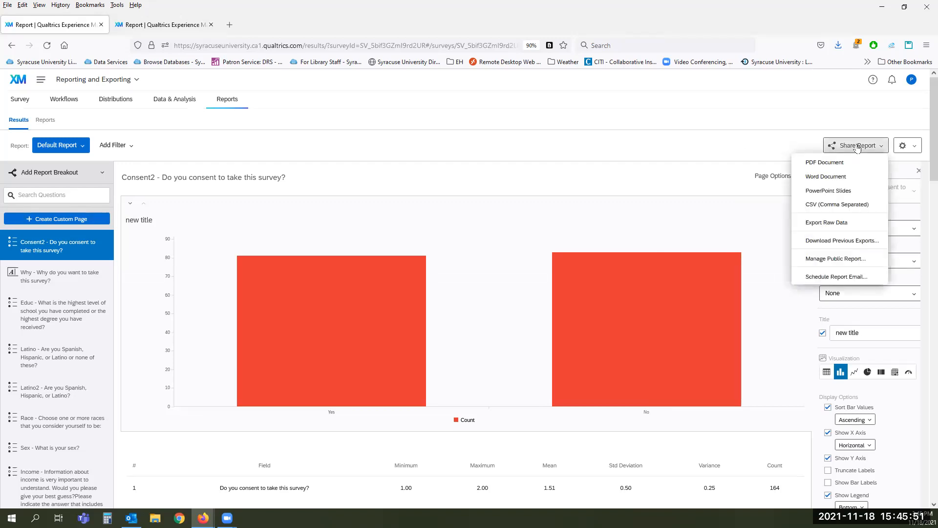
Step: Start a scheduled report email and look over its recipient, sender name and subject fields
{"action": "left_click", "coordinate": [811, 278]}
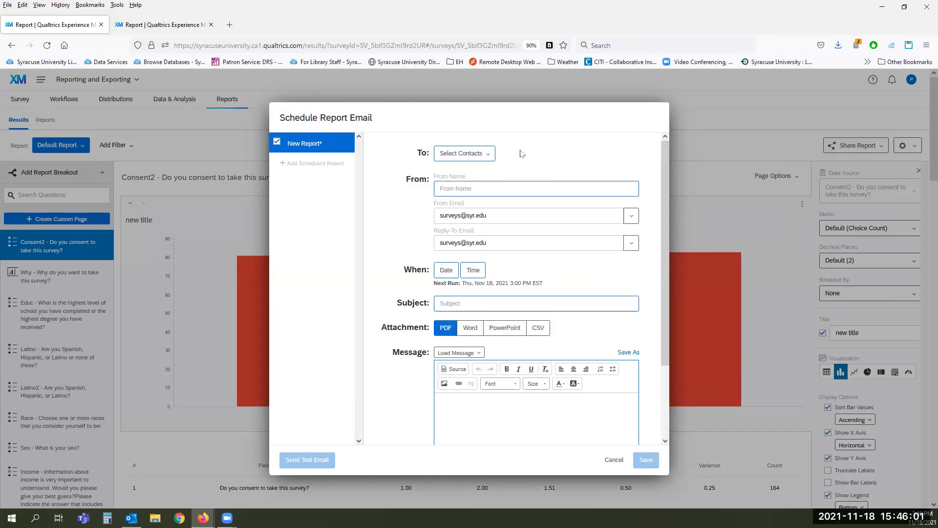
{"action": "left_click", "coordinate": [490, 154]}
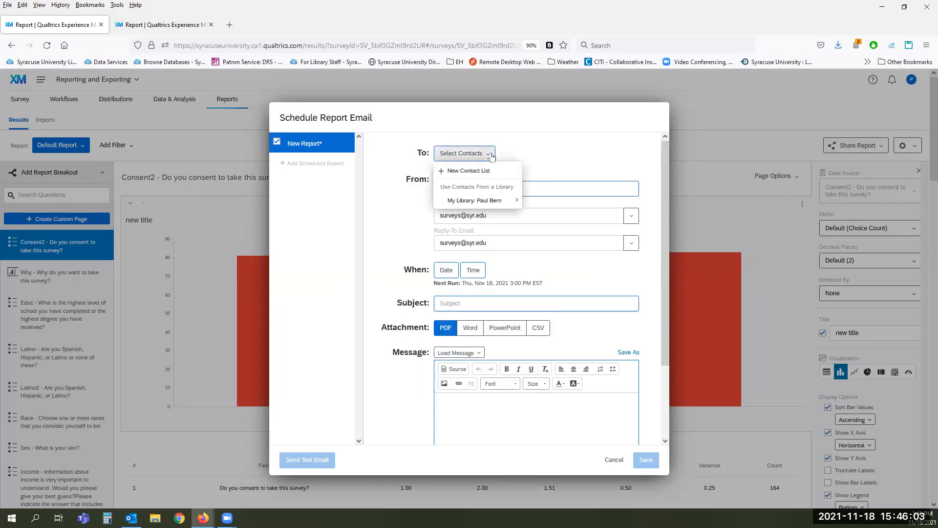
{"action": "left_click", "coordinate": [491, 205]}
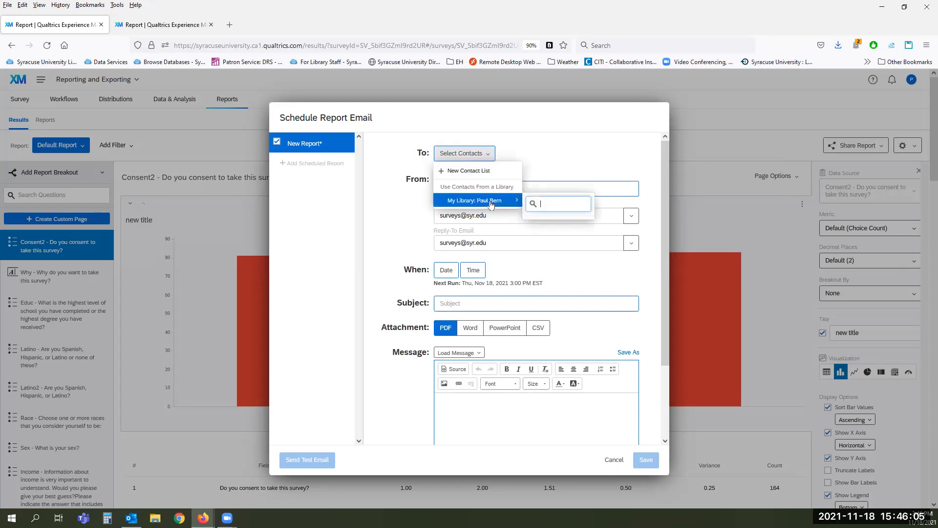
{"action": "left_click", "coordinate": [575, 138]}
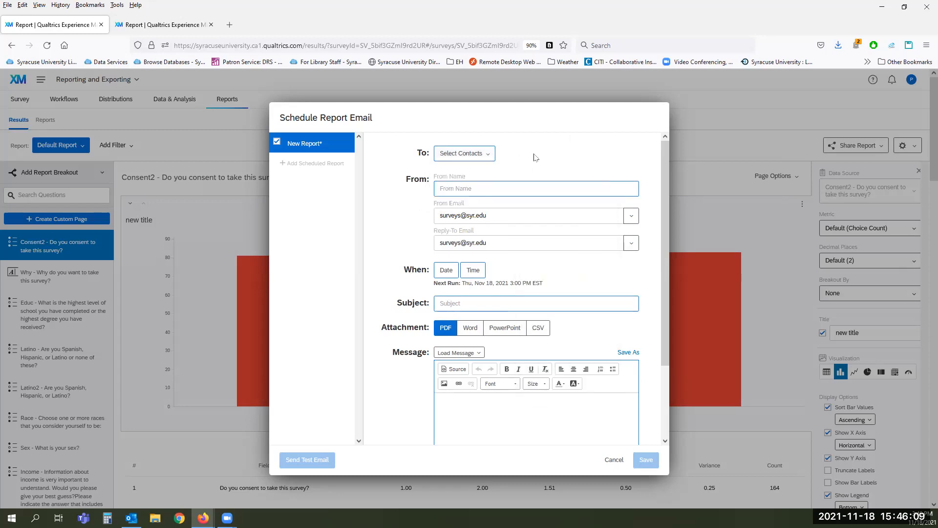
{"action": "left_click", "coordinate": [499, 189]}
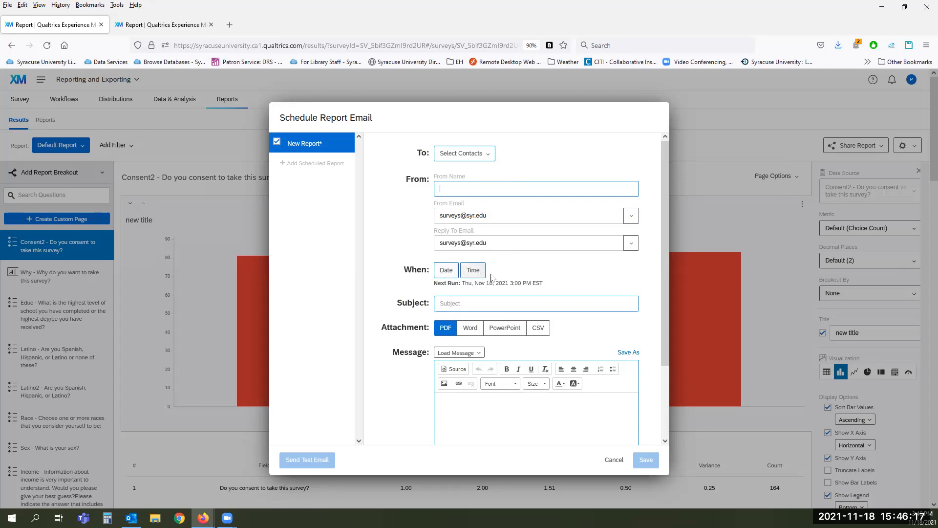
{"action": "scroll", "coordinate": [495, 226], "scroll_direction": "down", "scroll_amount": 3}
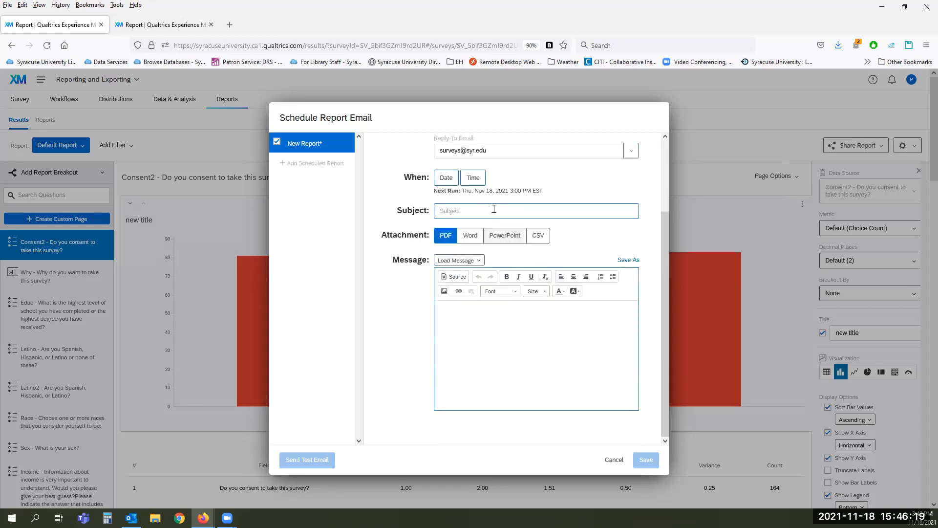
{"action": "left_click", "coordinate": [493, 211]}
{"action": "scroll", "coordinate": [583, 247], "scroll_direction": "up", "scroll_amount": 2}
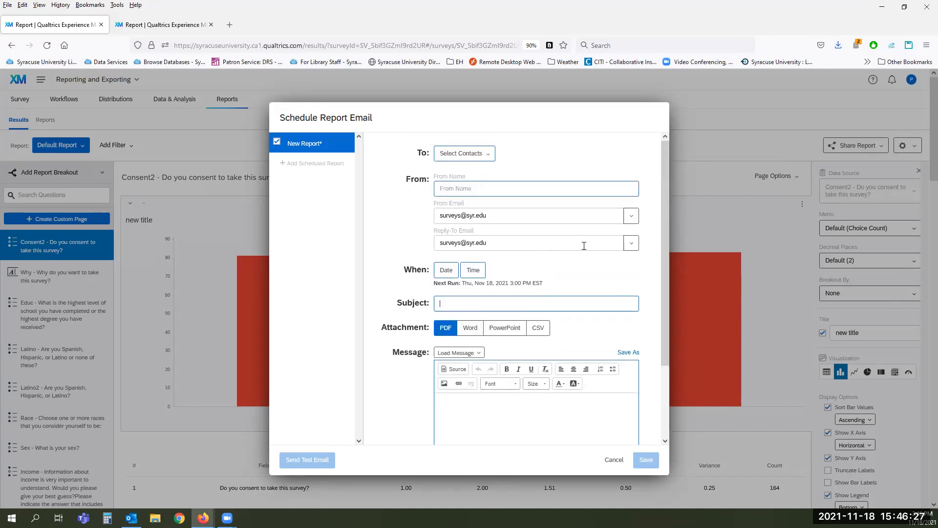
Step: Pick the individual contact from My Library > Contact Info as the report recipient
{"action": "left_click", "coordinate": [484, 157]}
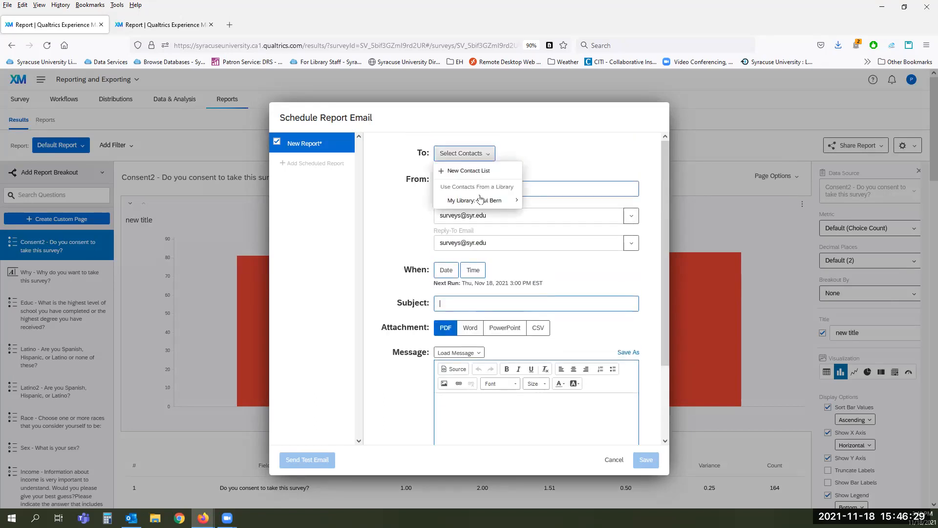
{"action": "mouse_move", "coordinate": [480, 204]}
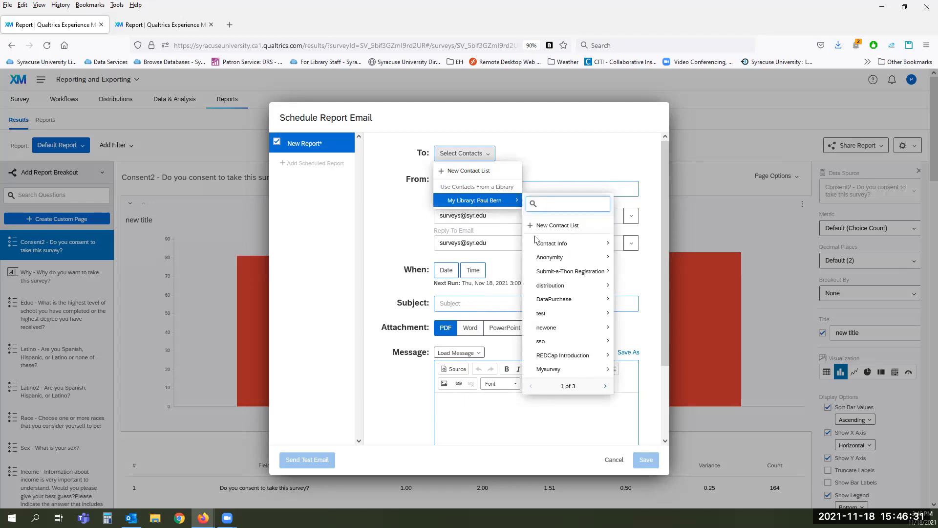
{"action": "mouse_move", "coordinate": [547, 243]}
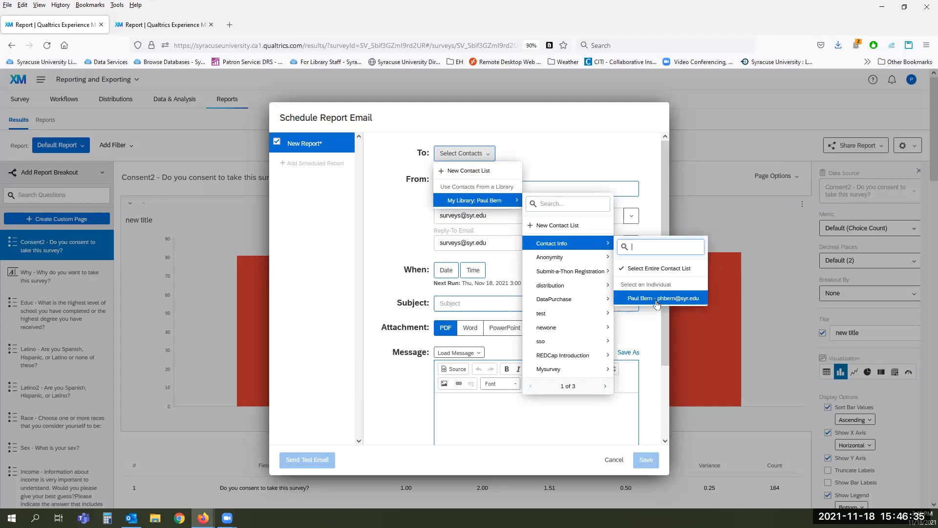
{"action": "left_click", "coordinate": [653, 299]}
Step: Fill in sender name 'me', subject 'test' and message 'hi' for the report email
{"action": "left_click", "coordinate": [467, 186]}
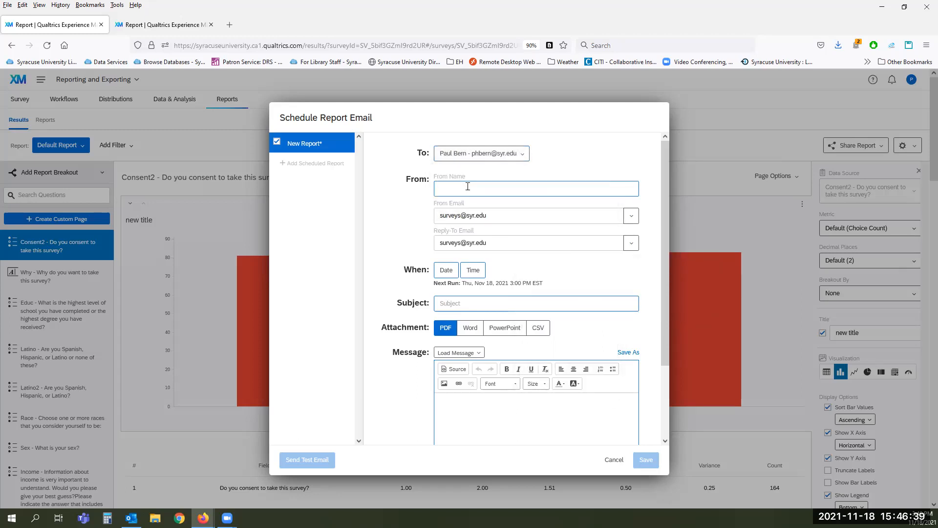
{"action": "type", "text": "me"}
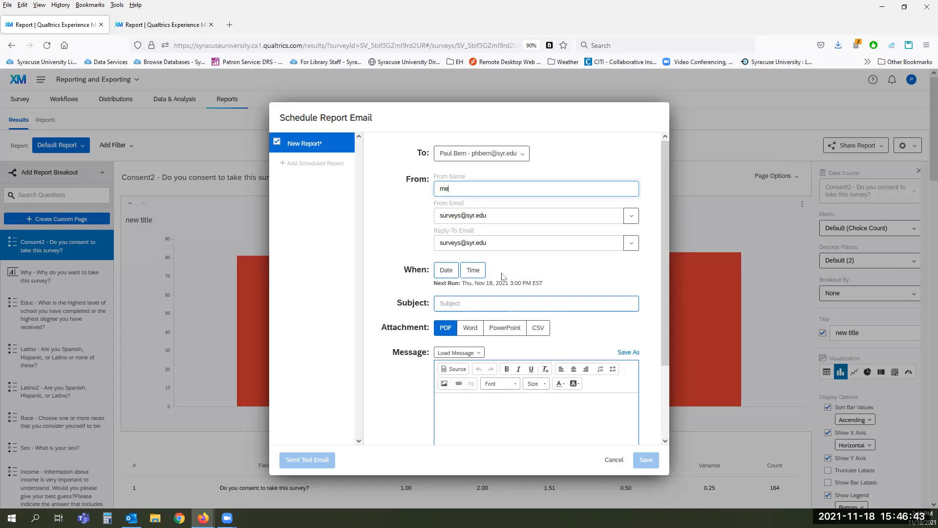
{"action": "left_click", "coordinate": [449, 274]}
{"action": "left_click", "coordinate": [569, 270]}
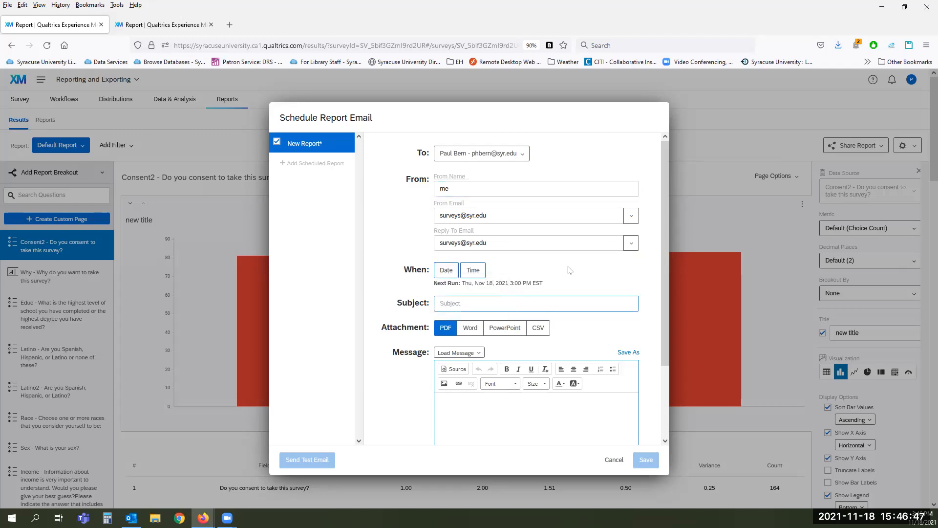
{"action": "scroll", "coordinate": [558, 224], "scroll_direction": "down", "scroll_amount": 2}
{"action": "left_click", "coordinate": [558, 224]}
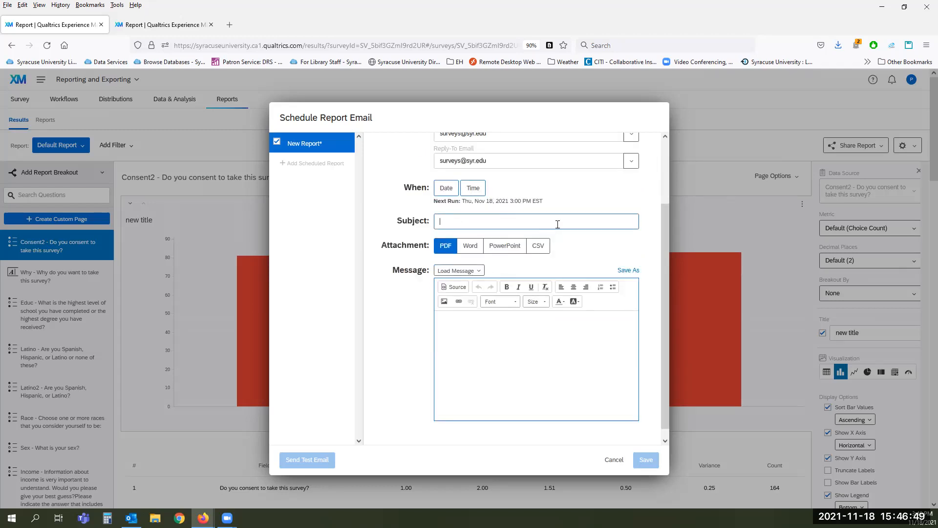
{"action": "type", "text": "test"}
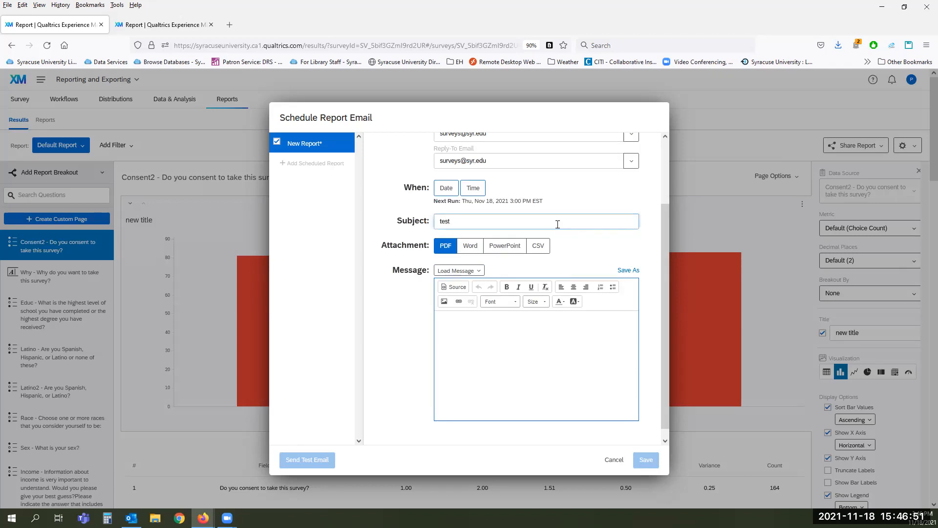
{"action": "left_click", "coordinate": [490, 343]}
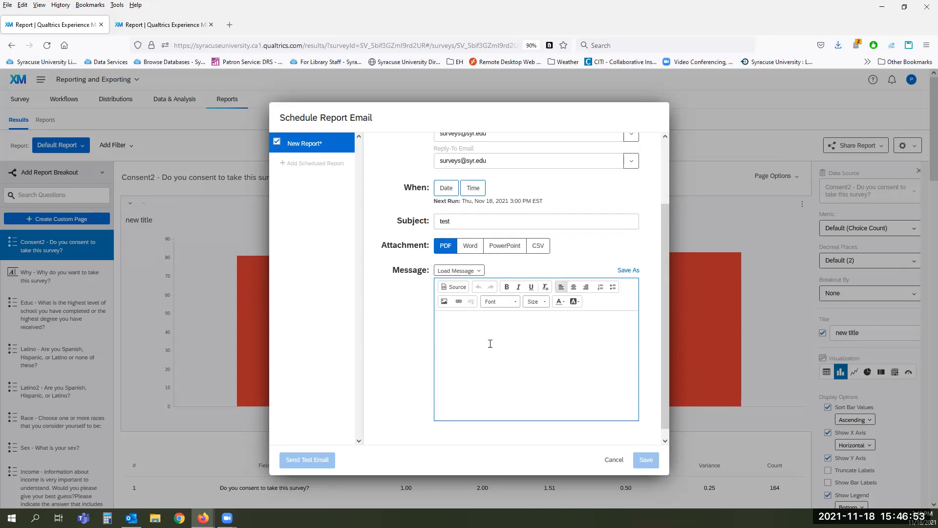
{"action": "type", "text": "hi"}
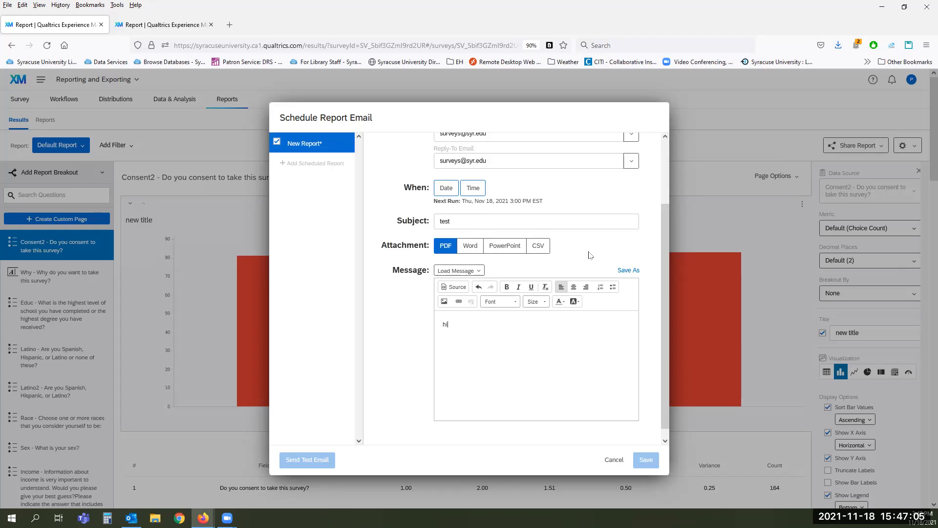
{"action": "scroll", "coordinate": [590, 251], "scroll_direction": "up", "scroll_amount": 3}
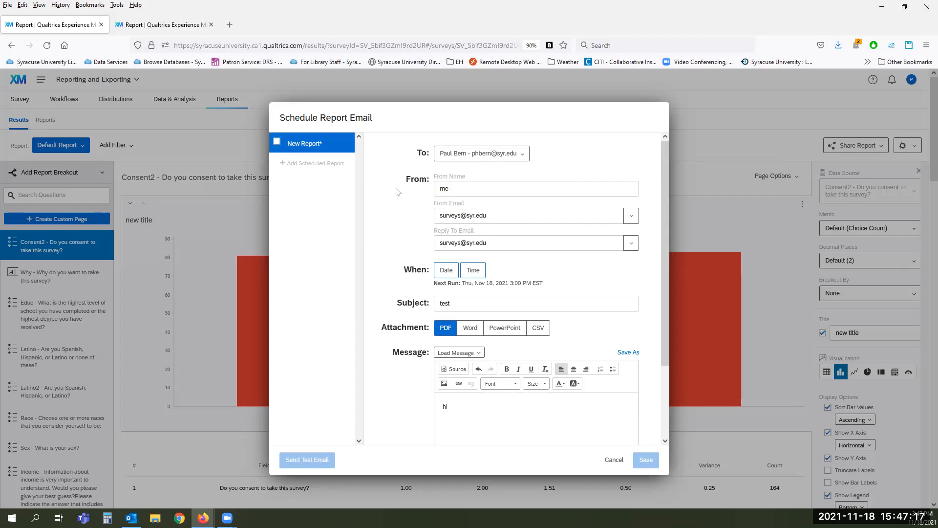
{"action": "scroll", "coordinate": [393, 252], "scroll_direction": "down", "scroll_amount": 2}
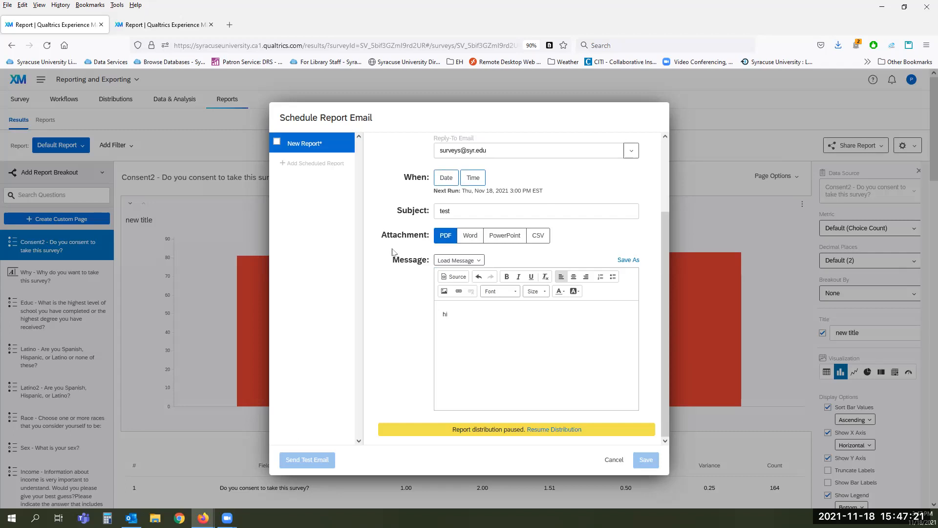
Step: Tick the New Report checkbox to resume the paused report distribution
{"action": "left_click", "coordinate": [296, 149]}
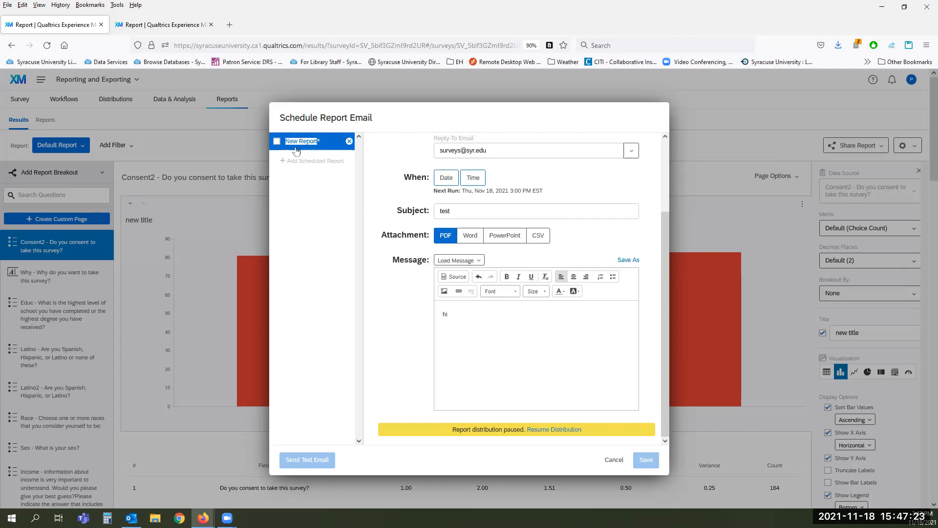
{"action": "left_click", "coordinate": [542, 429]}
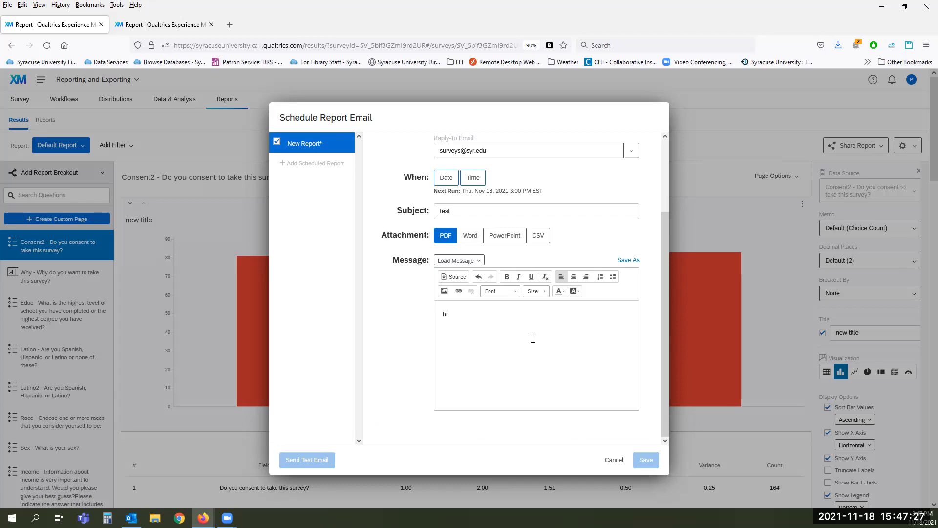
{"action": "scroll", "coordinate": [386, 355], "scroll_direction": "up", "scroll_amount": 2}
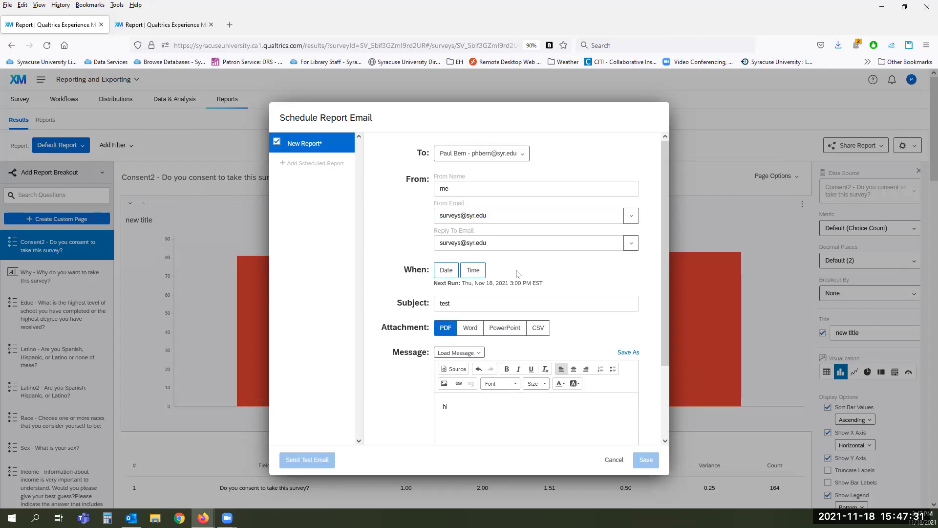
Step: Schedule the report email weekly on Monday and Thursday, keeping the 15:00 send time
{"action": "left_click", "coordinate": [446, 272]}
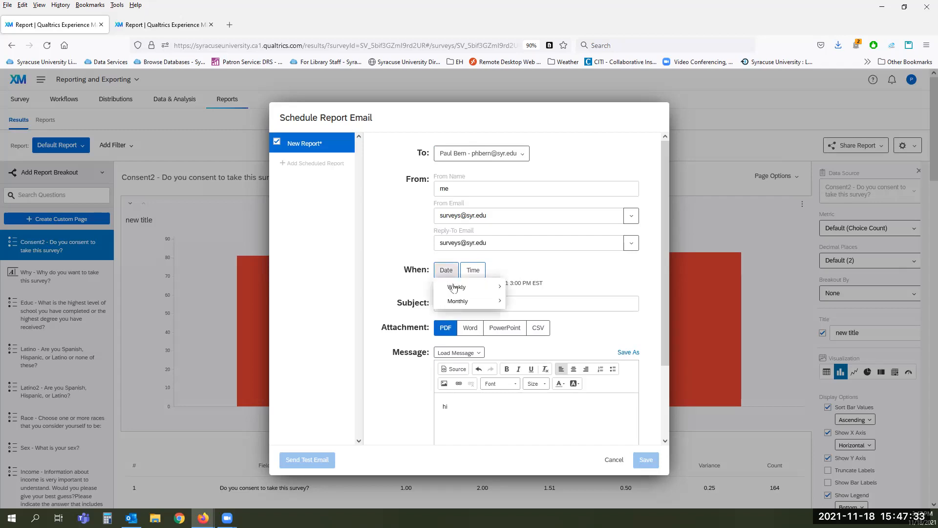
{"action": "mouse_move", "coordinate": [455, 288]}
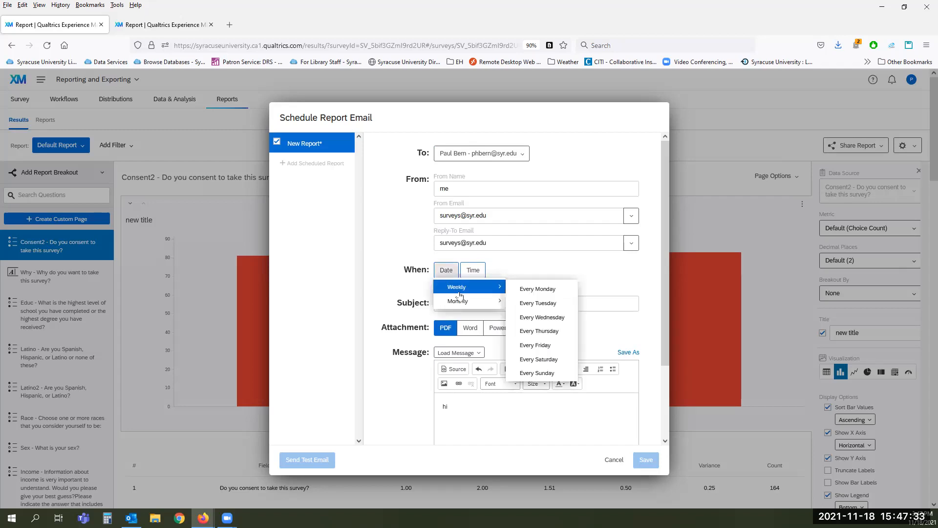
{"action": "left_click", "coordinate": [541, 292]}
{"action": "left_click", "coordinate": [595, 278]}
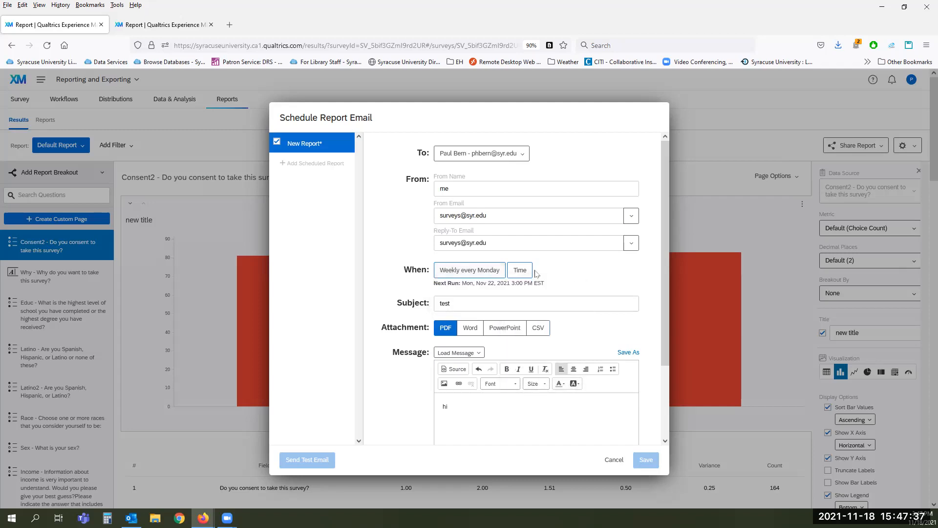
{"action": "left_click", "coordinate": [465, 272]}
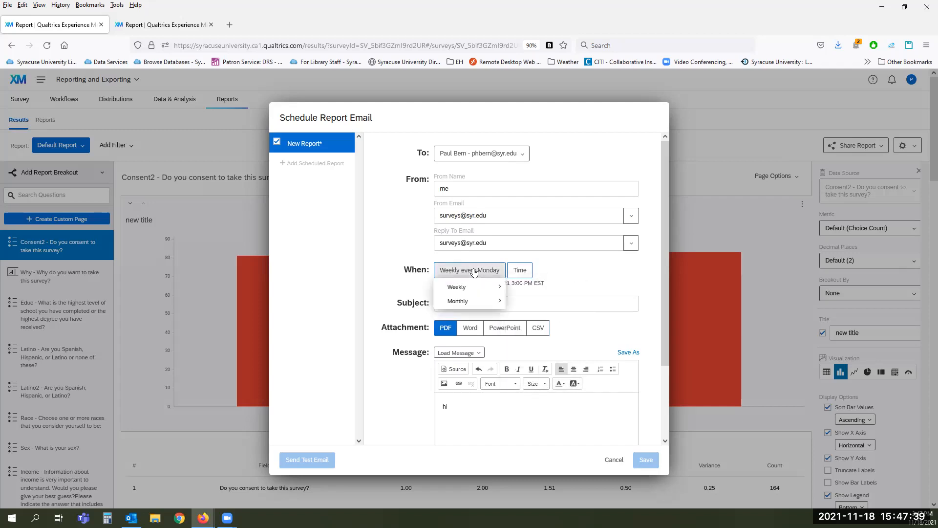
{"action": "mouse_move", "coordinate": [461, 285]}
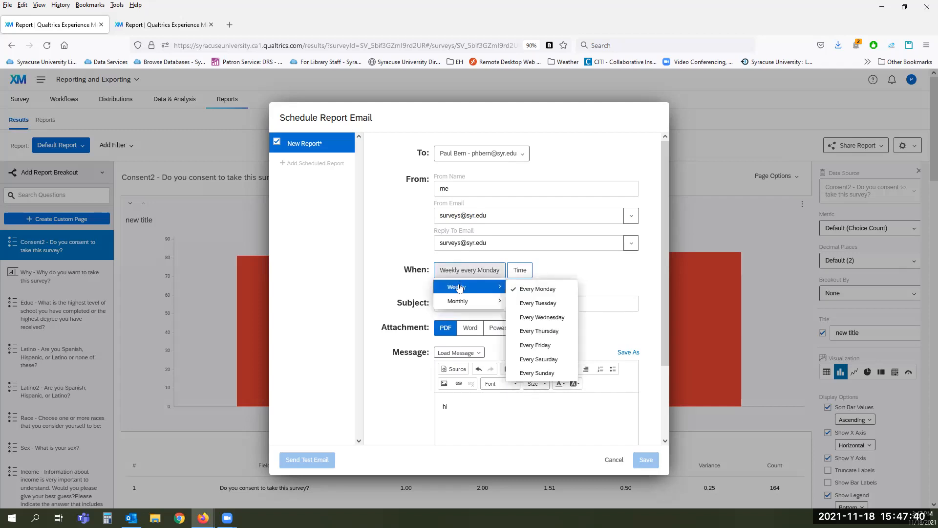
{"action": "left_click", "coordinate": [555, 332]}
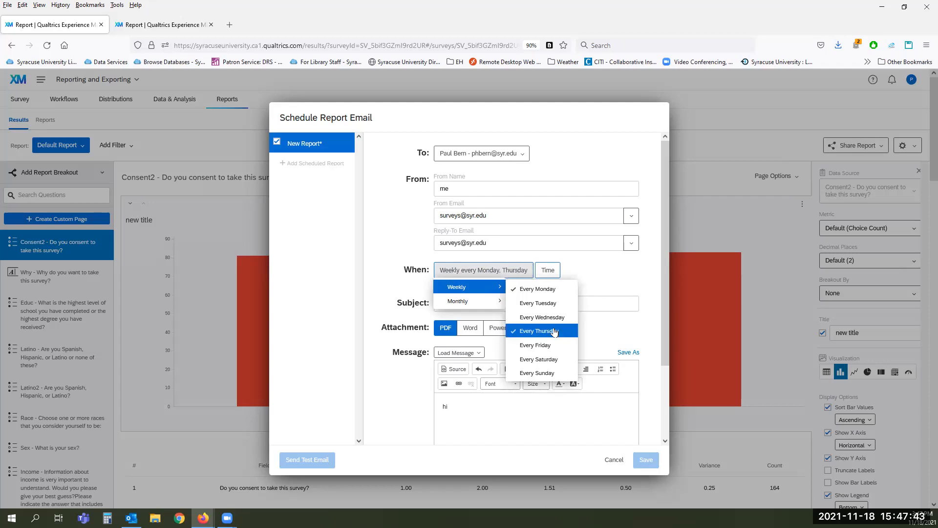
{"action": "left_click", "coordinate": [622, 343]}
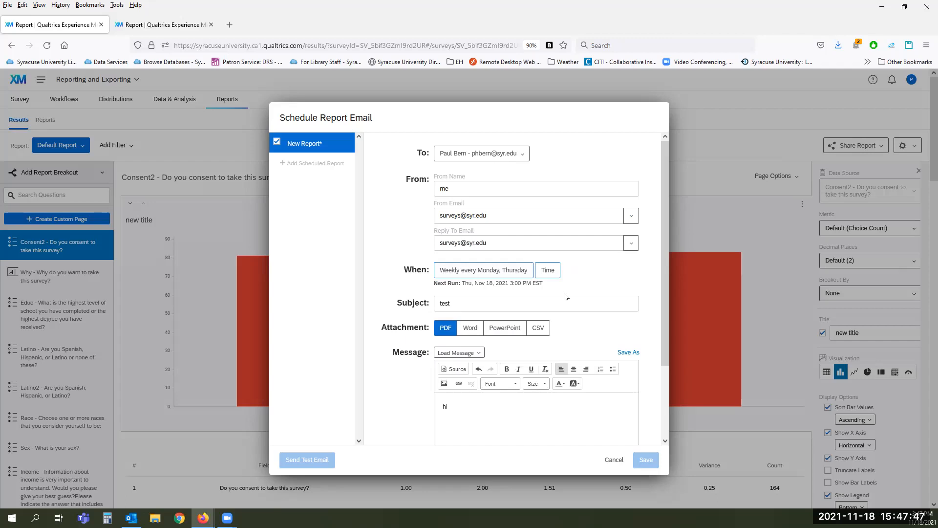
{"action": "left_click", "coordinate": [548, 276]}
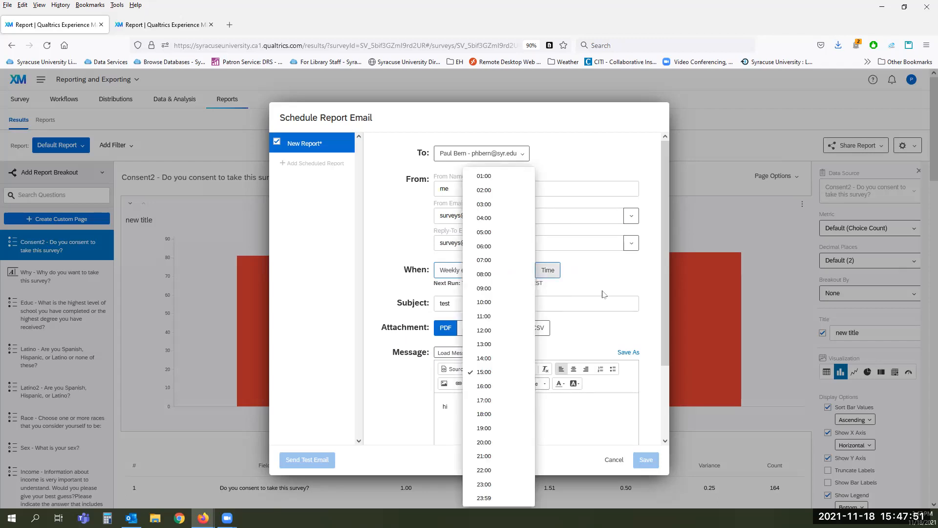
{"action": "left_click", "coordinate": [606, 334]}
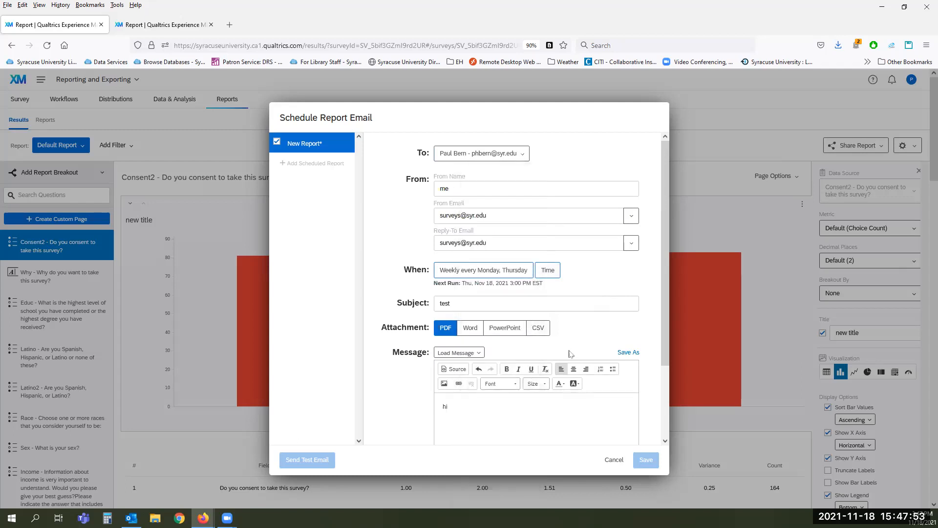
{"action": "scroll", "coordinate": [586, 332], "scroll_direction": "down", "scroll_amount": 3}
Step: Look over the scheduled report email message, then cancel the form without saving it
{"action": "left_click", "coordinate": [561, 336]}
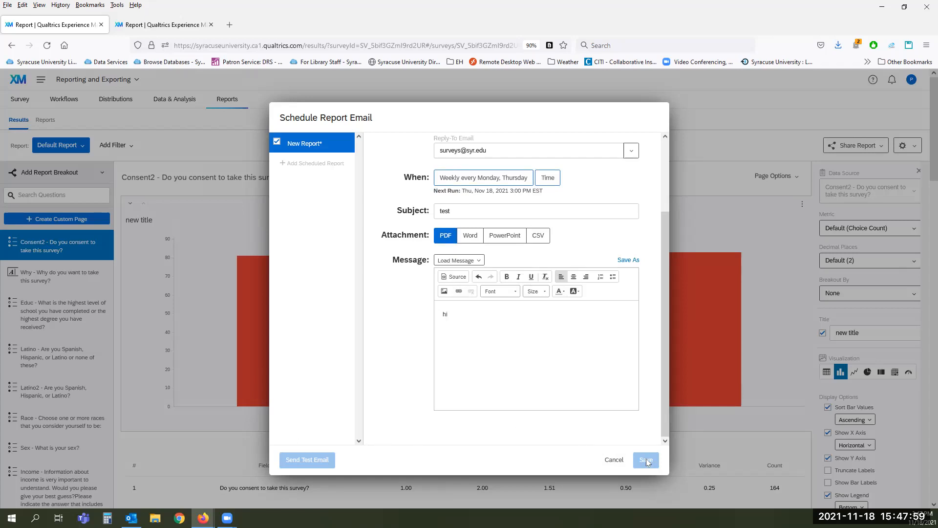
{"action": "scroll", "coordinate": [407, 401], "scroll_direction": "up", "scroll_amount": 3}
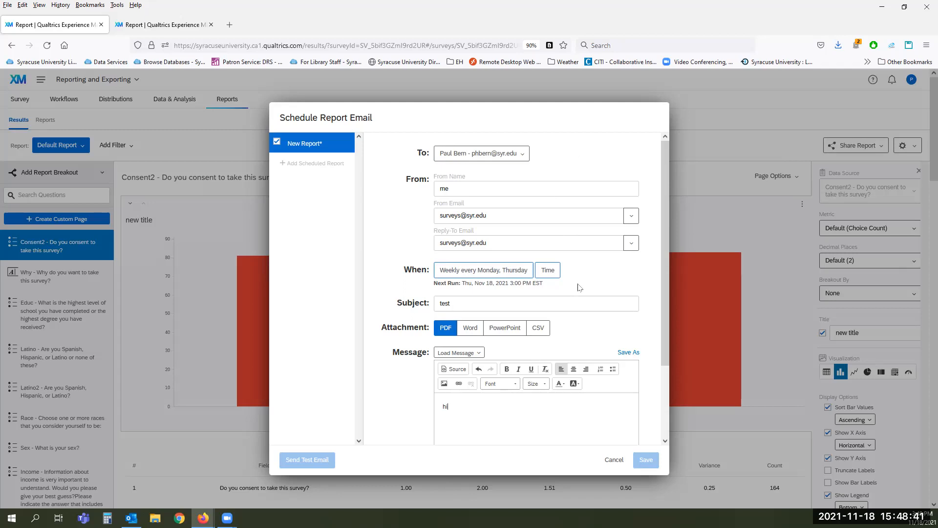
{"action": "scroll", "coordinate": [388, 406], "scroll_direction": "down", "scroll_amount": 3}
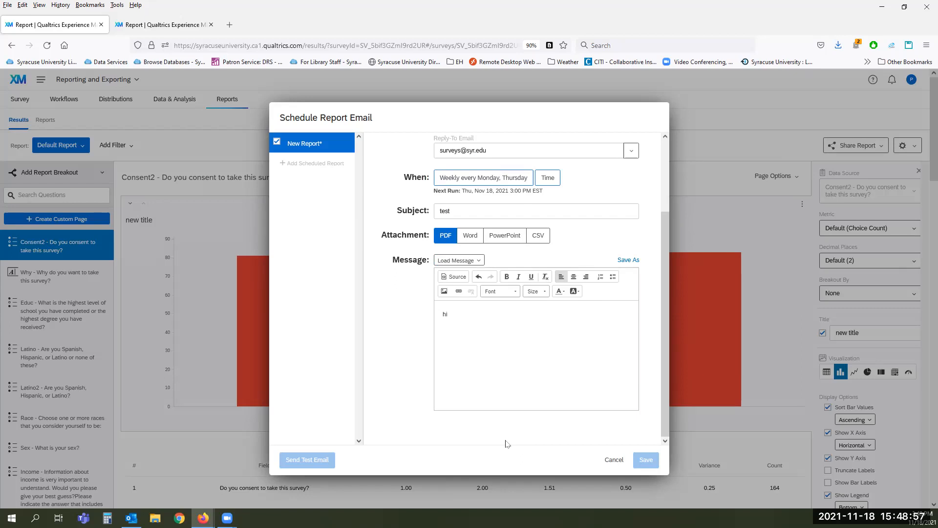
{"action": "left_click", "coordinate": [607, 461]}
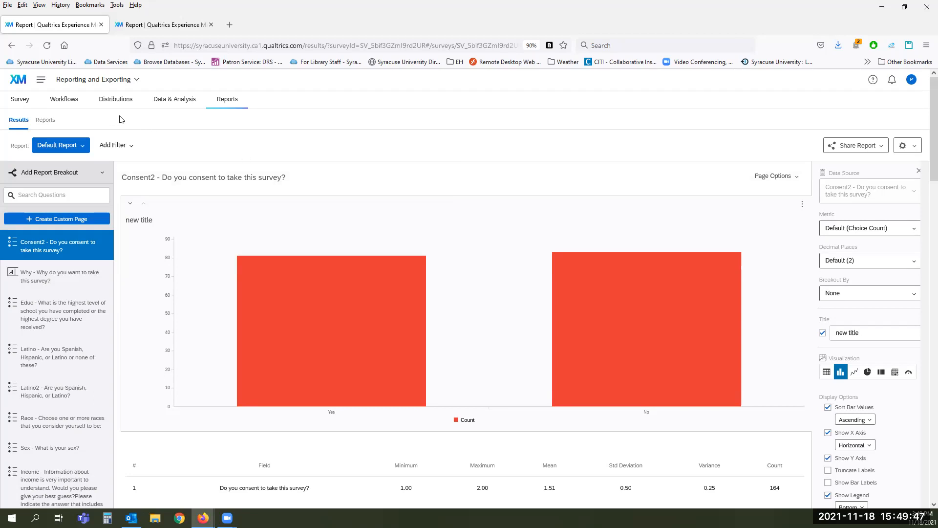
Step: Switch to the Survey tab to show the Default Question Block and Demographics blocks
{"action": "left_click", "coordinate": [13, 100]}
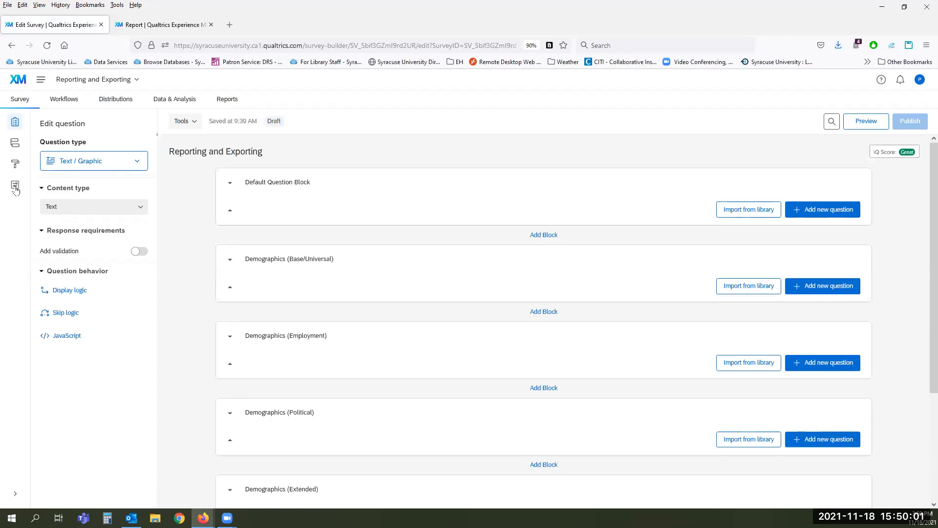
Step: Browse the Security, Post-Survey and General sections of the survey options
{"action": "left_click", "coordinate": [15, 189]}
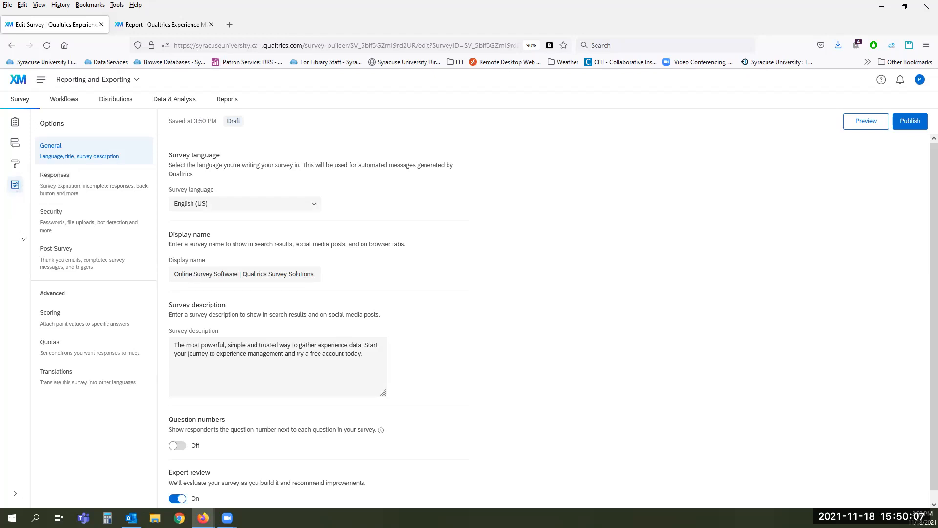
{"action": "left_click", "coordinate": [59, 223]}
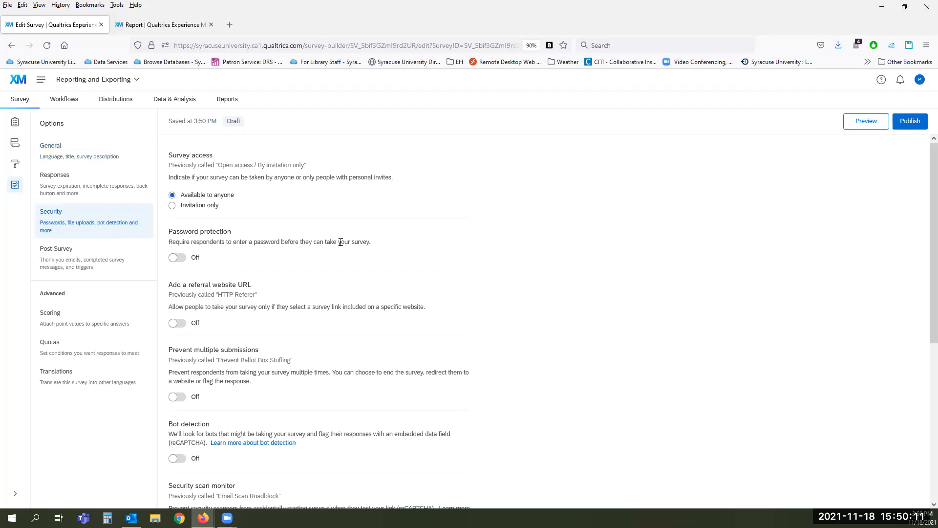
{"action": "scroll", "coordinate": [342, 243], "scroll_direction": "down", "scroll_amount": 5}
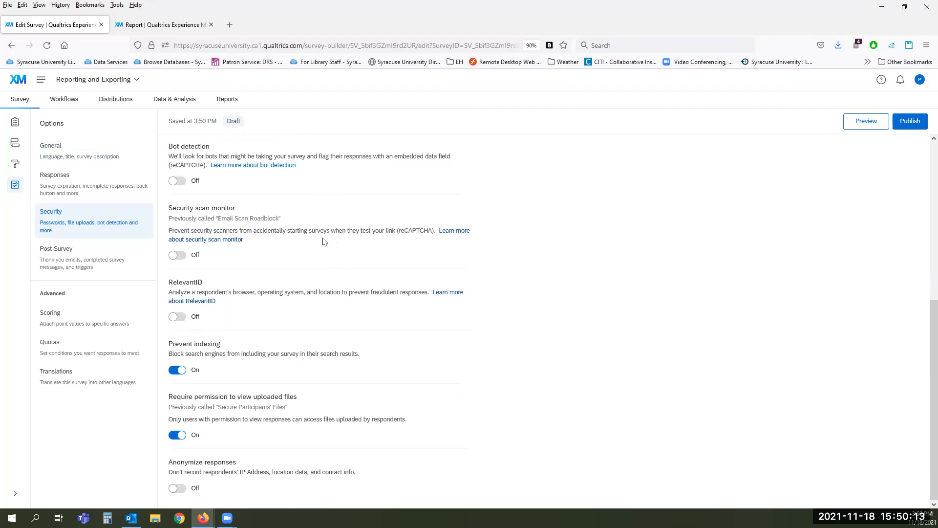
{"action": "left_click", "coordinate": [82, 256]}
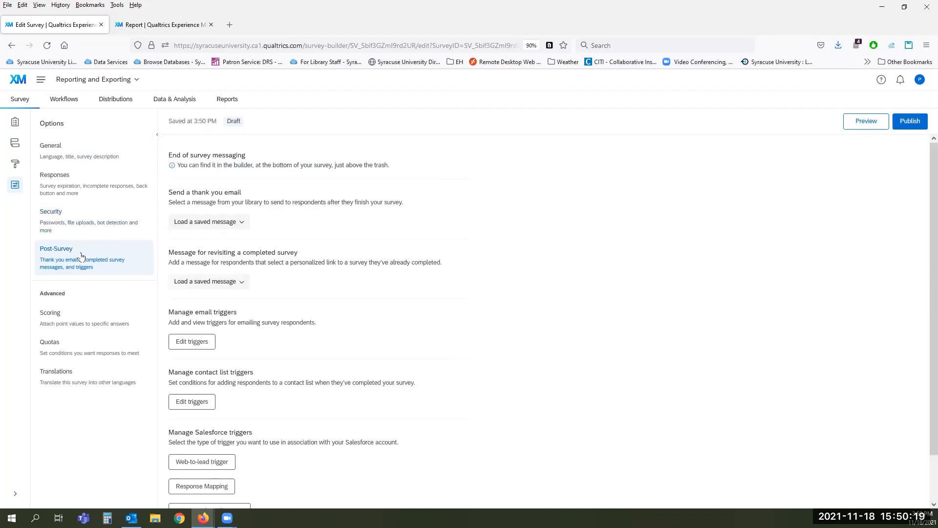
{"action": "scroll", "coordinate": [326, 258], "scroll_direction": "down", "scroll_amount": 1}
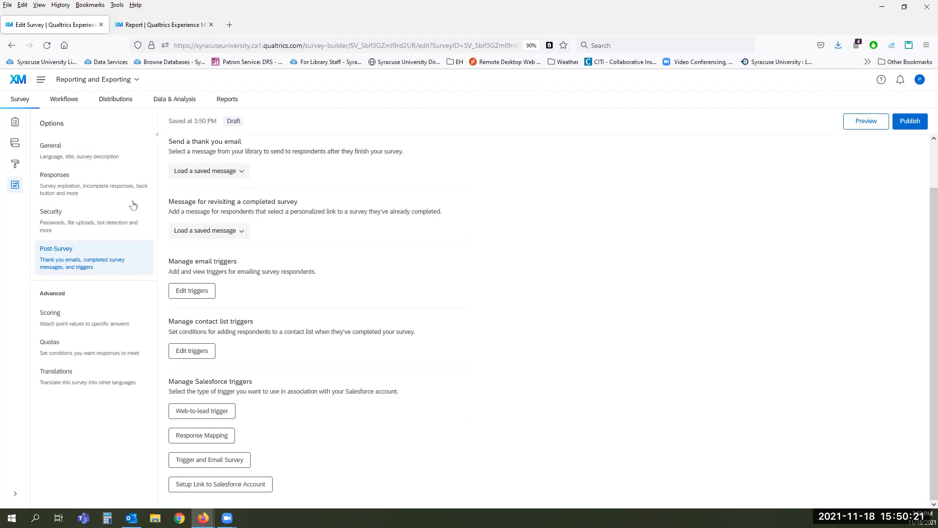
{"action": "left_click", "coordinate": [86, 160]}
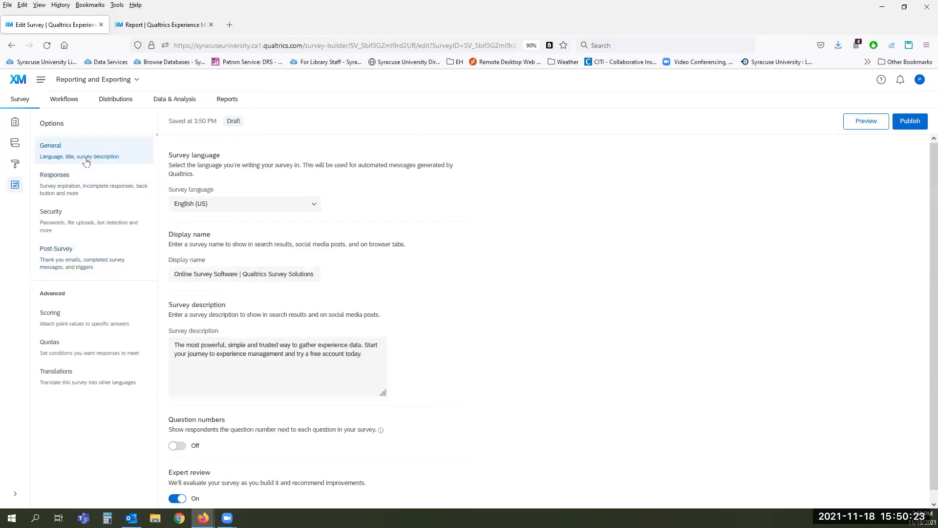
Step: In Responses, choose 'Set specific start and expiration date' (11.18.2021 to 12.18.2021) and review the dates unchanged
{"action": "left_click", "coordinate": [81, 188]}
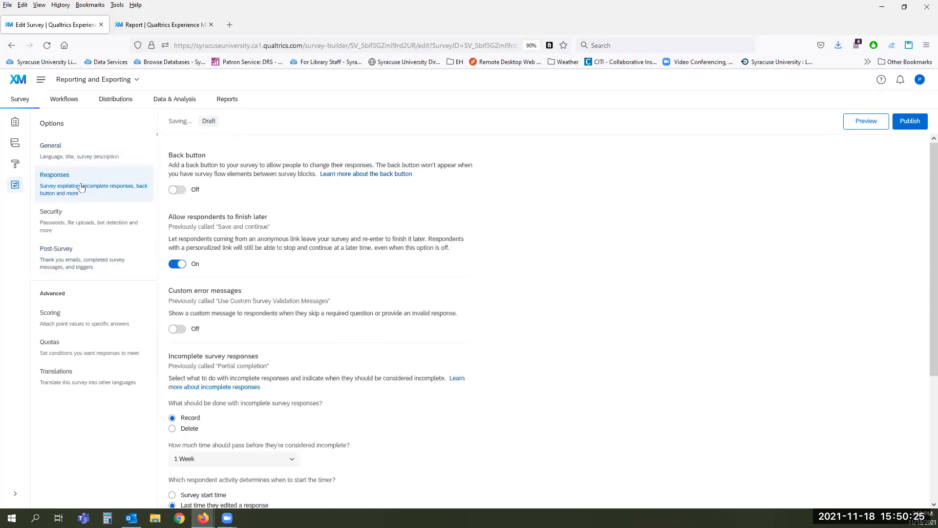
{"action": "scroll", "coordinate": [418, 268], "scroll_direction": "down", "scroll_amount": 4}
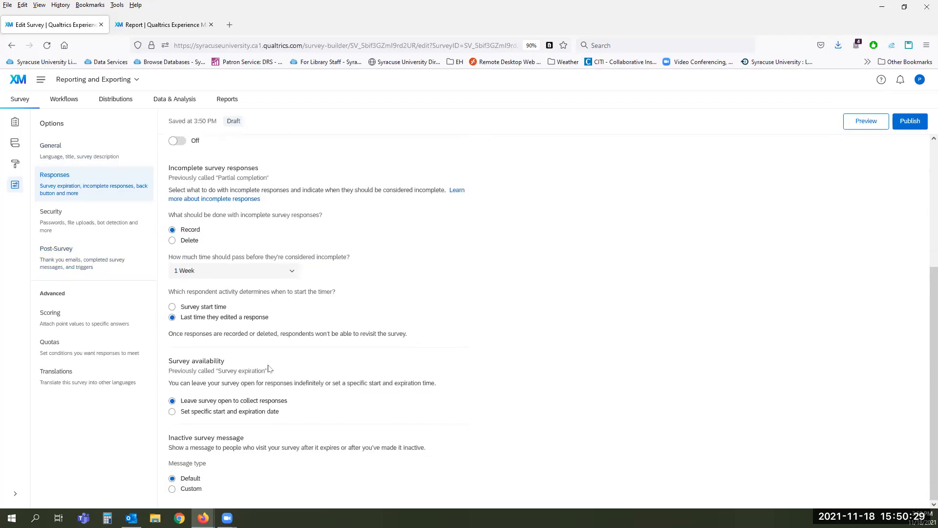
{"action": "left_click", "coordinate": [206, 414]}
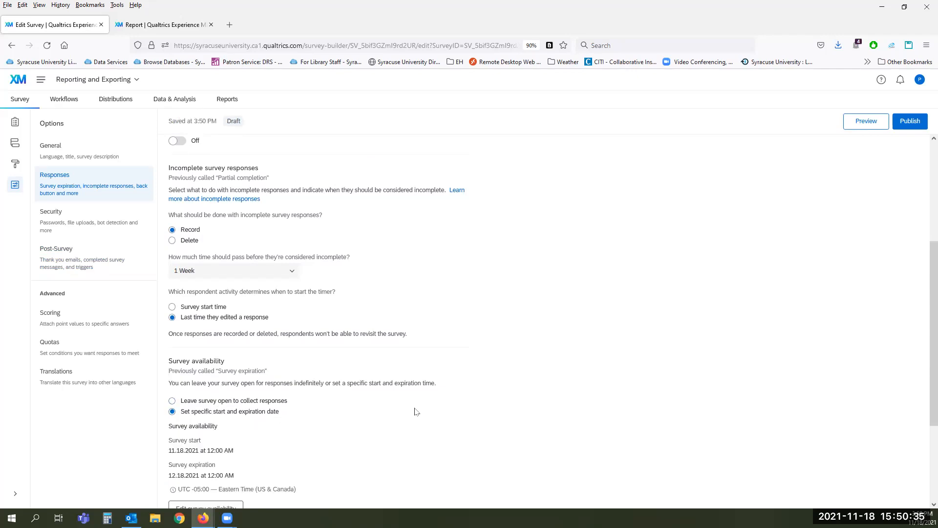
{"action": "scroll", "coordinate": [416, 411], "scroll_direction": "down", "scroll_amount": 3}
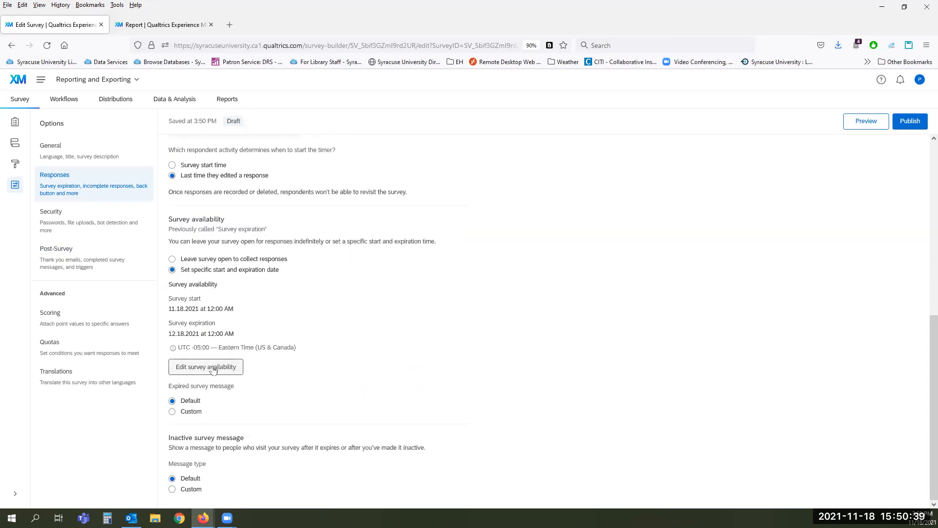
{"action": "left_click", "coordinate": [219, 372]}
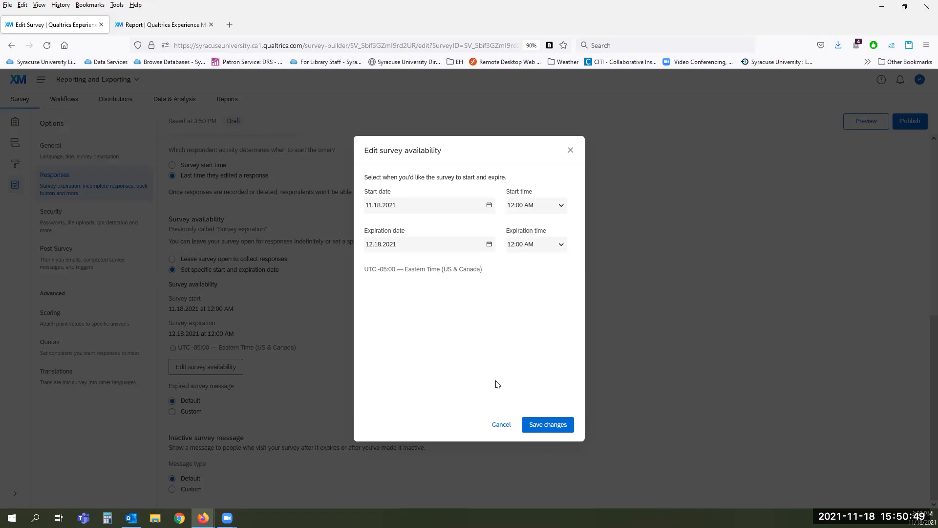
{"action": "left_click", "coordinate": [502, 426]}
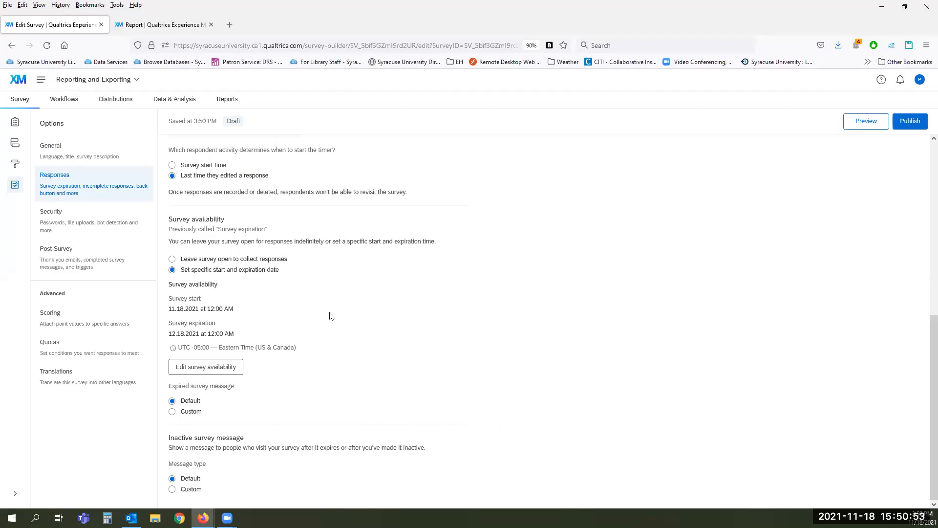
Step: Open the library Data Services guide's Qualtrics page in a new tab and copy its URL
{"action": "left_click", "coordinate": [229, 25]}
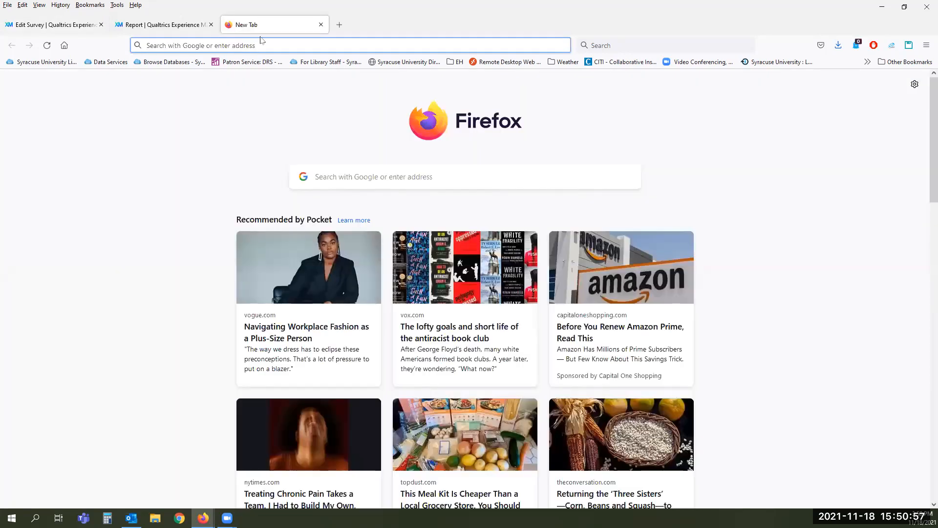
{"action": "left_click", "coordinate": [110, 62]}
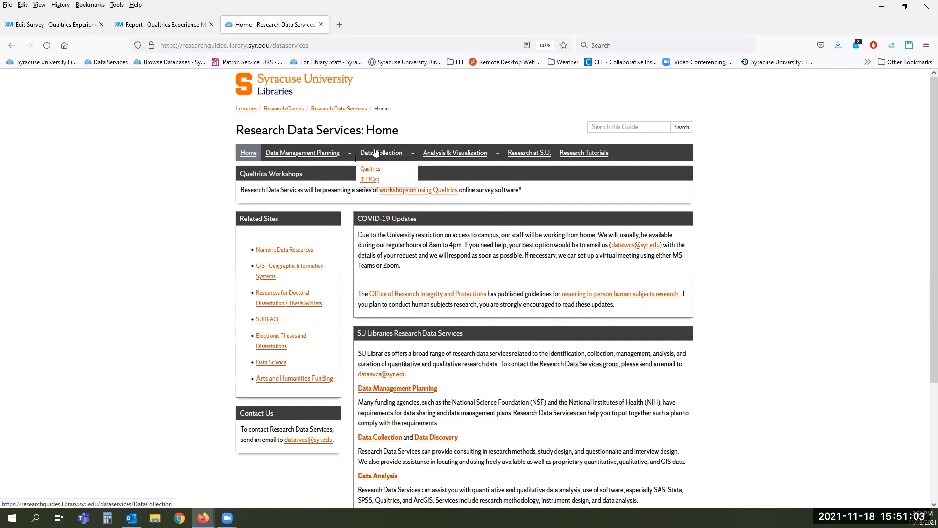
{"action": "left_click", "coordinate": [370, 169]}
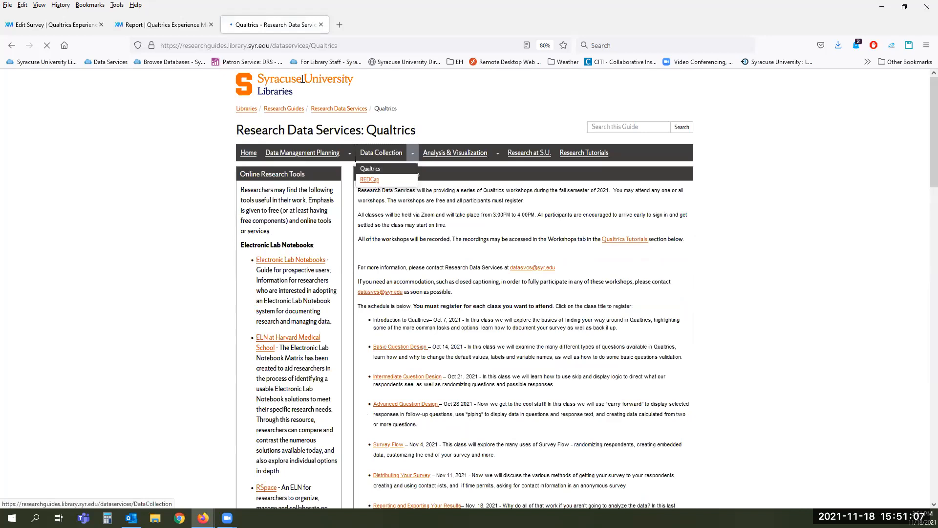
{"action": "left_click", "coordinate": [309, 43]}
{"action": "right_click", "coordinate": [311, 43]}
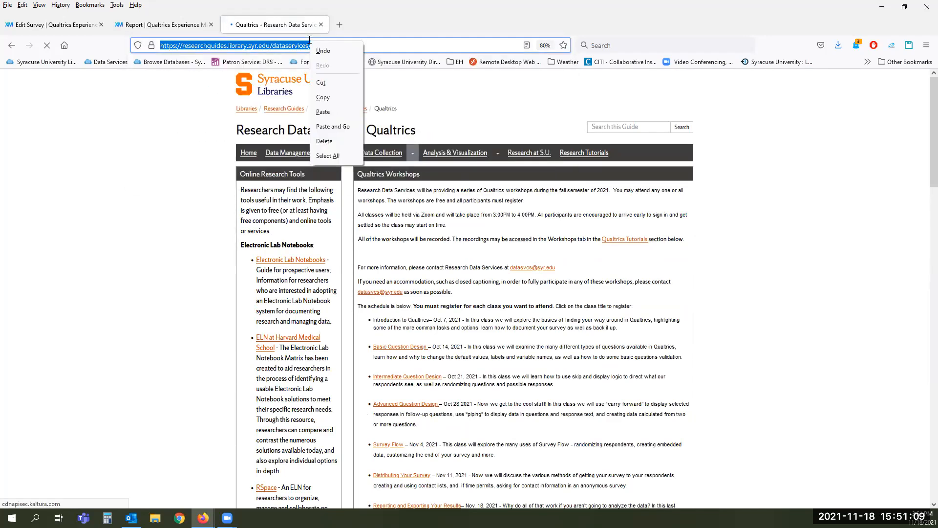
{"action": "left_click", "coordinate": [323, 98]}
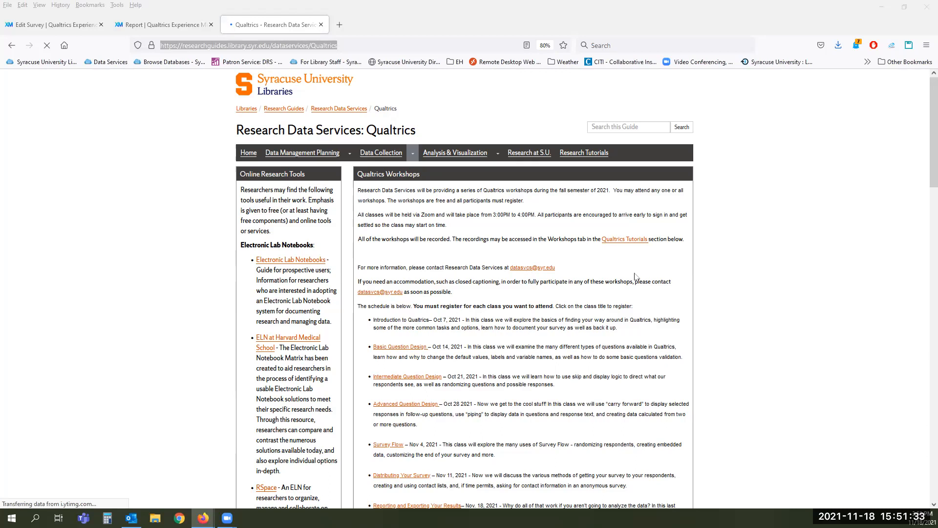
Step: View the guide's recorded Qualtrics workshop videos, then return to the survey's Responses settings
{"action": "scroll", "coordinate": [635, 276], "scroll_direction": "down", "scroll_amount": 10}
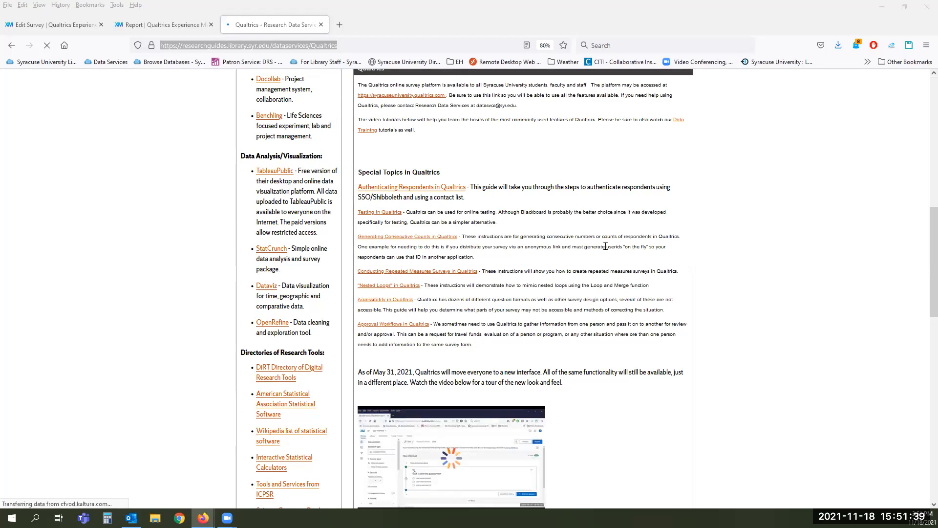
{"action": "scroll", "coordinate": [605, 247], "scroll_direction": "down", "scroll_amount": 7}
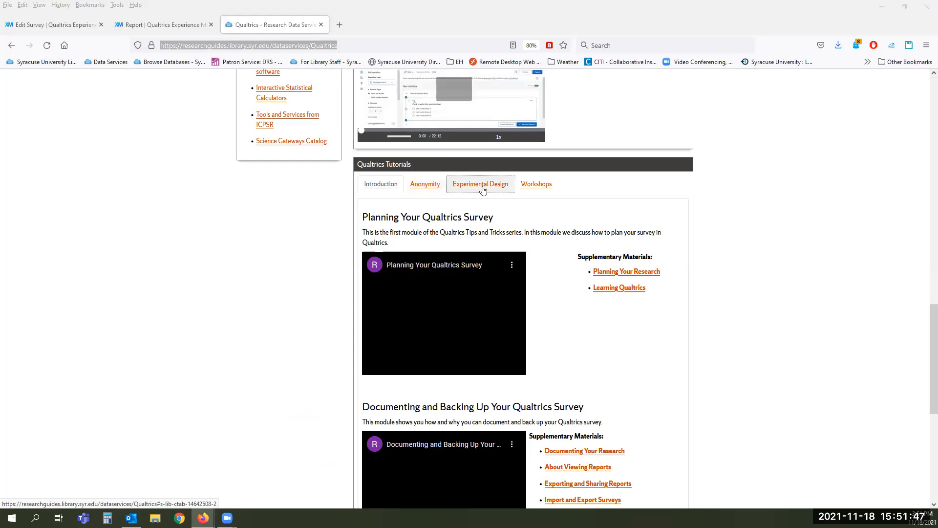
{"action": "left_click", "coordinate": [539, 188]}
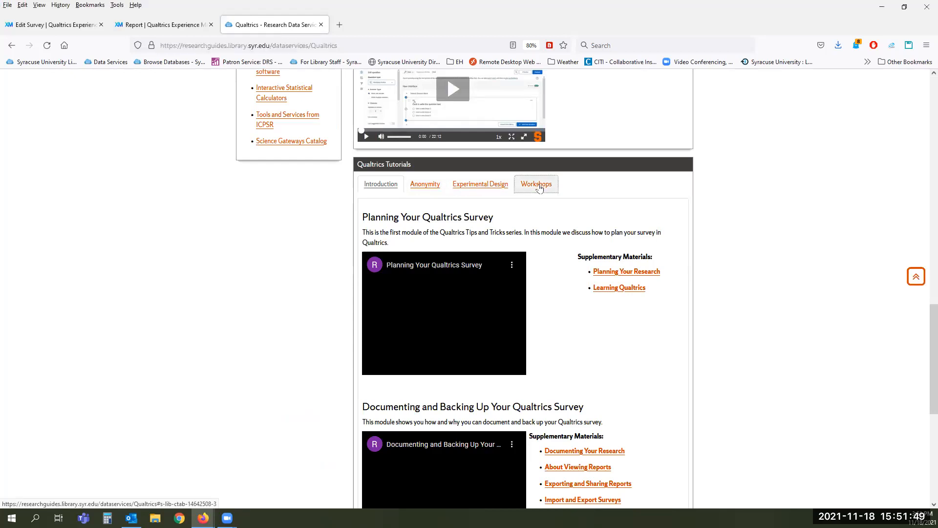
{"action": "left_click", "coordinate": [539, 187]}
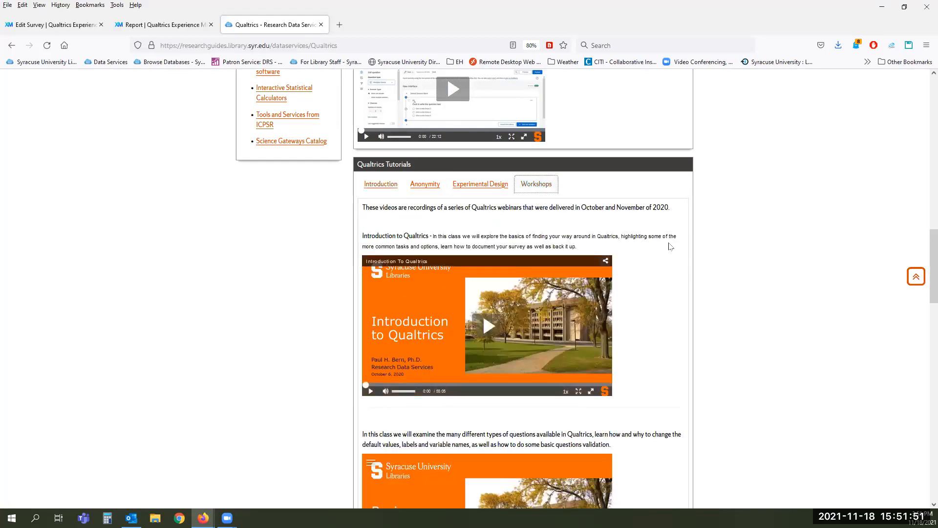
{"action": "scroll", "coordinate": [670, 247], "scroll_direction": "down", "scroll_amount": 8}
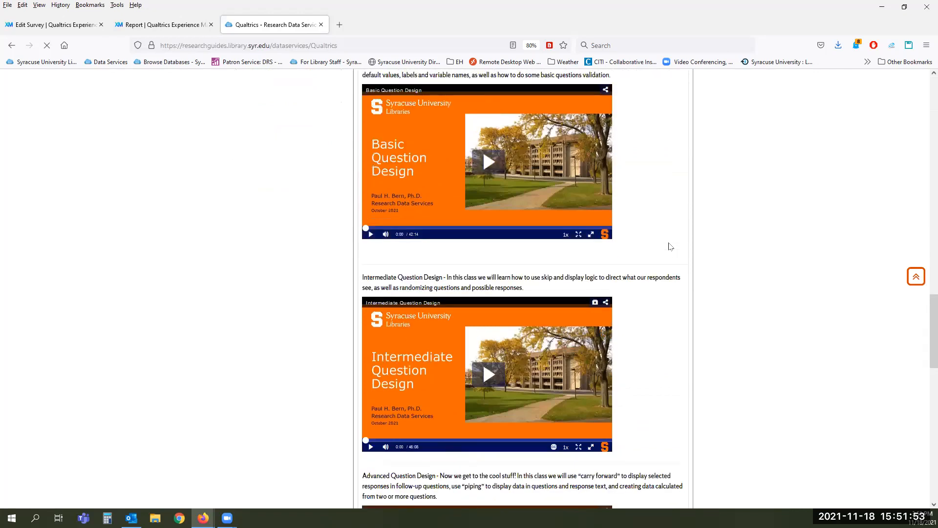
{"action": "scroll", "coordinate": [671, 246], "scroll_direction": "down", "scroll_amount": 10}
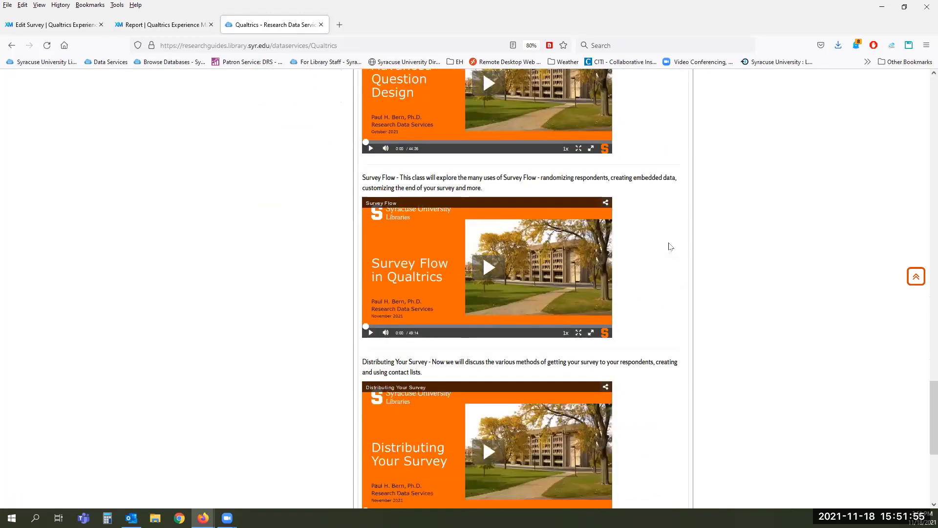
{"action": "scroll", "coordinate": [670, 246], "scroll_direction": "down", "scroll_amount": 5}
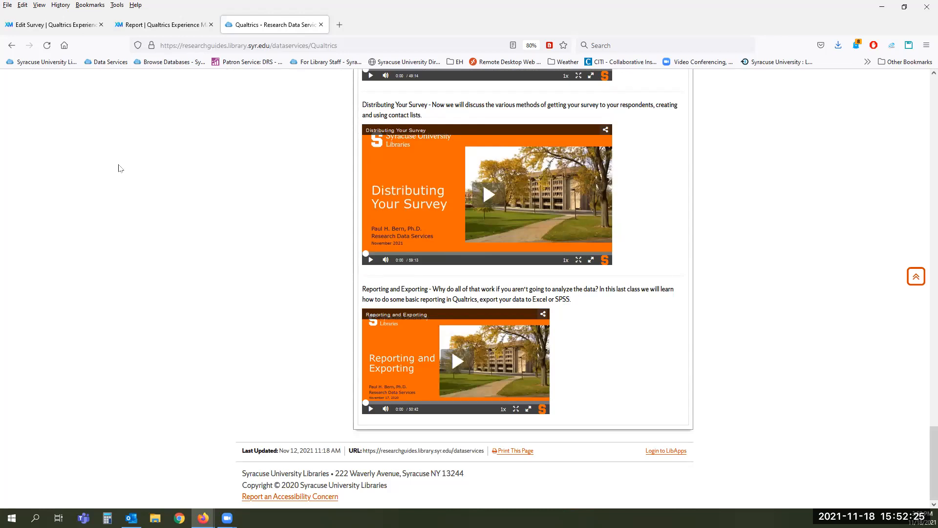
{"action": "left_click", "coordinate": [35, 25]}
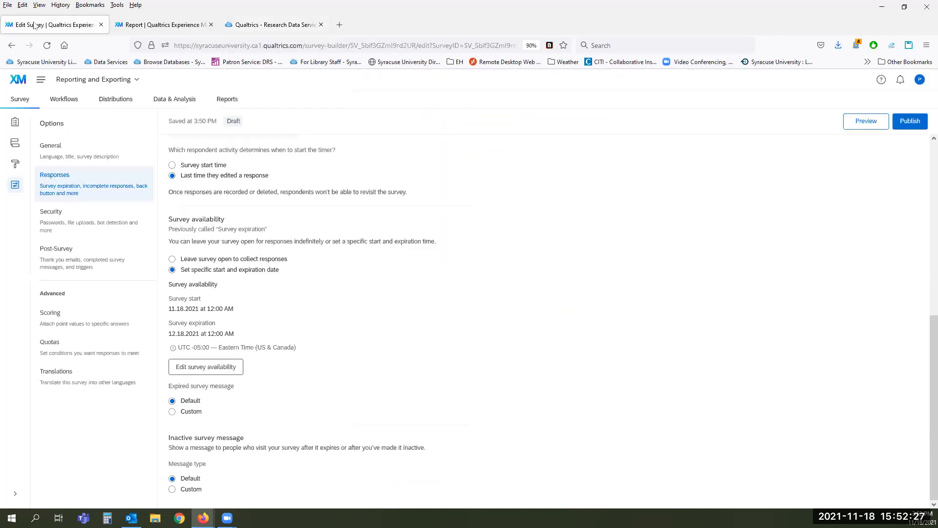